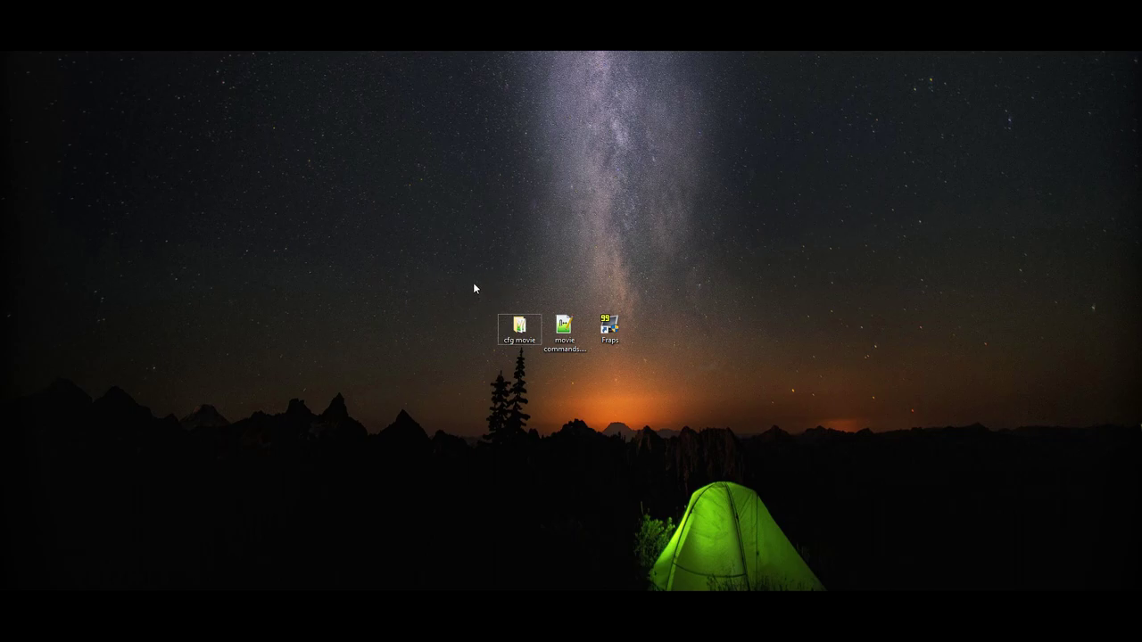
{"action": "left_click_drag", "start_coordinate": [455, 272], "coordinate": [639, 377]}
{"action": "left_click", "coordinate": [465, 283]}
{"action": "left_click", "coordinate": [640, 377]}
{"action": "left_click_drag", "start_coordinate": [645, 369], "coordinate": [491, 304]}
{"action": "left_click", "coordinate": [640, 360]}
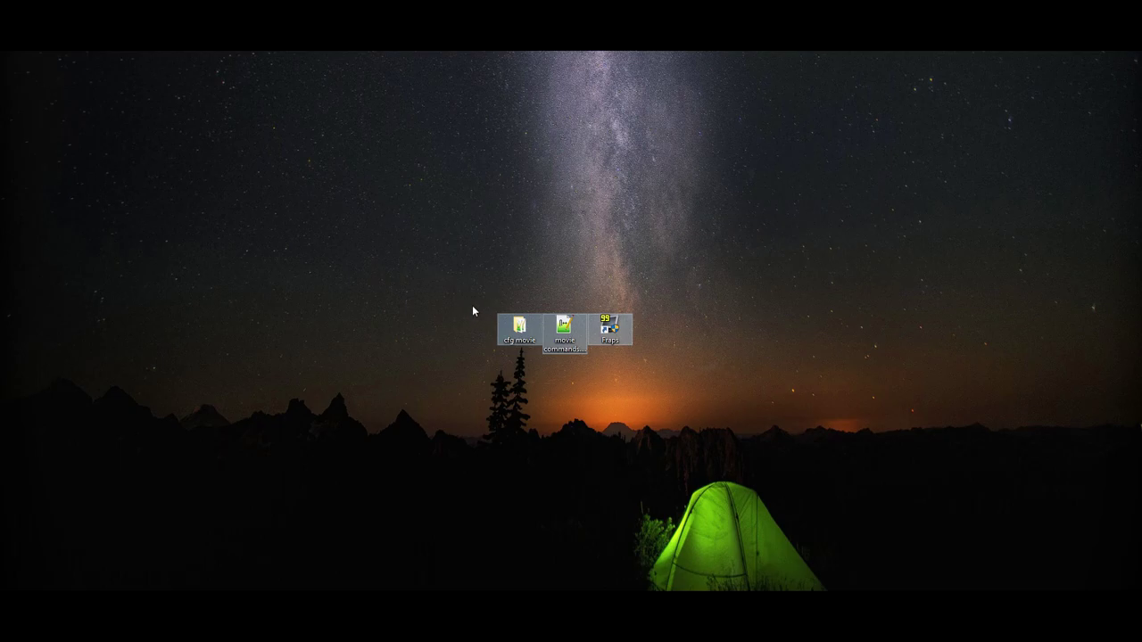
{"action": "left_click_drag", "start_coordinate": [456, 275], "coordinate": [671, 385]}
{"action": "left_click", "coordinate": [674, 381]}
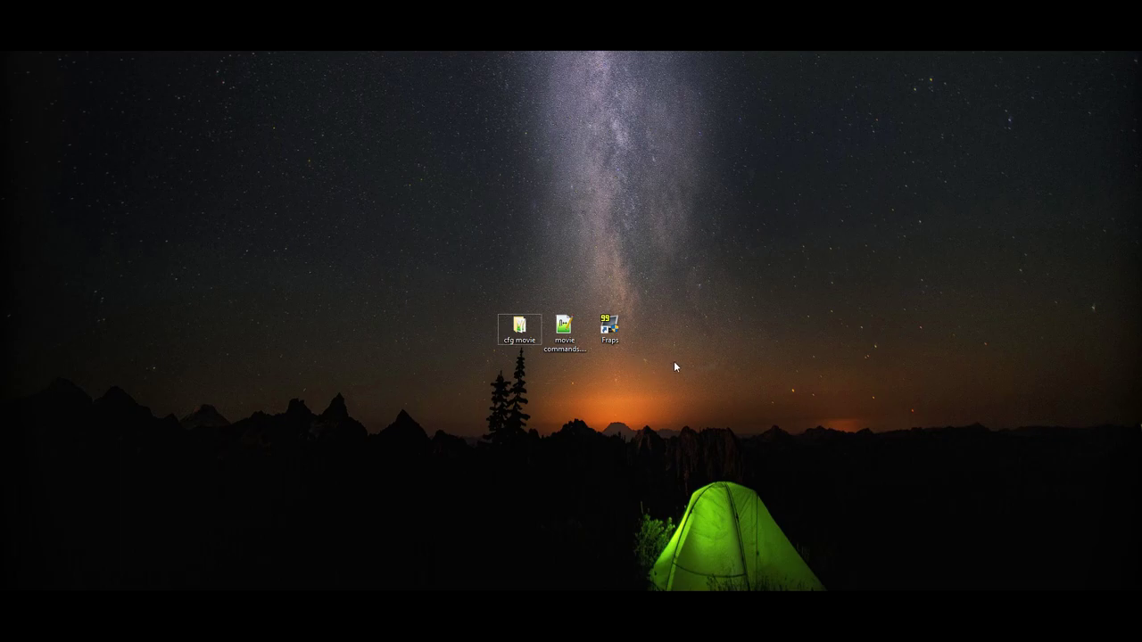
{"action": "left_click_drag", "start_coordinate": [674, 367], "coordinate": [446, 298]}
{"action": "left_click", "coordinate": [447, 300]}
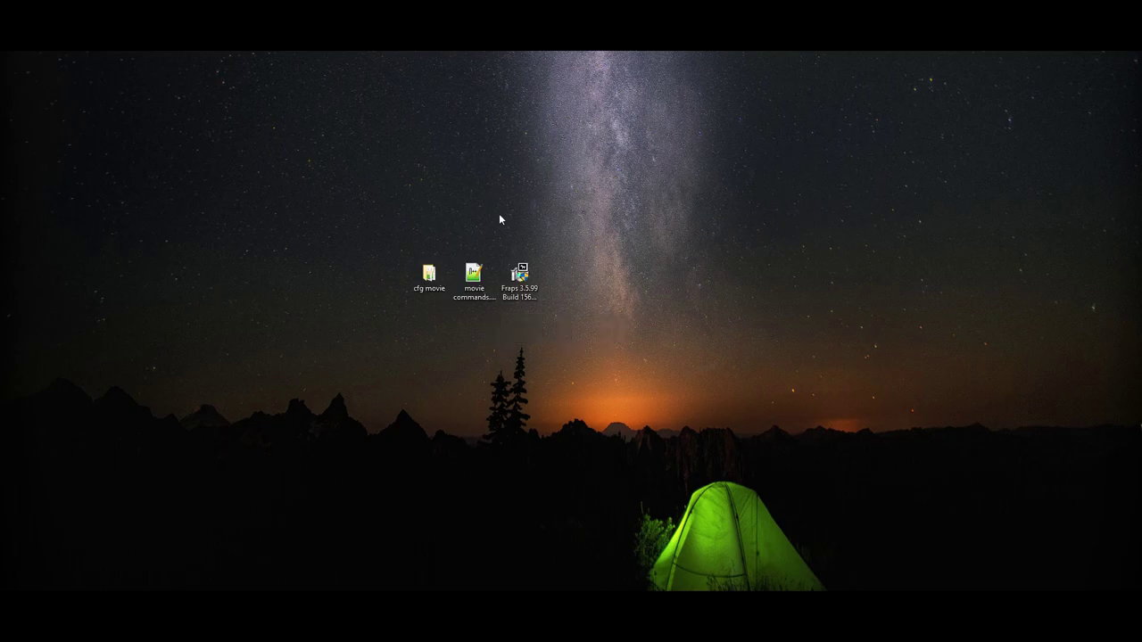
{"action": "key", "text": "m"}
{"action": "left_click_drag", "start_coordinate": [820, 355], "coordinate": [719, 347]}
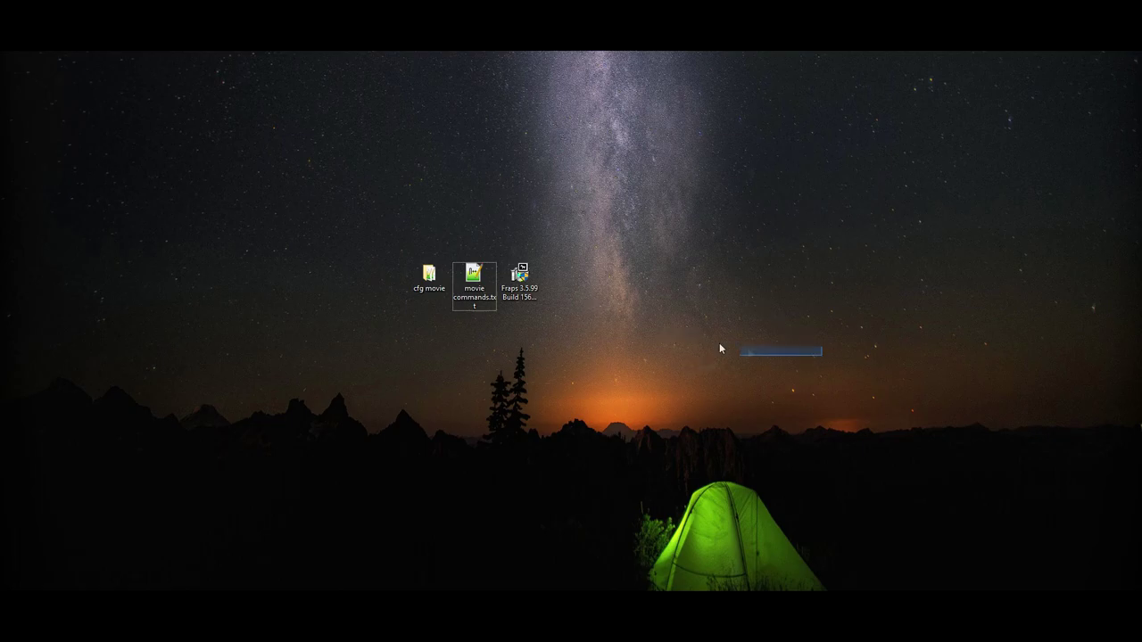
Step: Open autoexec.cfg from the cfg movie folder on the desktop
{"action": "left_click", "coordinate": [423, 281]}
{"action": "double_click", "coordinate": [424, 282]}
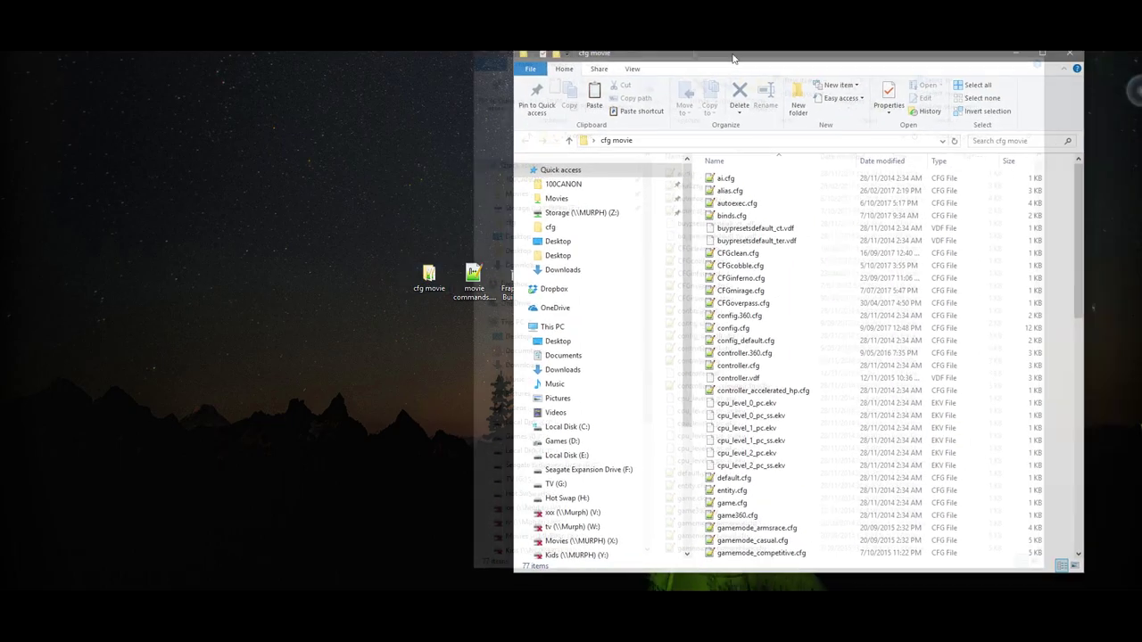
{"action": "left_click_drag", "start_coordinate": [709, 36], "coordinate": [658, 48]}
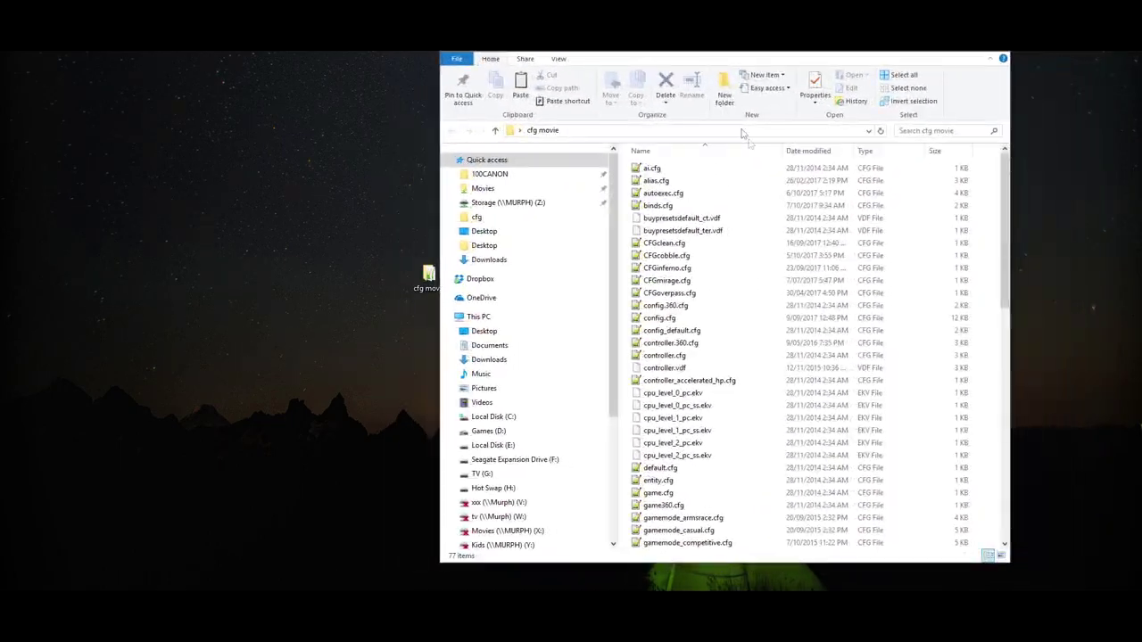
{"action": "double_click", "coordinate": [662, 194]}
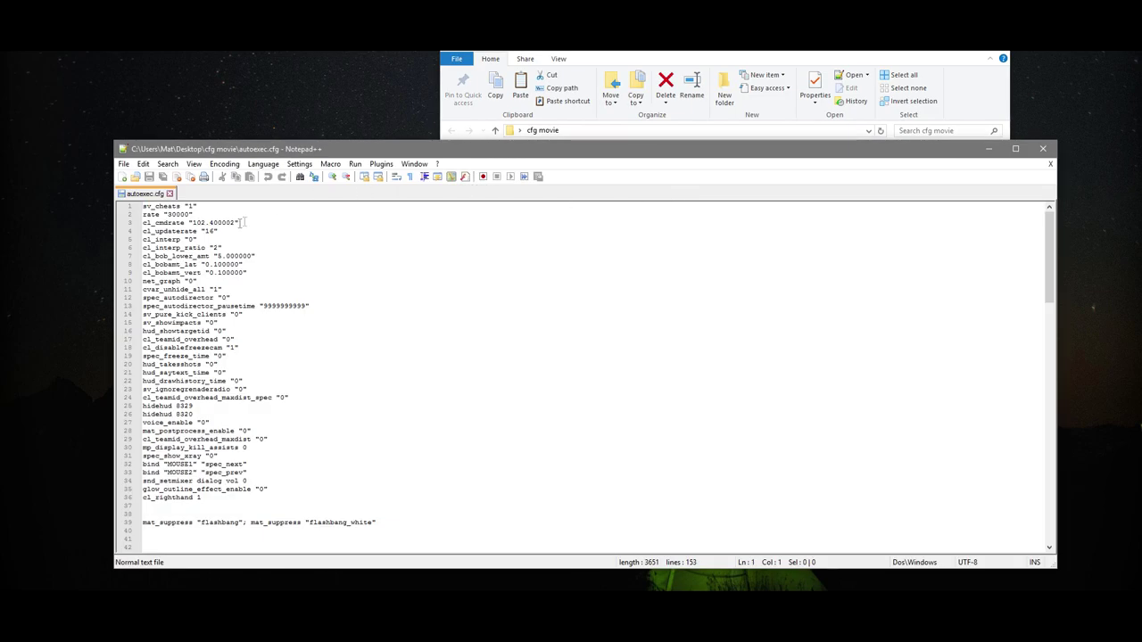
Step: Examine the commands, viewmodel settings and key binds throughout autoexec.cfg, and close the file and its folder
{"action": "left_click_drag", "start_coordinate": [144, 206], "coordinate": [314, 370]}
{"action": "scroll", "coordinate": [286, 357], "scroll_direction": "down", "scroll_amount": 3}
{"action": "scroll", "coordinate": [285, 358], "scroll_direction": "down", "scroll_amount": 4}
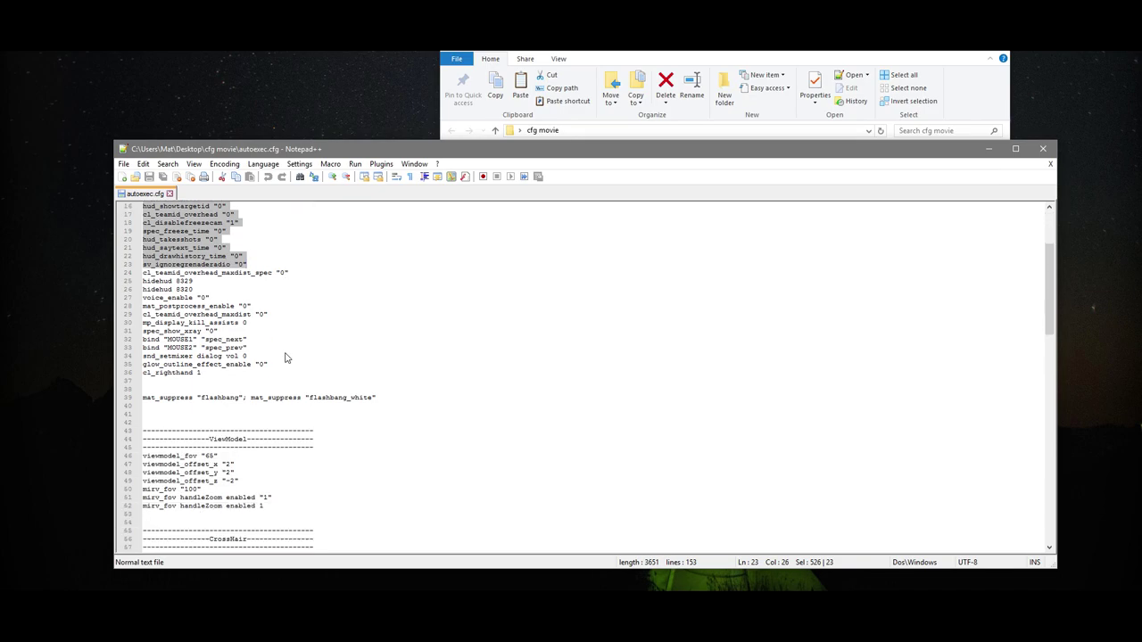
{"action": "left_click_drag", "start_coordinate": [268, 446], "coordinate": [264, 430]}
{"action": "scroll", "coordinate": [264, 430], "scroll_direction": "down", "scroll_amount": 1}
{"action": "left_click_drag", "start_coordinate": [145, 410], "coordinate": [268, 499]}
{"action": "scroll", "coordinate": [387, 452], "scroll_direction": "down", "scroll_amount": 17}
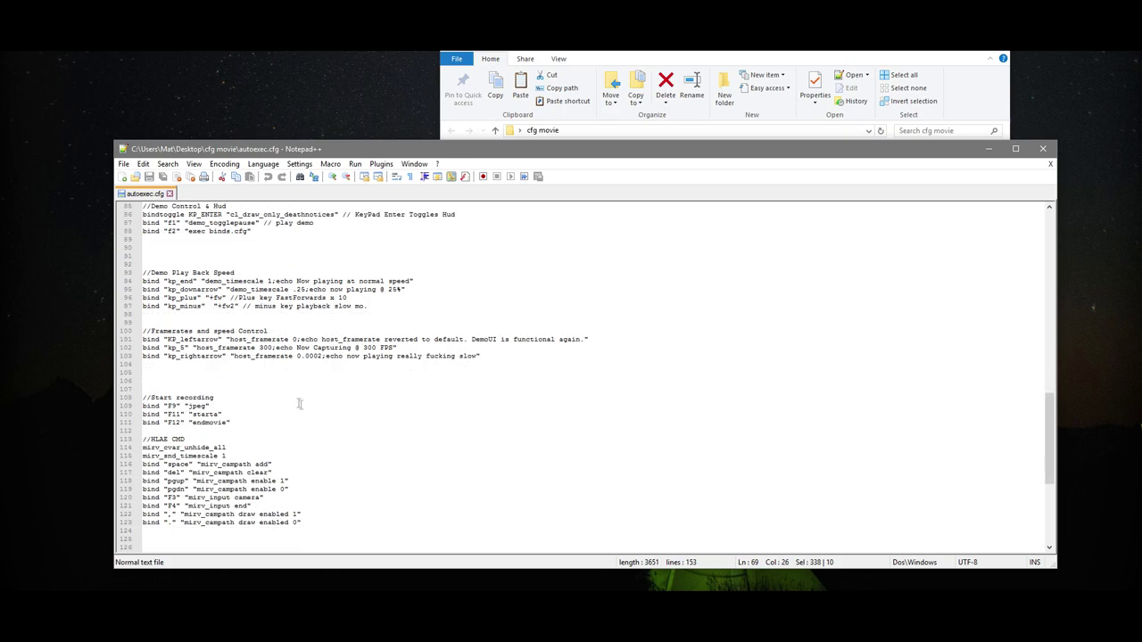
{"action": "scroll", "coordinate": [346, 492], "scroll_direction": "down", "scroll_amount": 6}
{"action": "scroll", "coordinate": [346, 489], "scroll_direction": "down", "scroll_amount": 4}
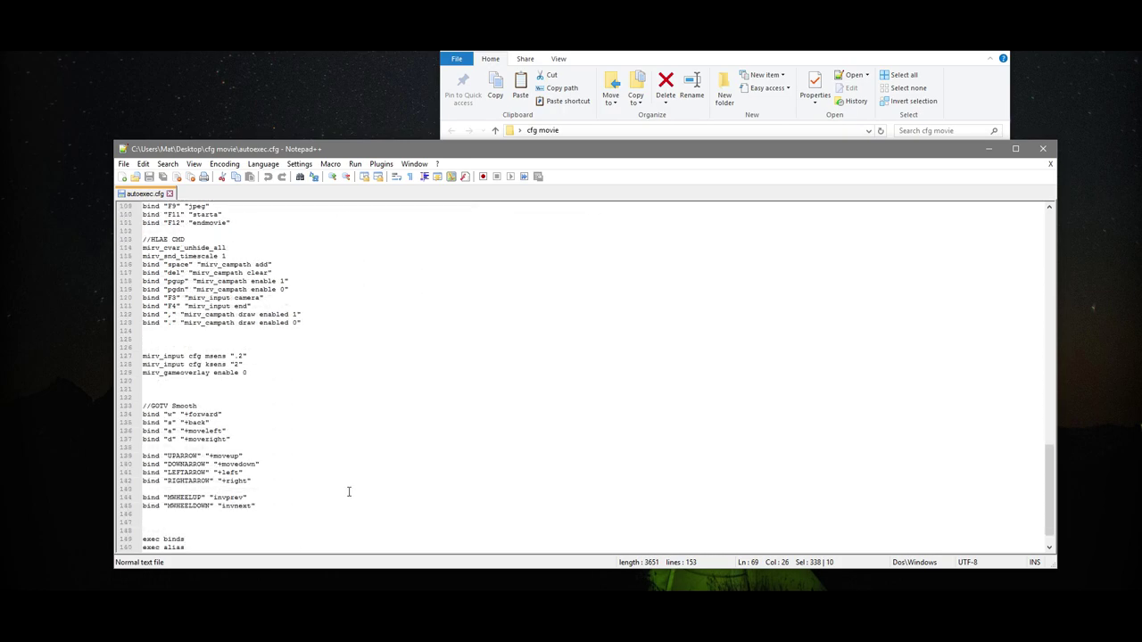
{"action": "scroll", "coordinate": [347, 486], "scroll_direction": "up", "scroll_amount": 7}
{"action": "scroll", "coordinate": [349, 484], "scroll_direction": "up", "scroll_amount": 20}
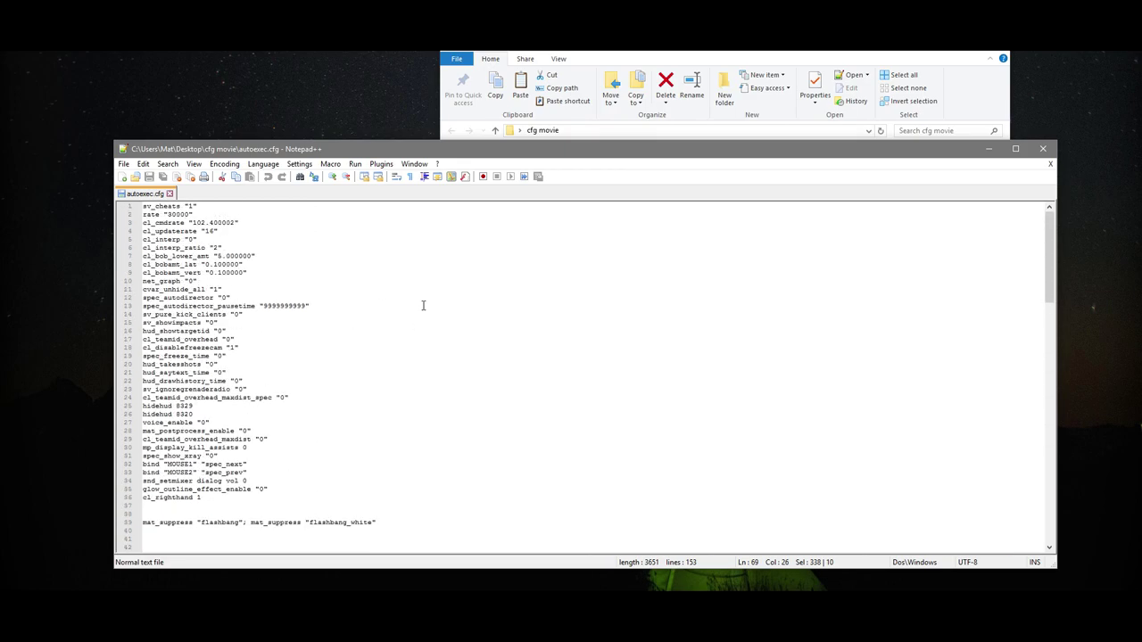
{"action": "left_click", "coordinate": [1043, 148]}
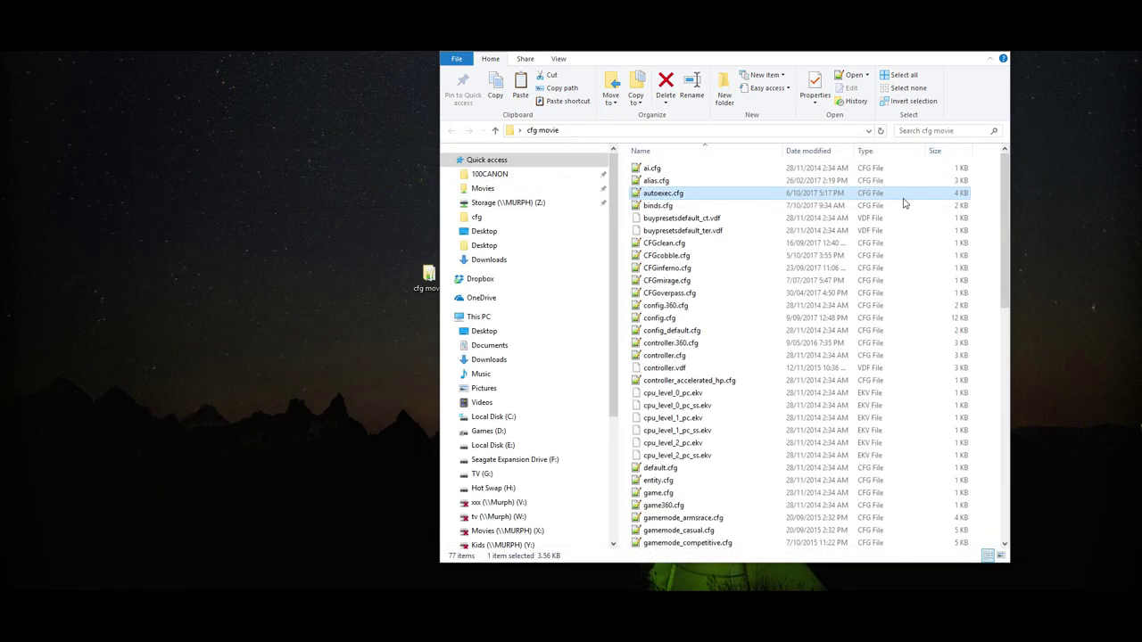
{"action": "left_click", "coordinate": [997, 54]}
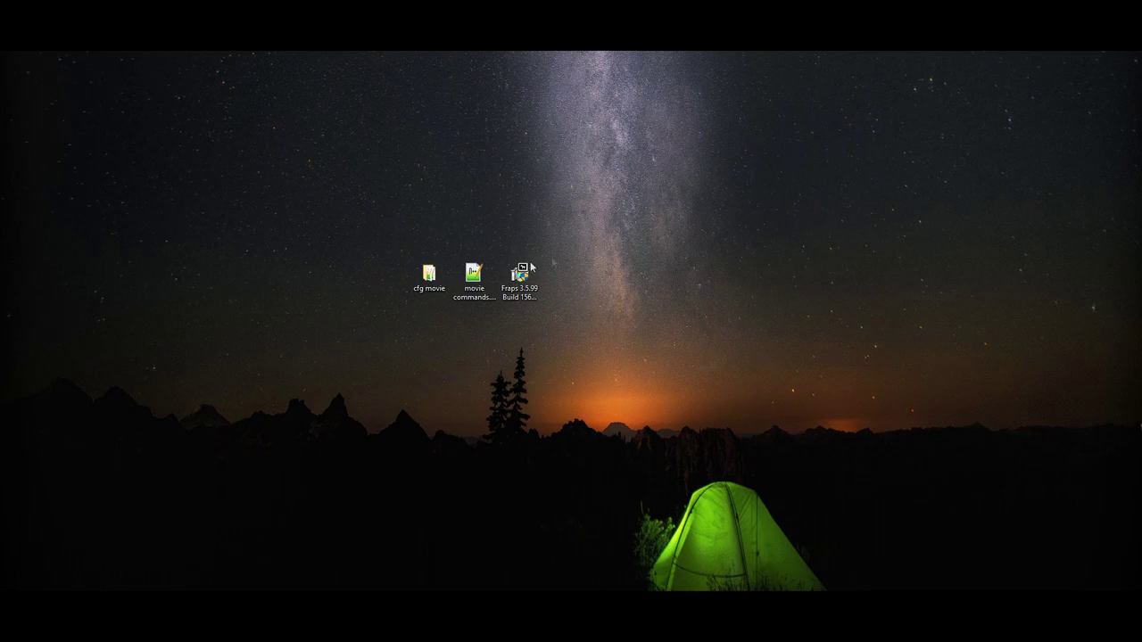
Step: Open movie commands.txt from the desktop and review its HLAE console commands for death messages, leaving the editor minimized
{"action": "left_click", "coordinate": [423, 289]}
{"action": "left_click", "coordinate": [476, 287]}
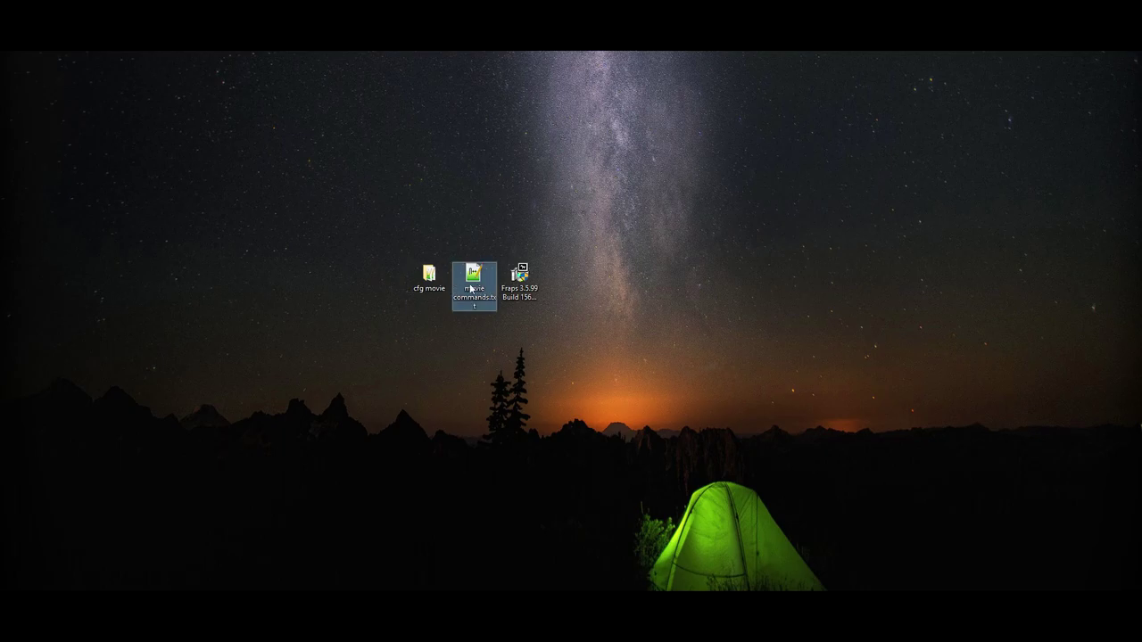
{"action": "double_click", "coordinate": [471, 284]}
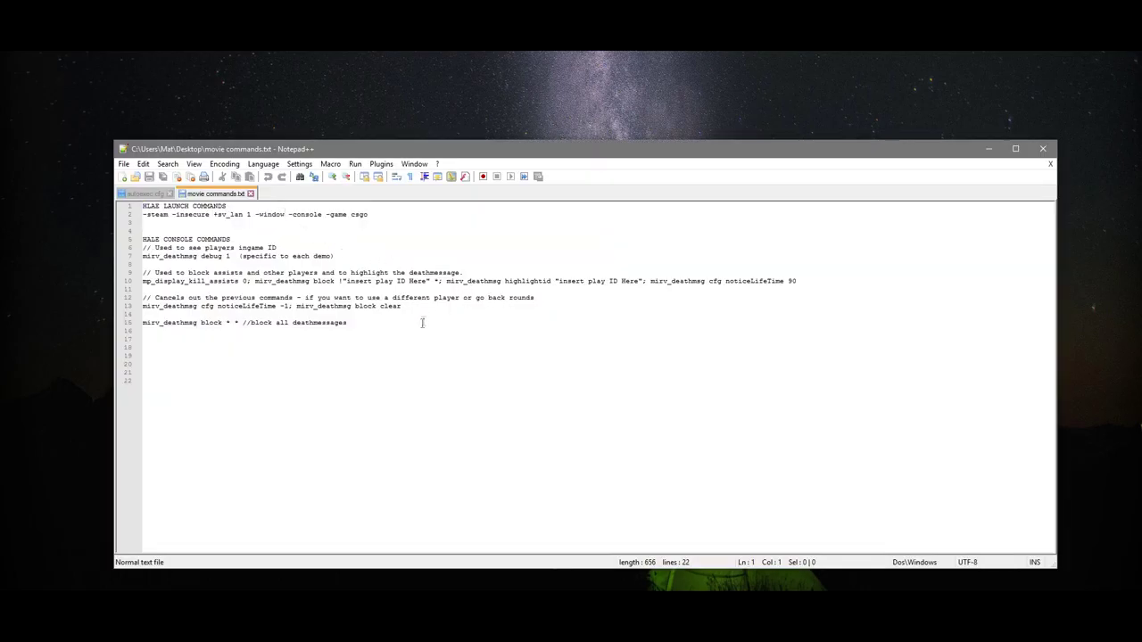
{"action": "left_click_drag", "start_coordinate": [421, 323], "coordinate": [122, 220]}
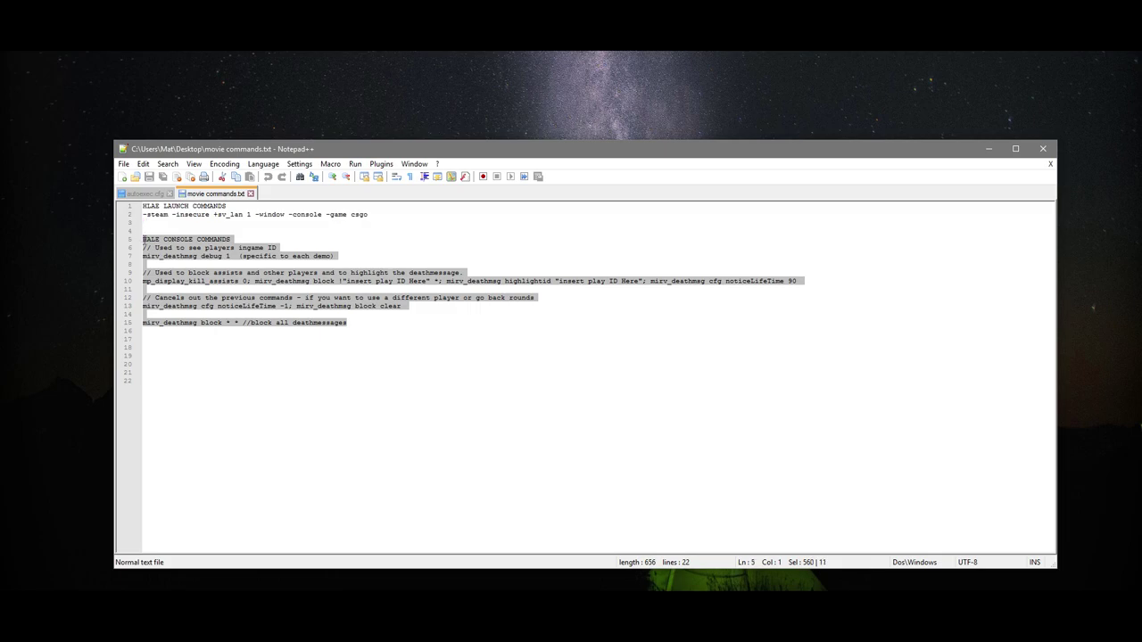
{"action": "left_click_drag", "start_coordinate": [339, 256], "coordinate": [134, 257]}
{"action": "left_click_drag", "start_coordinate": [814, 282], "coordinate": [133, 281]}
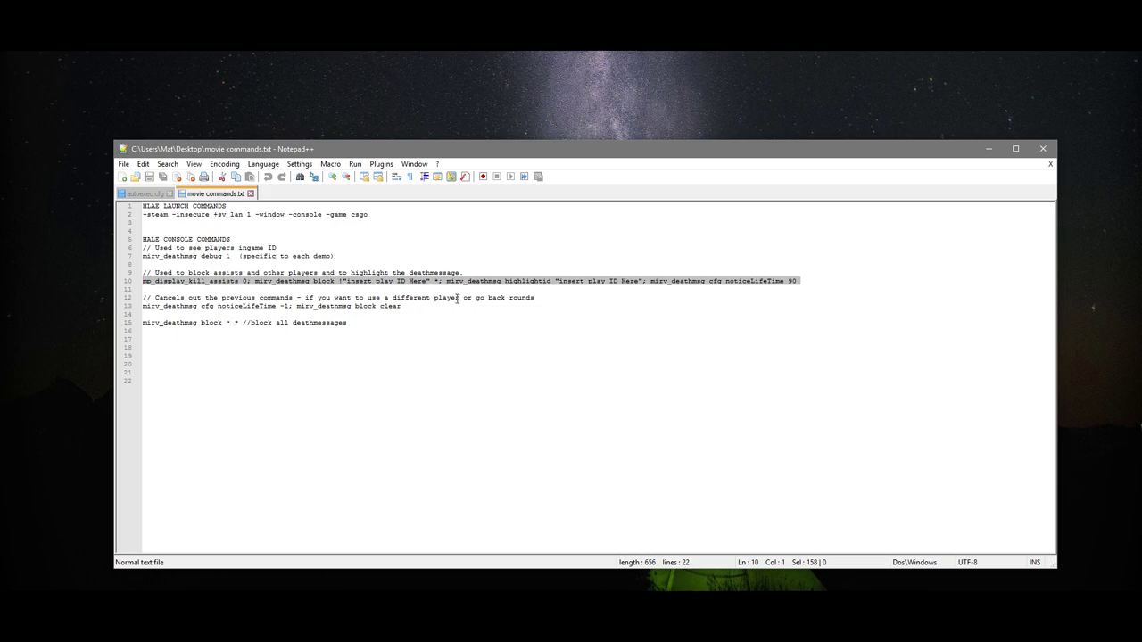
{"action": "left_click", "coordinate": [990, 150]}
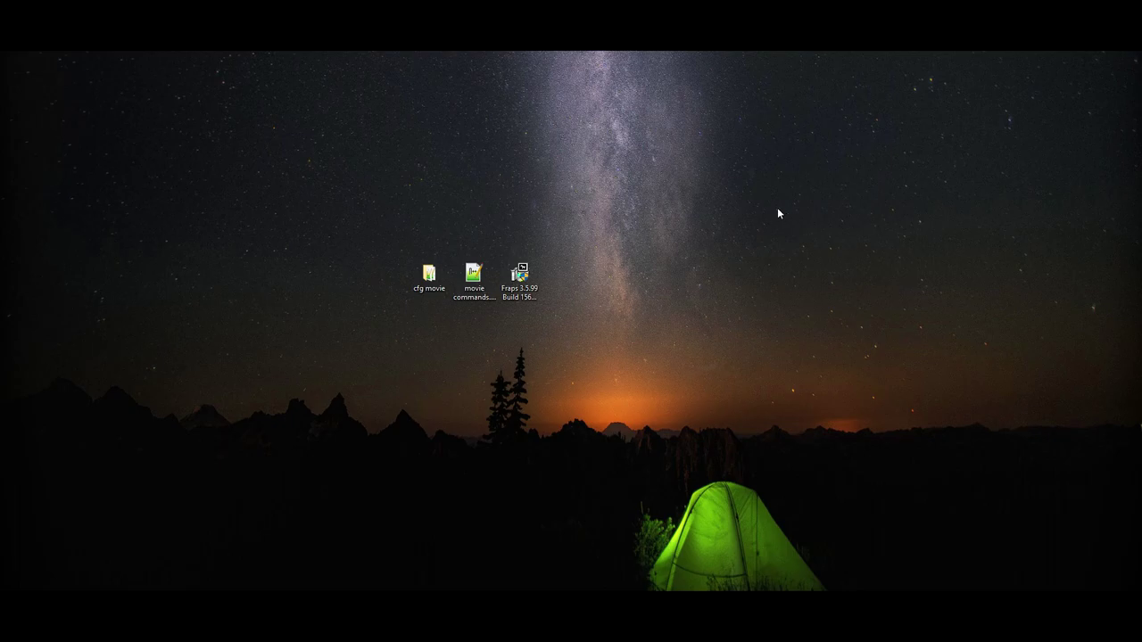
{"action": "double_click", "coordinate": [473, 277]}
{"action": "left_click", "coordinate": [519, 281]}
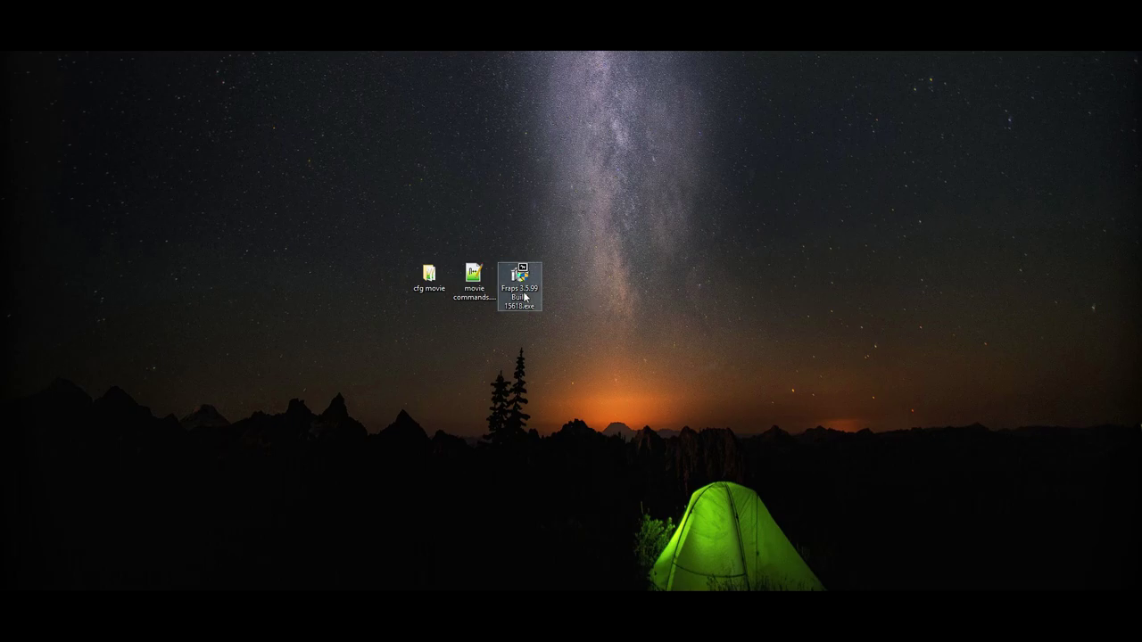
{"action": "left_click", "coordinate": [566, 316]}
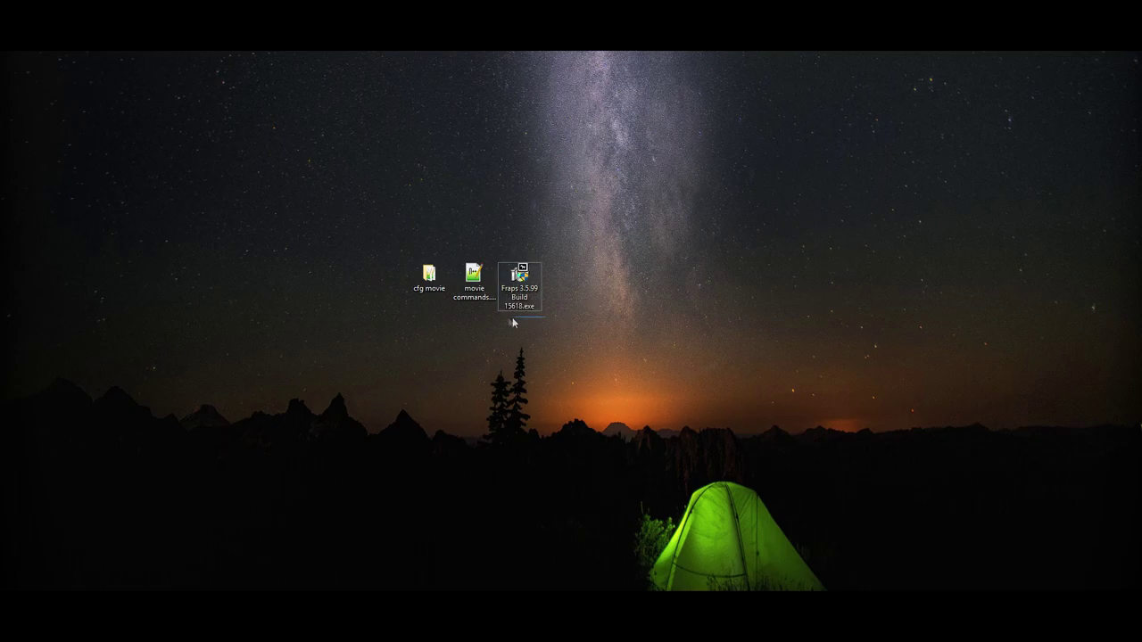
{"action": "left_click_drag", "start_coordinate": [545, 316], "coordinate": [365, 270]}
{"action": "left_click", "coordinate": [371, 221]}
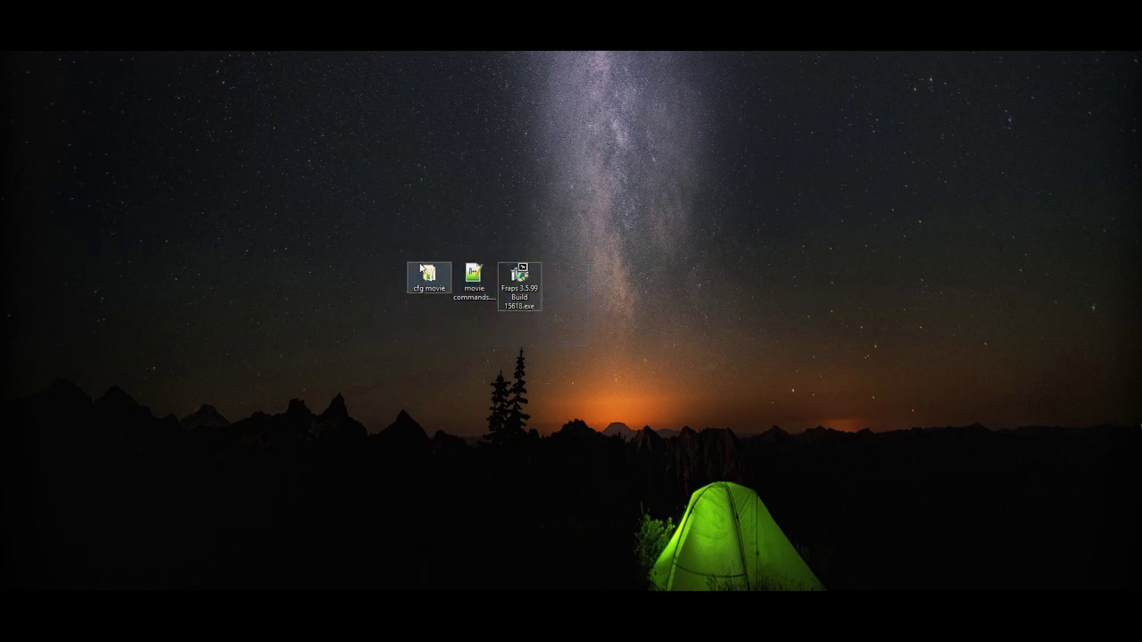
{"action": "left_click_drag", "start_coordinate": [386, 219], "coordinate": [583, 339]}
{"action": "left_click", "coordinate": [584, 360]}
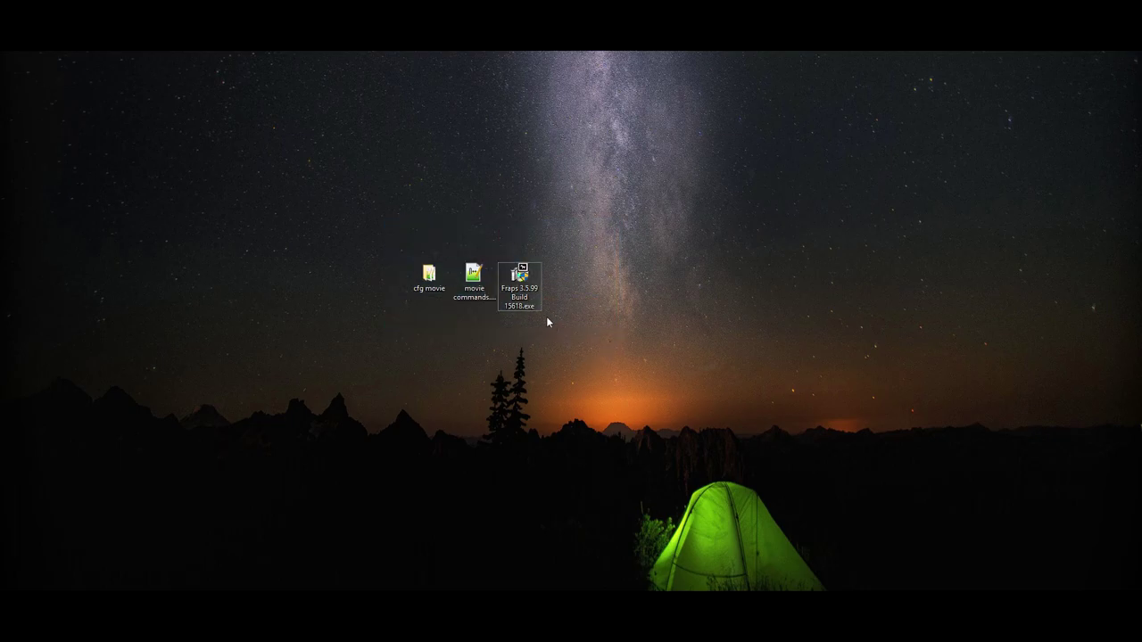
Step: Install Fraps 3.5.99 from the desktop installer, accepting the licence and the proposed destination folder
{"action": "left_click", "coordinate": [537, 305]}
{"action": "key", "text": "Return"}
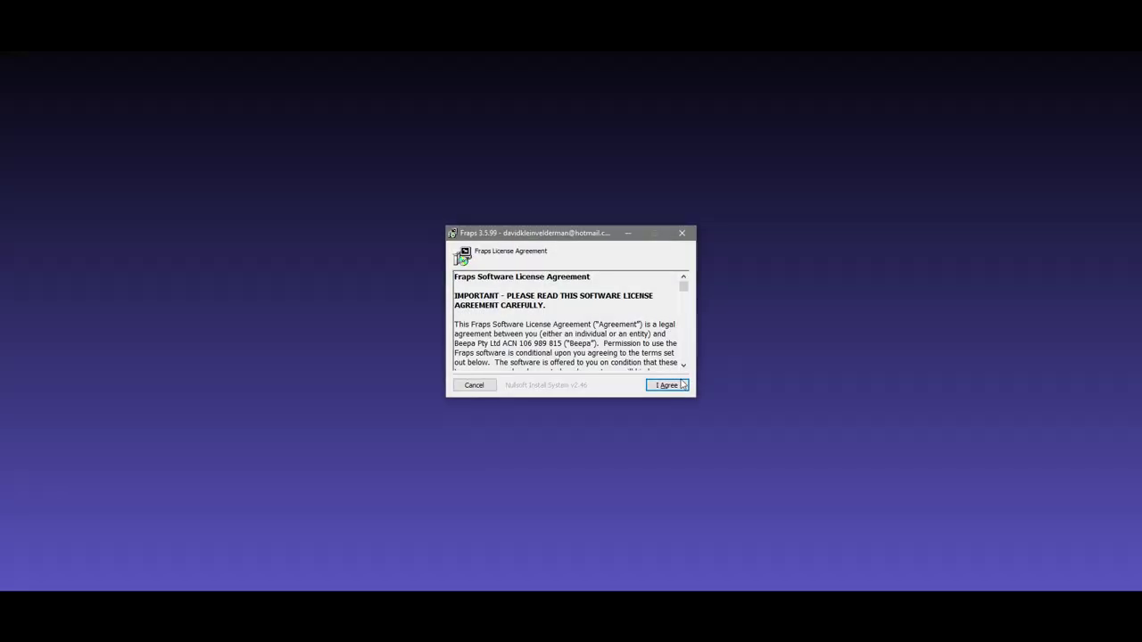
{"action": "left_click", "coordinate": [667, 385]}
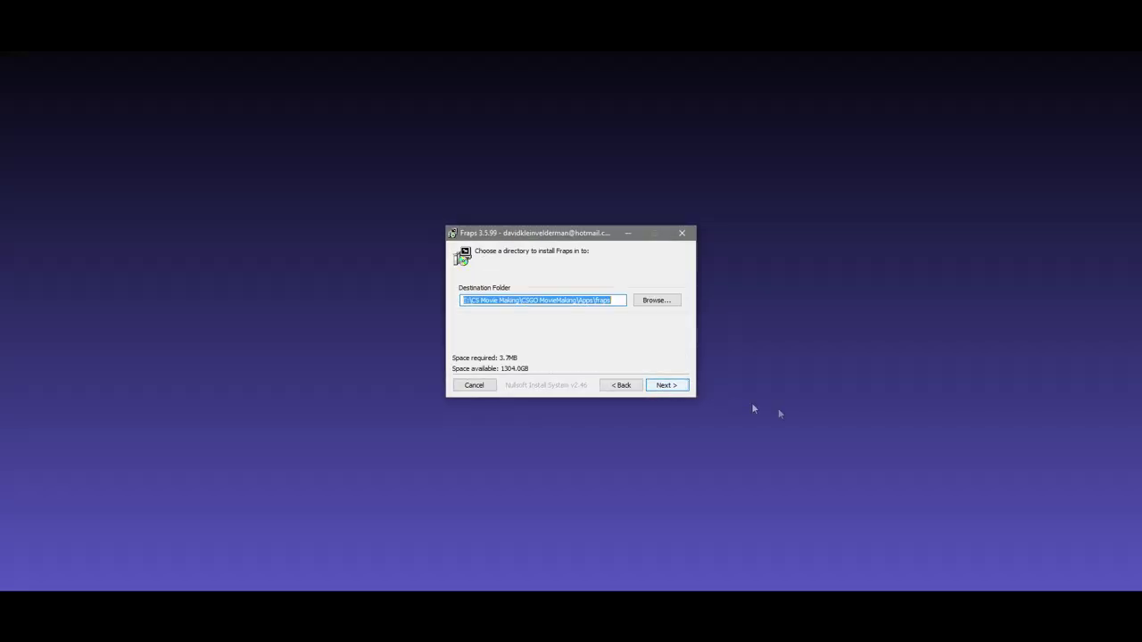
{"action": "left_click", "coordinate": [666, 387]}
{"action": "left_click", "coordinate": [666, 388]}
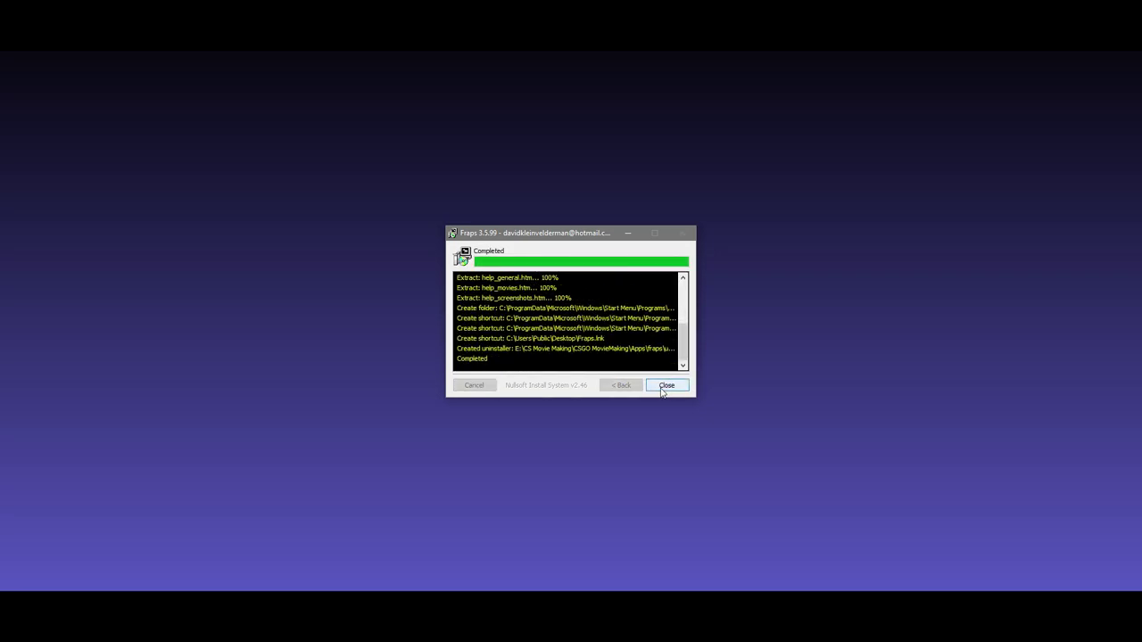
{"action": "left_click", "coordinate": [662, 388]}
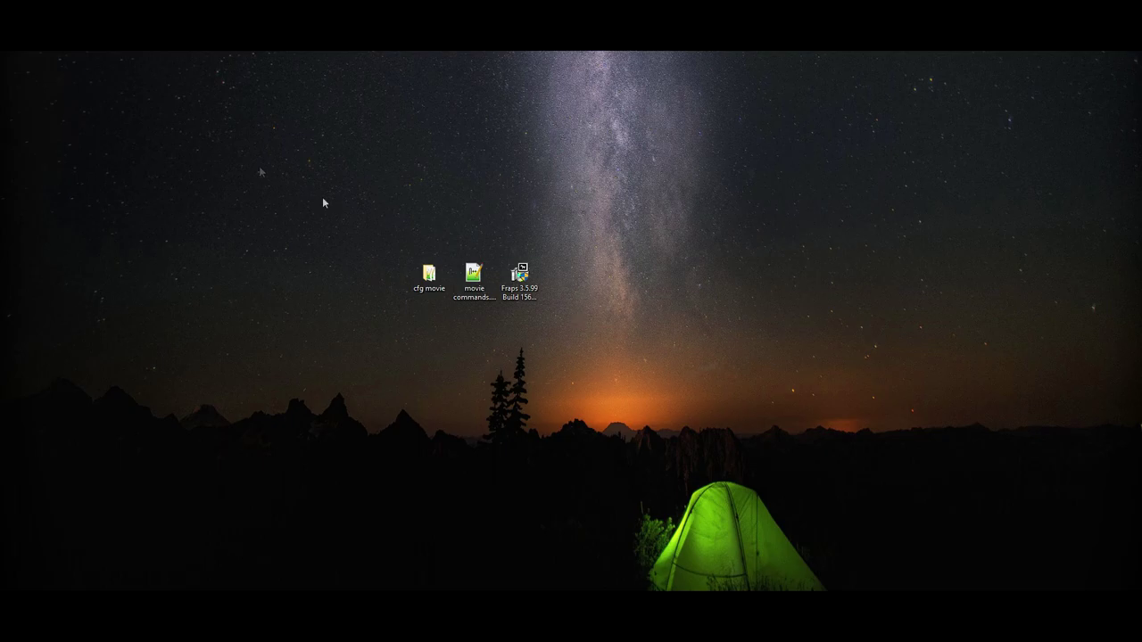
Step: Delete the Fraps installer from the desktop and place the Fraps shortcut beside the movie commands file
{"action": "left_click", "coordinate": [519, 277]}
{"action": "key", "text": "Delete"}
{"action": "left_click_drag", "start_coordinate": [567, 280], "coordinate": [526, 285]}
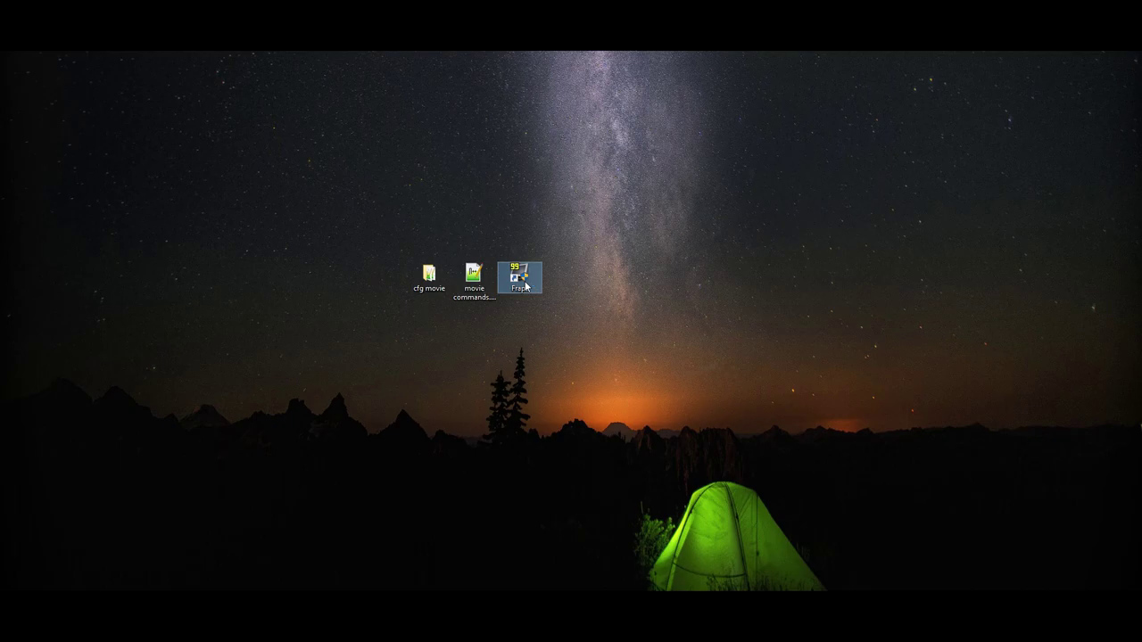
Step: Launch Fraps and set the folder for saving movies to E:\CS Movie Making\Tutorial
{"action": "double_click", "coordinate": [527, 284]}
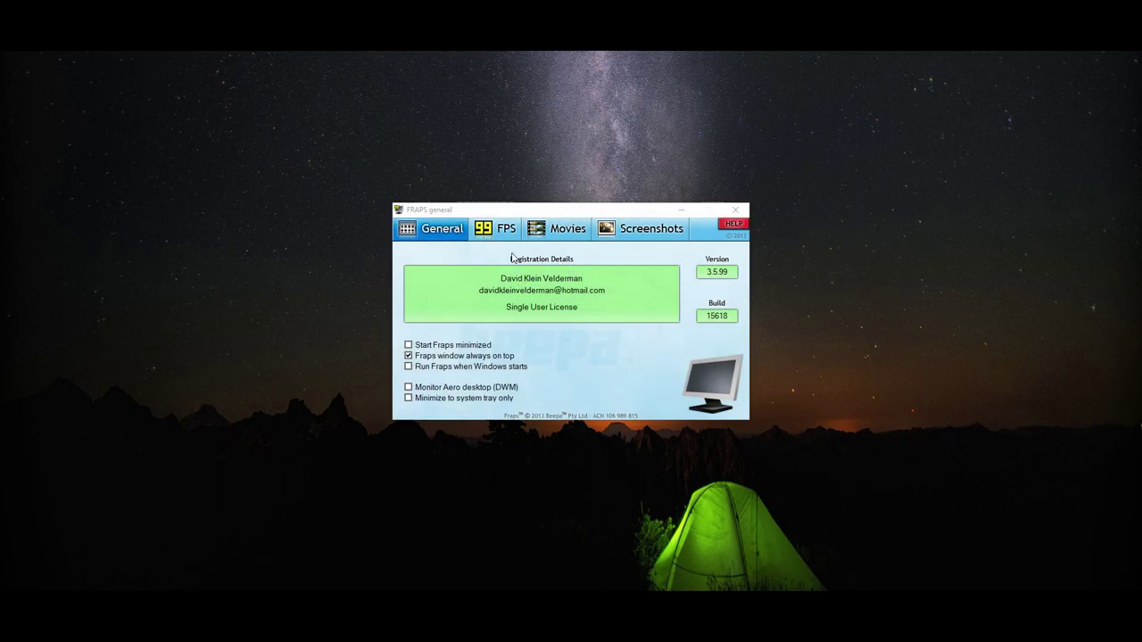
{"action": "left_click", "coordinate": [557, 230]}
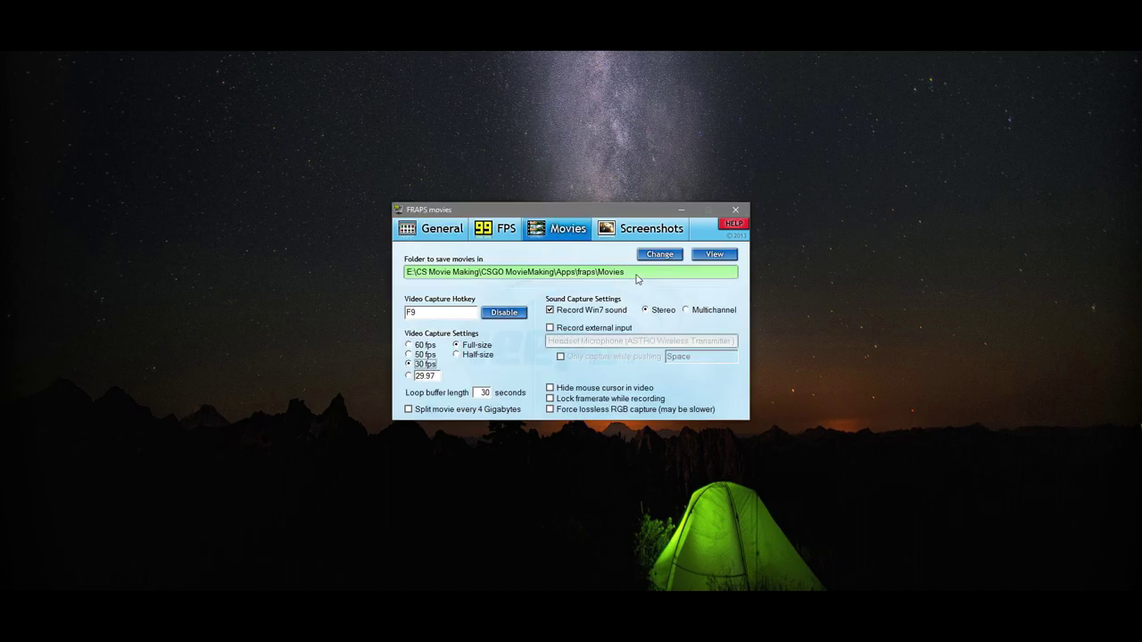
{"action": "left_click", "coordinate": [504, 271]}
{"action": "scroll", "coordinate": [507, 321], "scroll_direction": "down", "scroll_amount": 1}
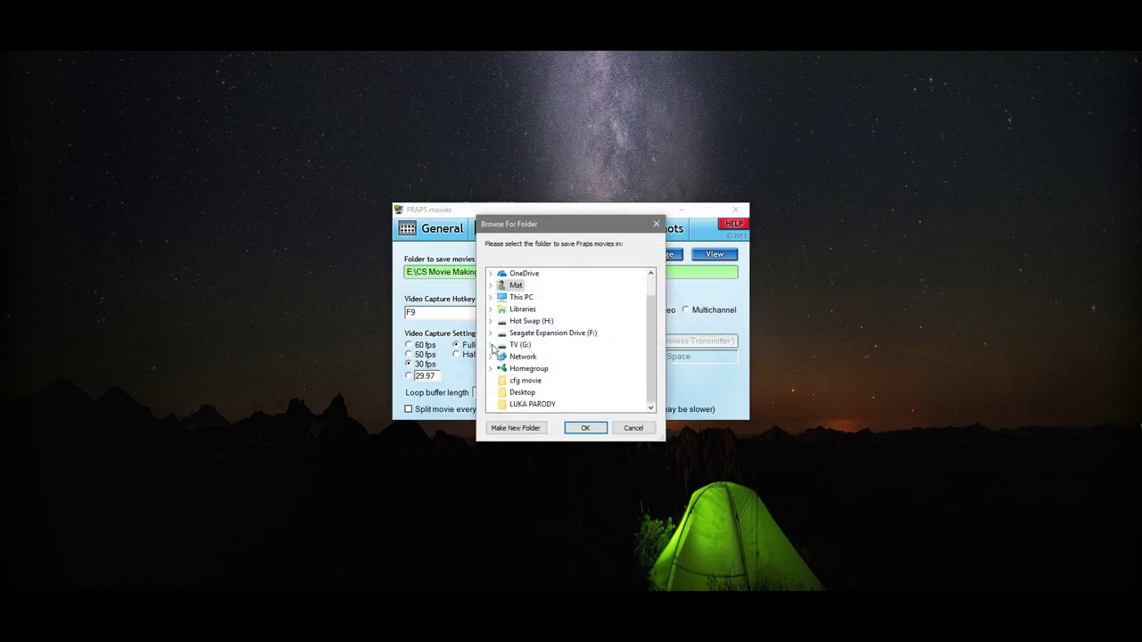
{"action": "left_click", "coordinate": [490, 297]}
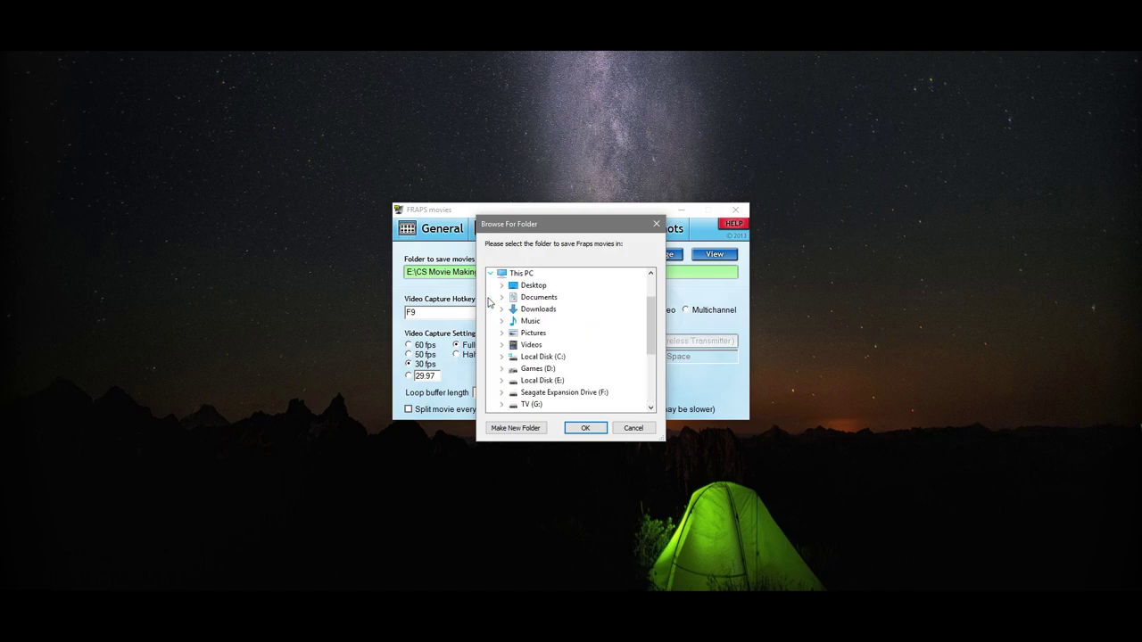
{"action": "left_click", "coordinate": [501, 380]}
{"action": "scroll", "coordinate": [508, 357], "scroll_direction": "down", "scroll_amount": 2}
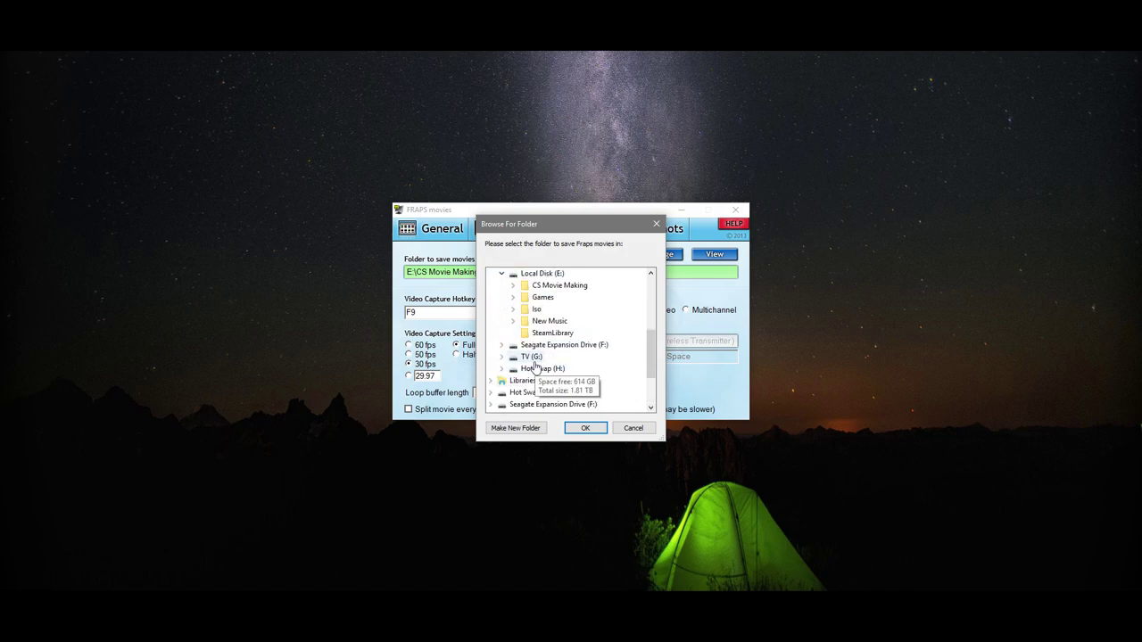
{"action": "scroll", "coordinate": [512, 335], "scroll_direction": "up", "scroll_amount": 1}
{"action": "left_click", "coordinate": [513, 321]}
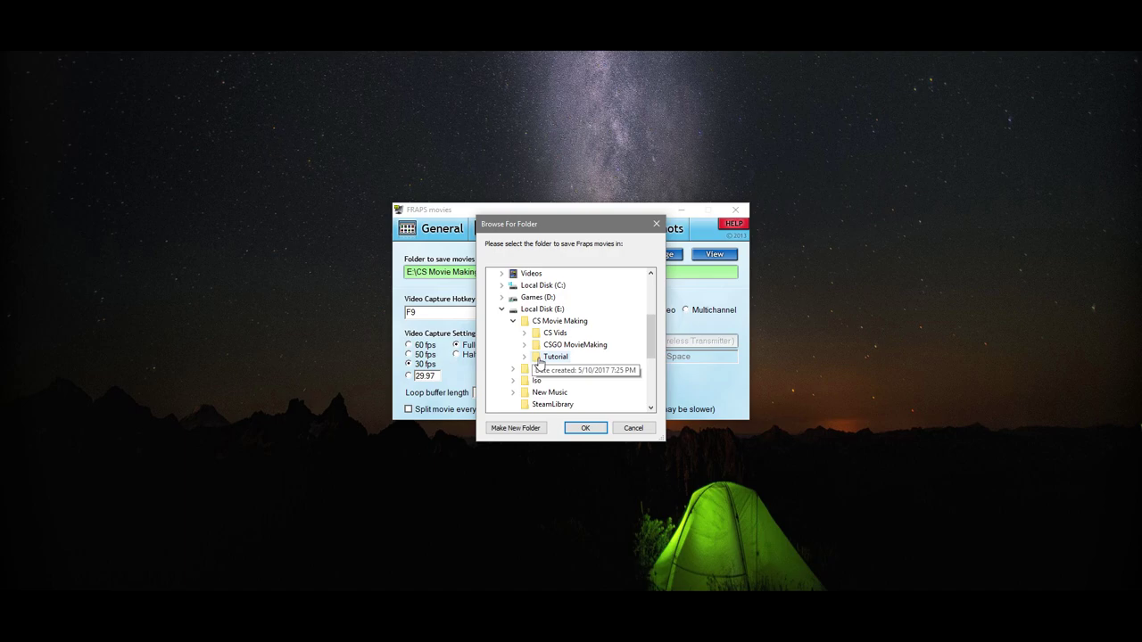
{"action": "left_click", "coordinate": [546, 357]}
{"action": "left_click", "coordinate": [585, 429]}
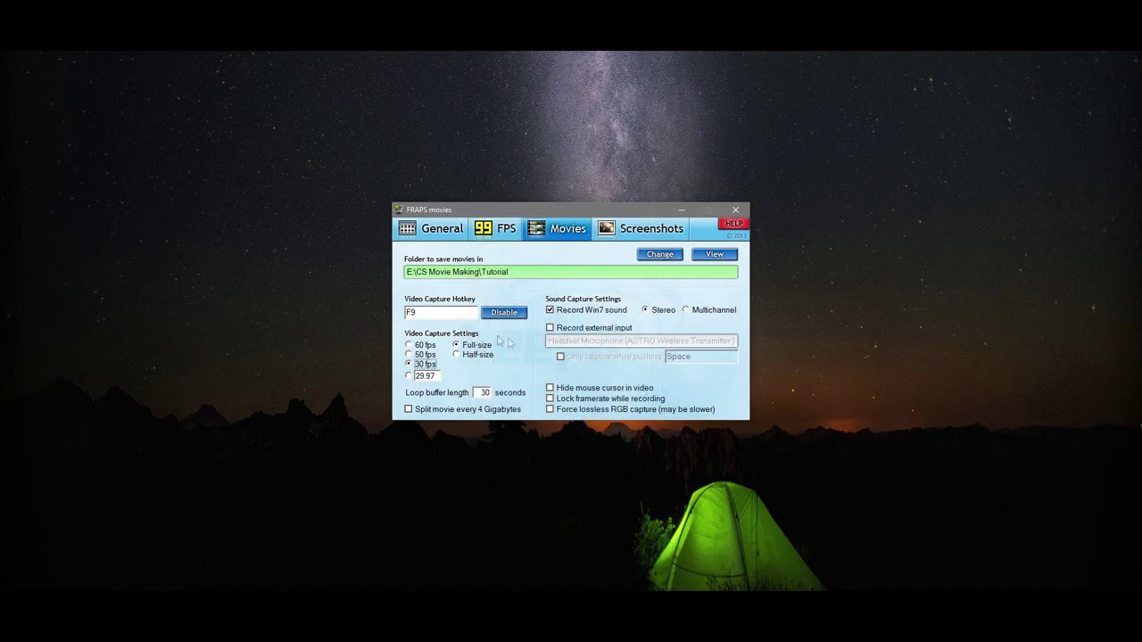
Step: Set Fraps video capture to 60 fps with the framerate locked while recording, and minimize its window
{"action": "left_click", "coordinate": [433, 311]}
{"action": "left_click", "coordinate": [411, 346]}
{"action": "left_click", "coordinate": [551, 400]}
{"action": "left_click", "coordinate": [682, 209]}
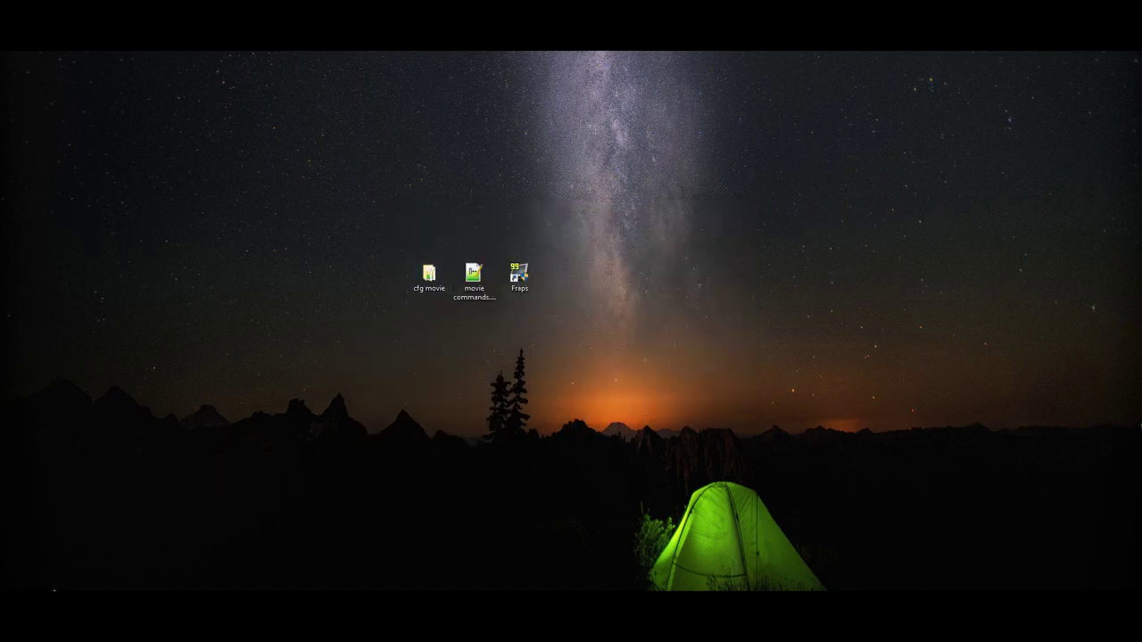
Step: Copy the cfg movie folder from the desktop into the Counter-Strike Global Offensive csgo folder
{"action": "key", "text": "alt+Tab"}
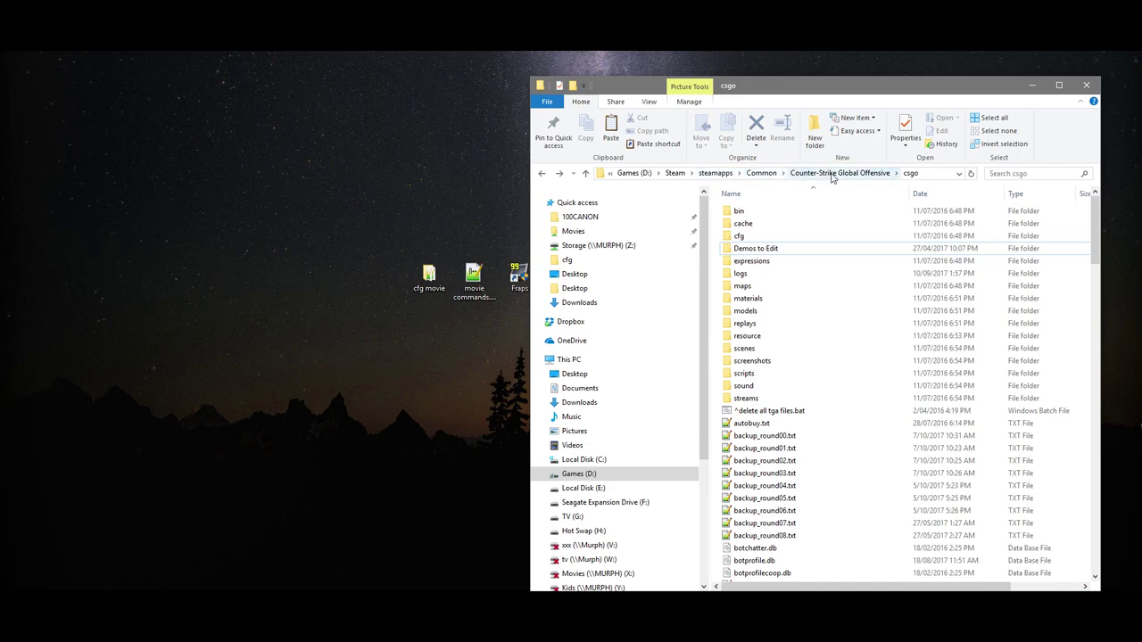
{"action": "left_click", "coordinate": [755, 249]}
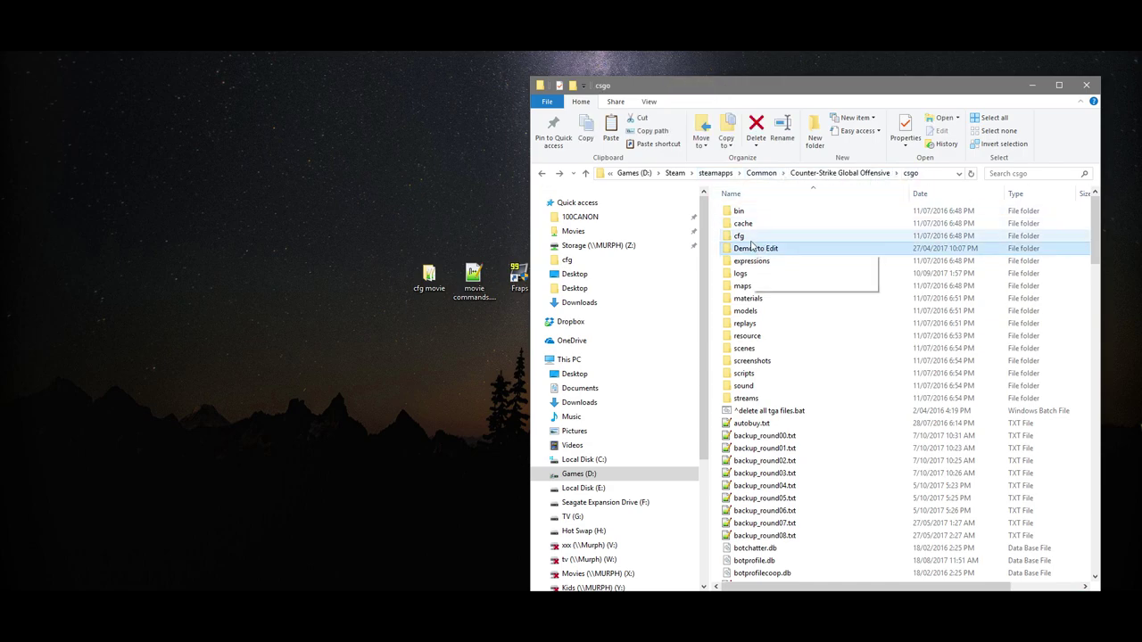
{"action": "left_click", "coordinate": [749, 238]}
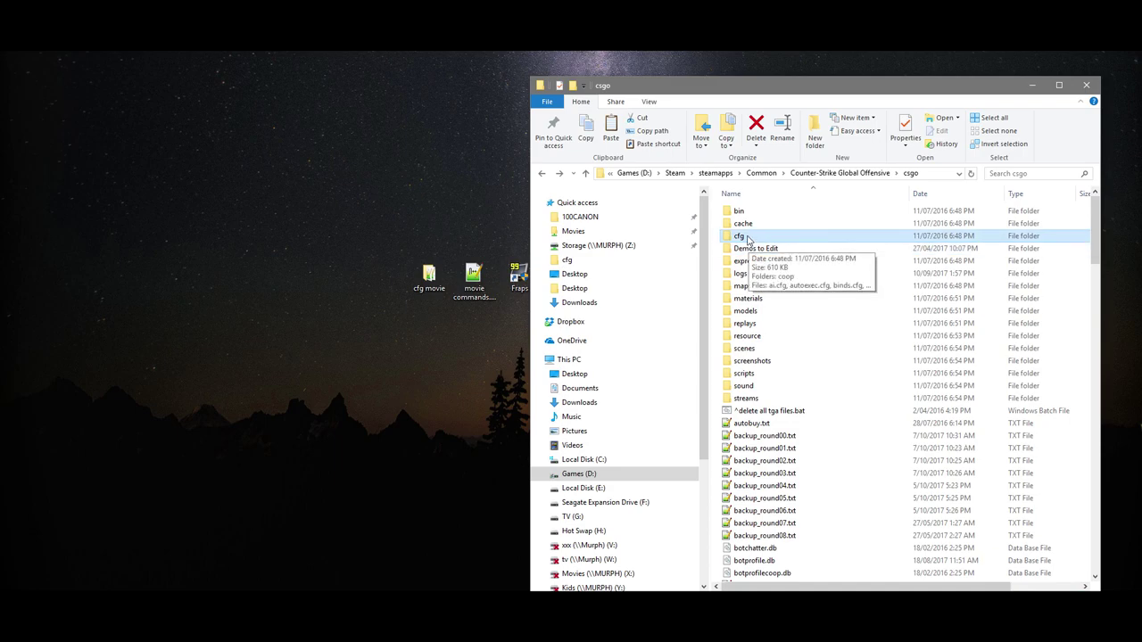
{"action": "left_click", "coordinate": [747, 238]}
{"action": "left_click", "coordinate": [747, 236]}
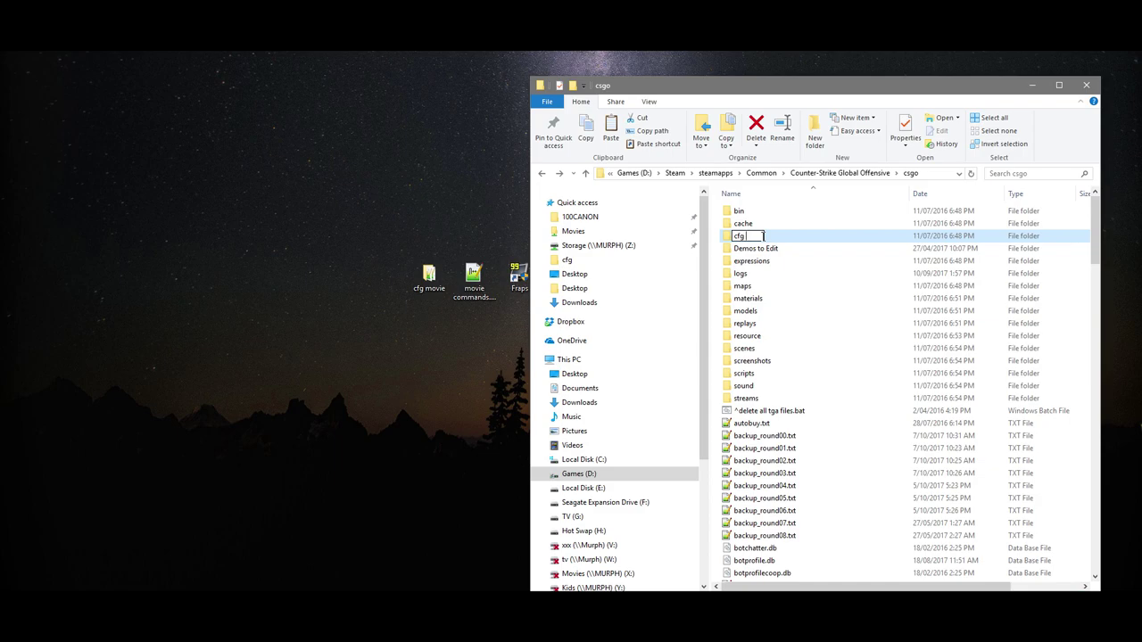
{"action": "left_click", "coordinate": [445, 332]}
{"action": "left_click_drag", "start_coordinate": [431, 278], "coordinate": [835, 449]}
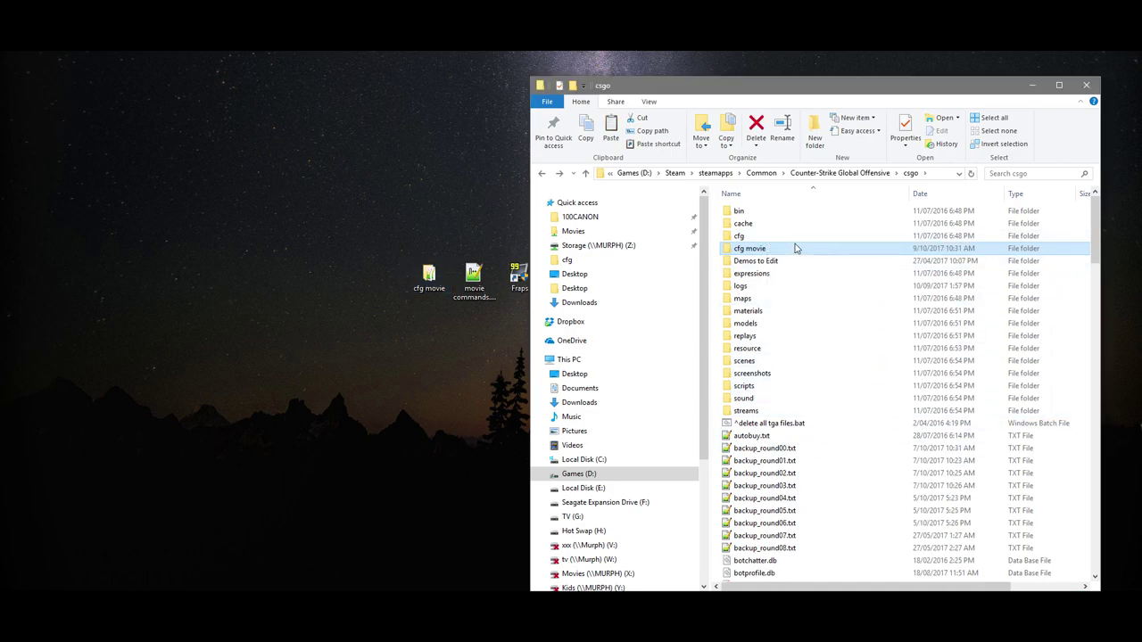
Step: Rename the game's cfg folder as cfg play and the cfg movie folder as cfg, and close the csgo folder window
{"action": "left_click", "coordinate": [752, 237]}
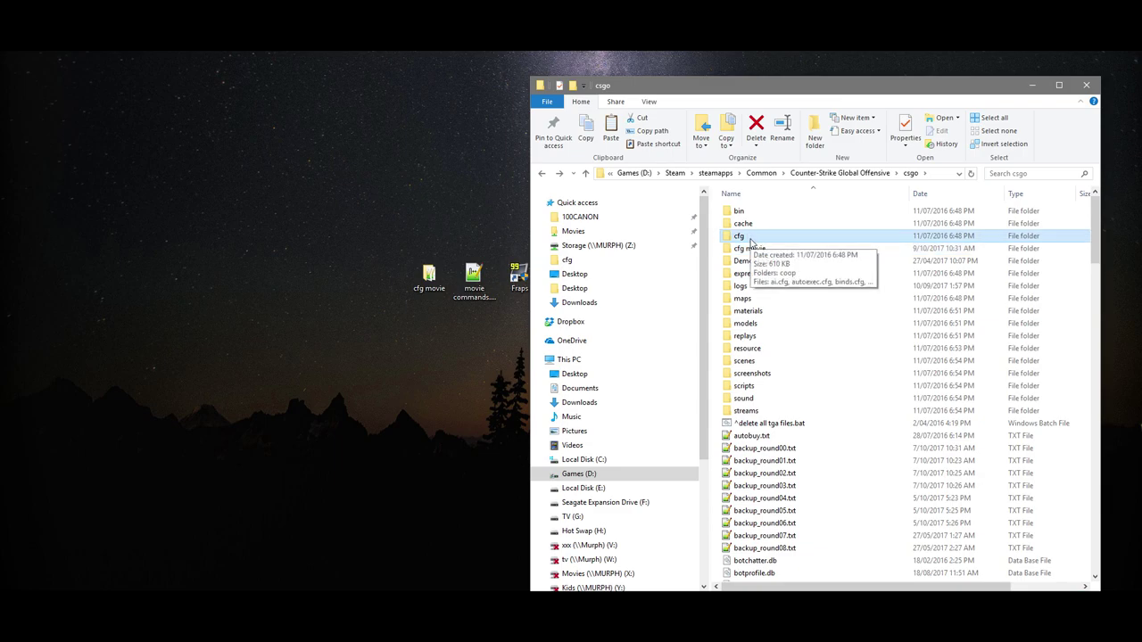
{"action": "left_click", "coordinate": [752, 239]}
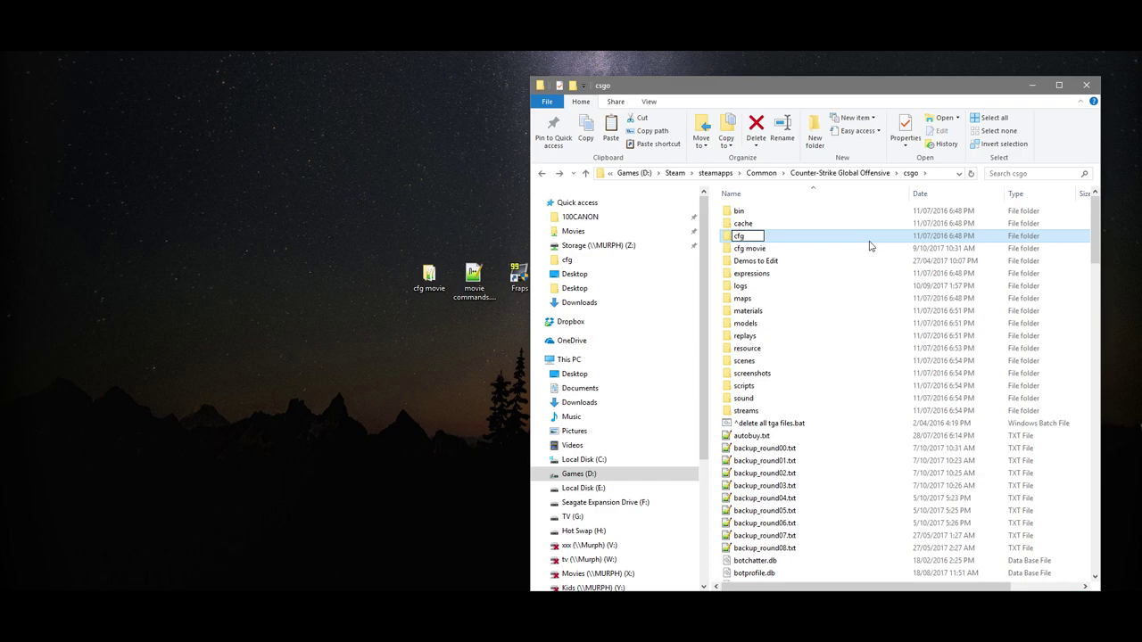
{"action": "type", "text": "play"}
{"action": "key", "text": "Tab"}
{"action": "key", "text": "End"}
{"action": "key", "text": "BackSpace"}
{"action": "key", "text": "BackSpace"}
{"action": "key", "text": "BackSpace"}
{"action": "key", "text": "BackSpace"}
{"action": "key", "text": "BackSpace"}
{"action": "key", "text": "BackSpace"}
{"action": "key", "text": "Return"}
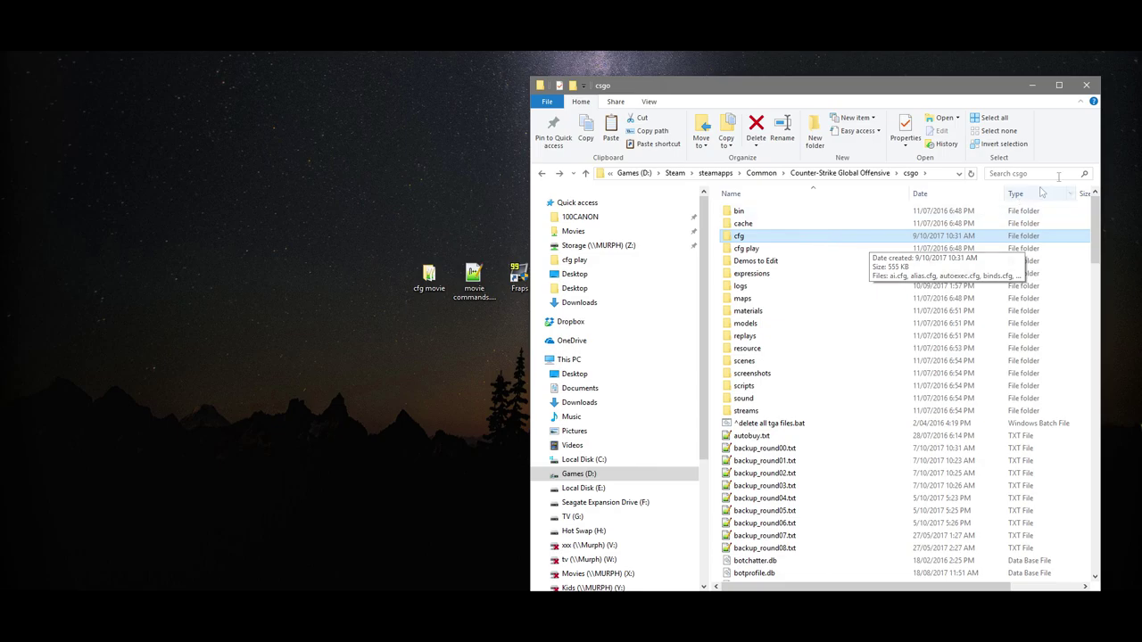
{"action": "left_click", "coordinate": [1075, 90]}
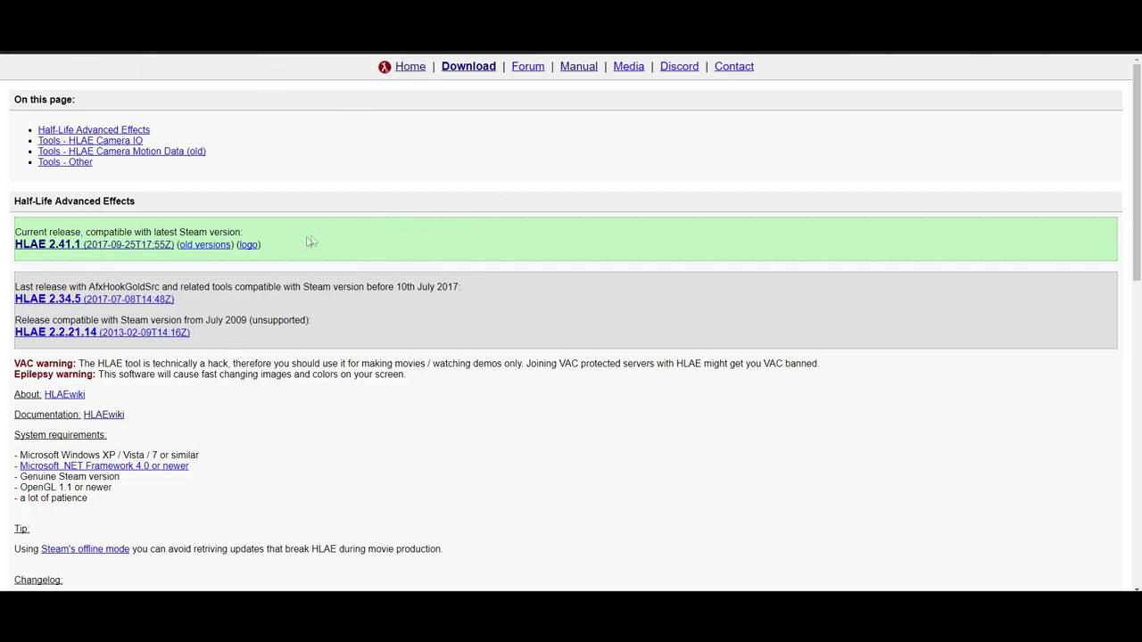
Step: Download hlae_2_41_2.zip from the current HLAE release on GitHub and open the saved archive
{"action": "left_click", "coordinate": [72, 256]}
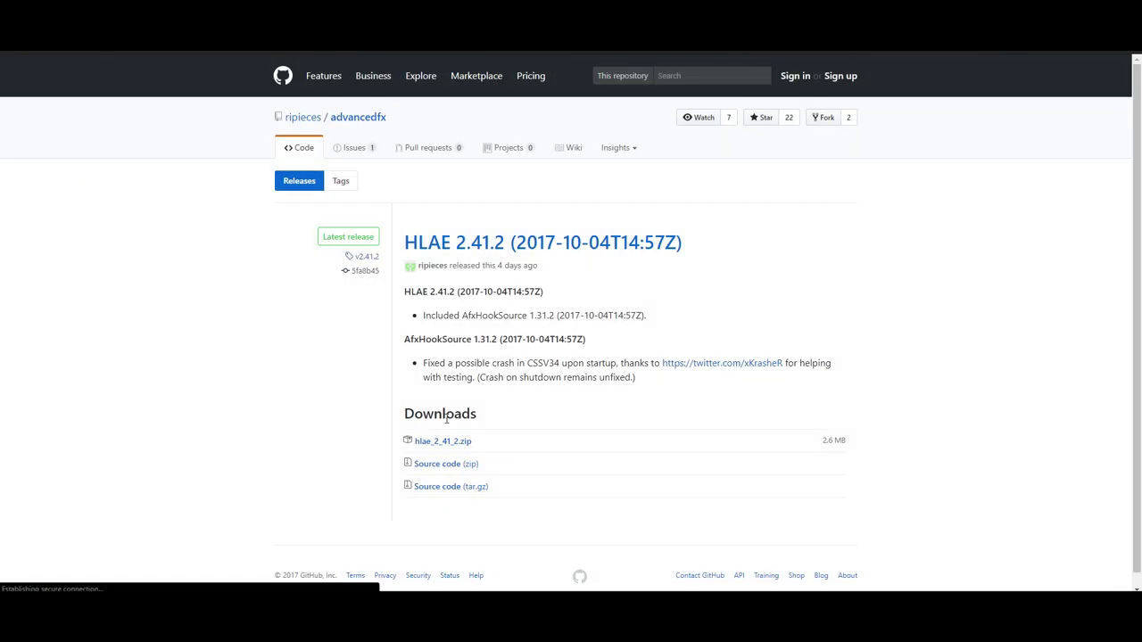
{"action": "left_click", "coordinate": [451, 445]}
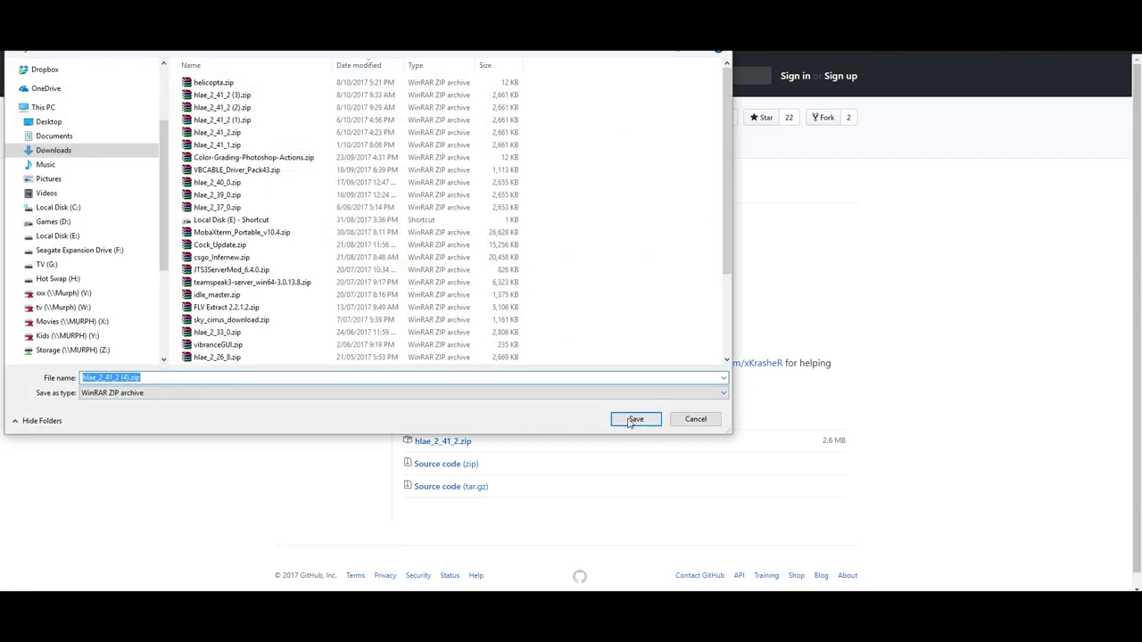
{"action": "left_click", "coordinate": [628, 421]}
{"action": "left_click_drag", "start_coordinate": [495, 441], "coordinate": [426, 442]}
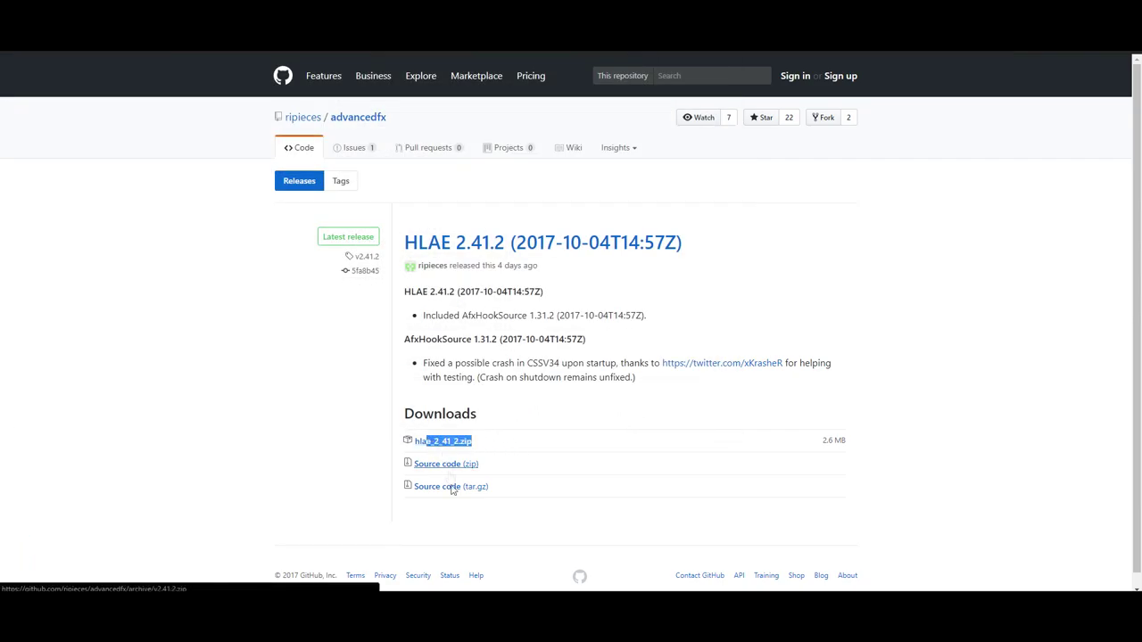
{"action": "left_click", "coordinate": [230, 486]}
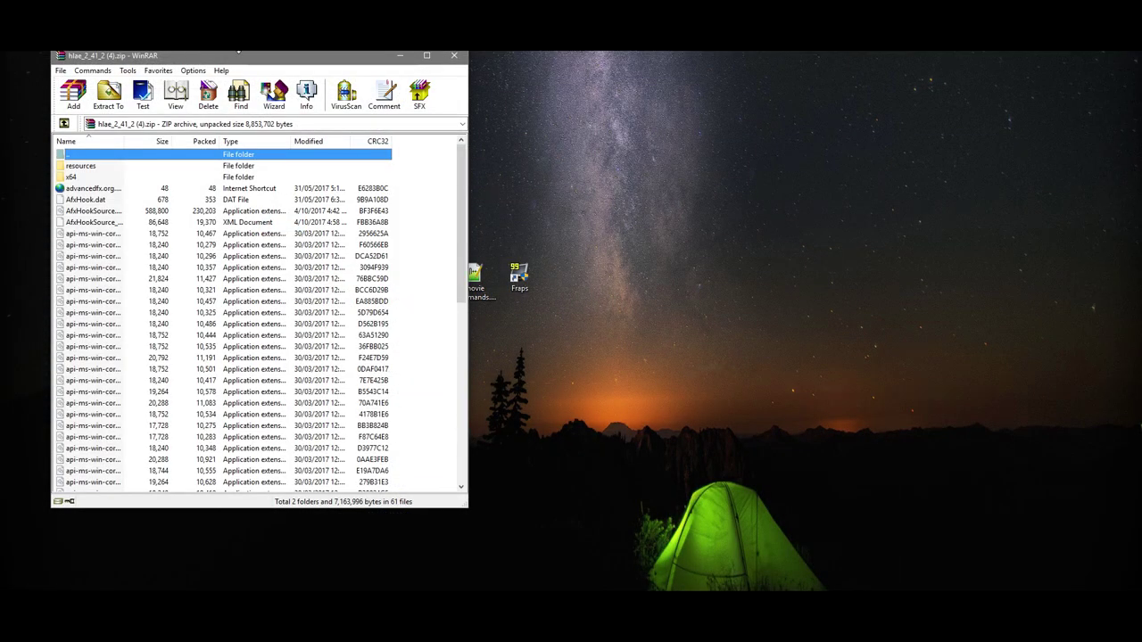
{"action": "left_click_drag", "start_coordinate": [238, 52], "coordinate": [370, 52]}
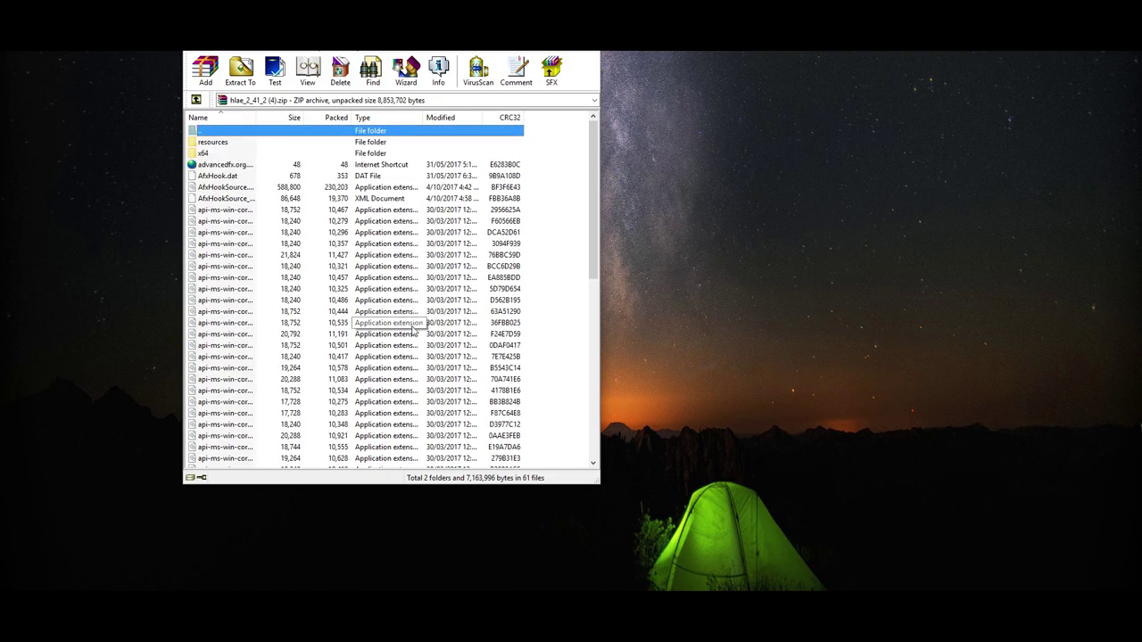
{"action": "left_click_drag", "start_coordinate": [593, 254], "coordinate": [593, 134]}
Step: Create a folder named HLAE in E:\CS Movie Making\CSGO MovieMaking\Apps and open it
{"action": "key", "text": "super+e"}
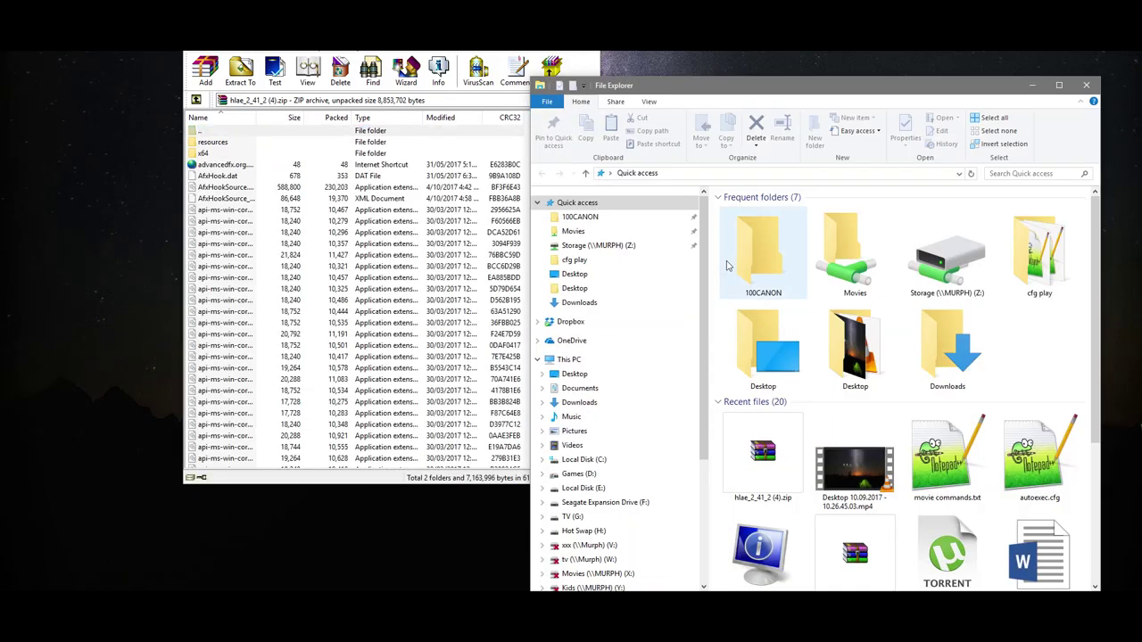
{"action": "left_click", "coordinate": [582, 488]}
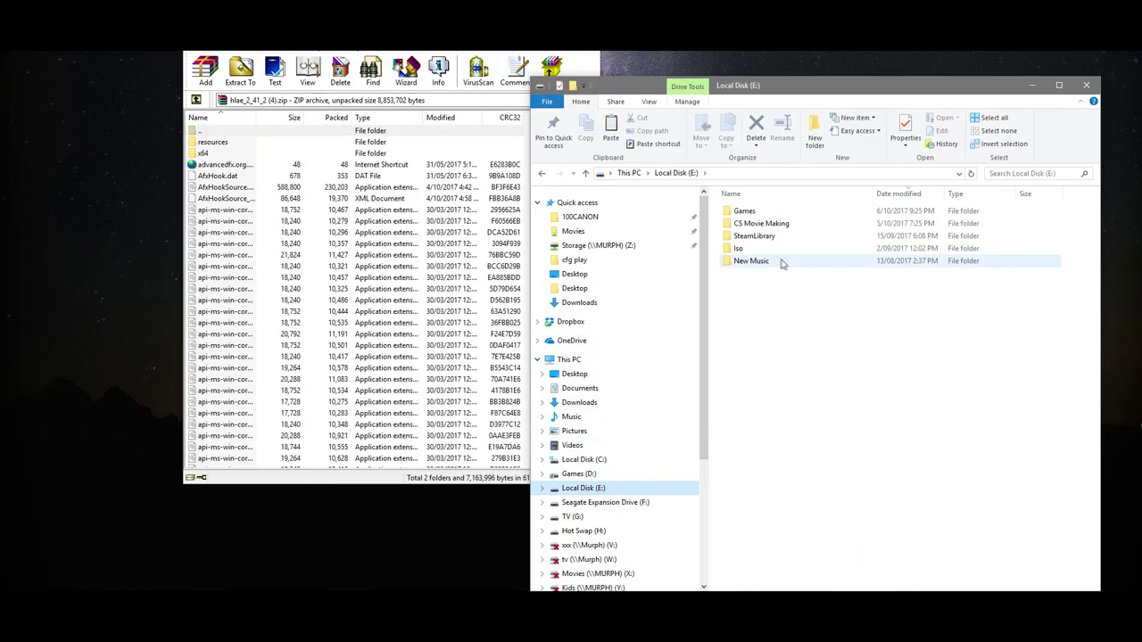
{"action": "double_click", "coordinate": [766, 223]}
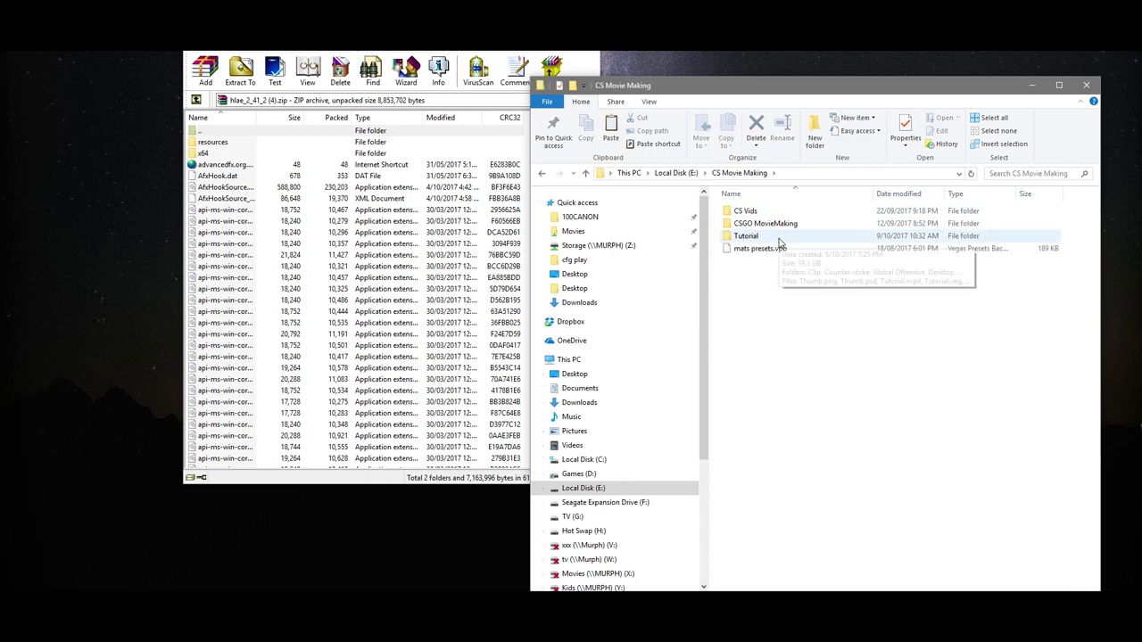
{"action": "double_click", "coordinate": [765, 223]}
{"action": "double_click", "coordinate": [761, 217]}
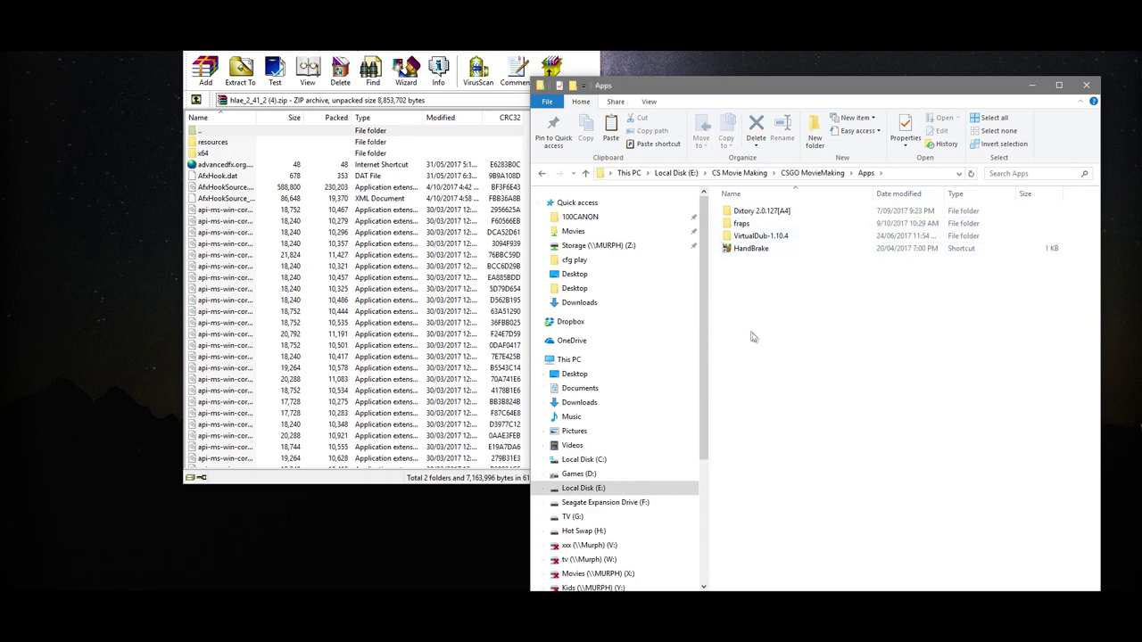
{"action": "right_click", "coordinate": [761, 326]}
{"action": "mouse_move", "coordinate": [800, 467]}
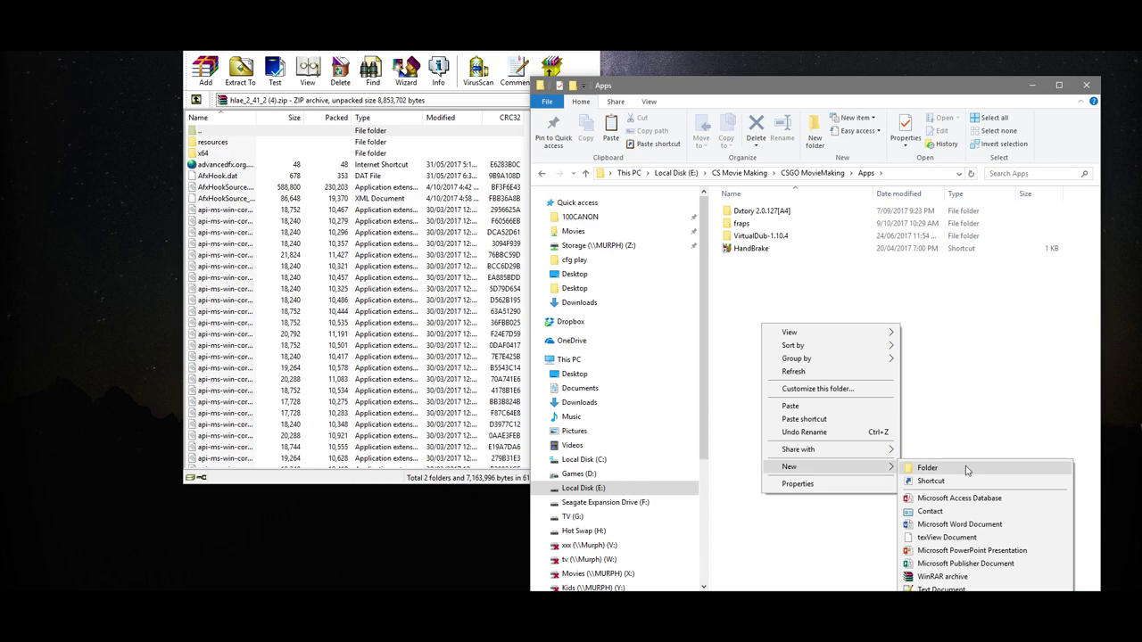
{"action": "left_click", "coordinate": [928, 468]}
{"action": "type", "text": "HLAE"}
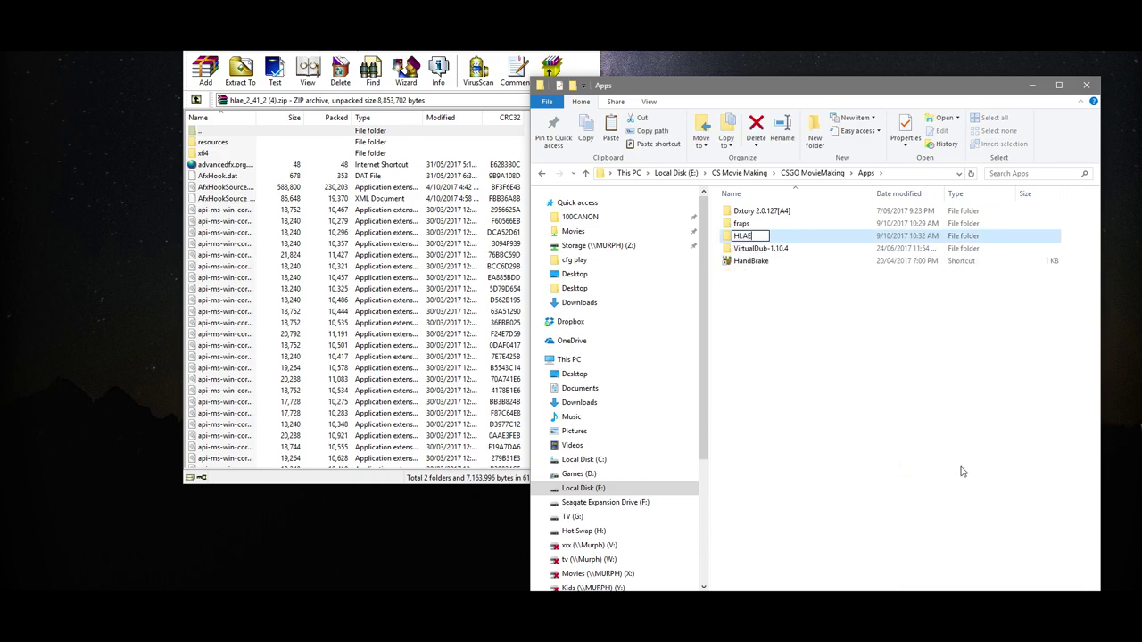
{"action": "key", "text": "Return"}
{"action": "key", "text": "Return"}
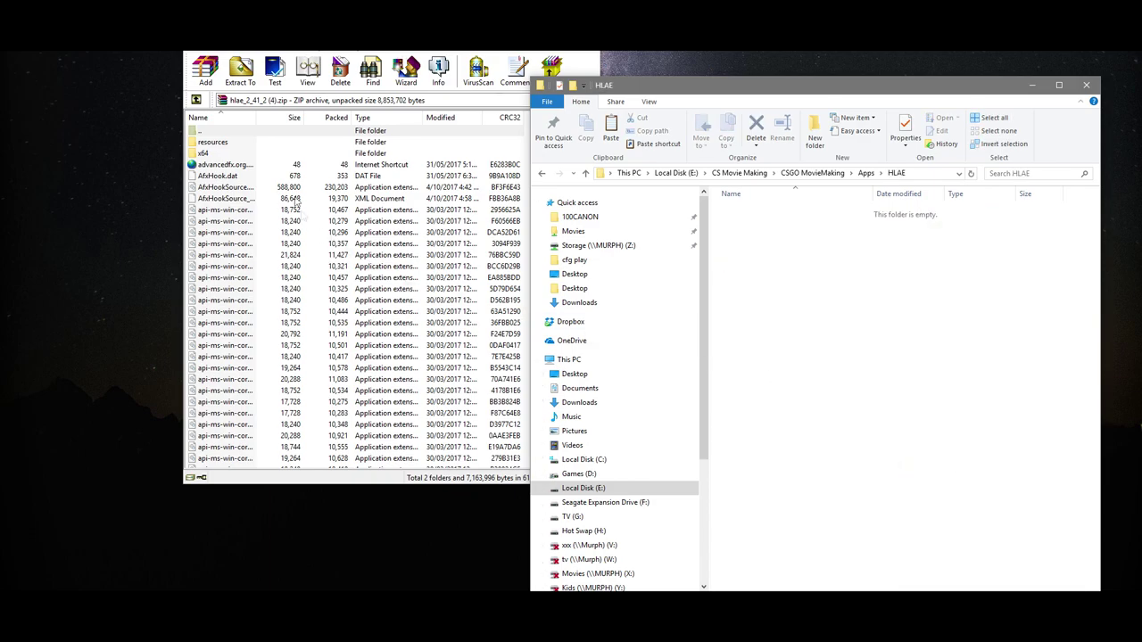
Step: Extract all folders and files from the HLAE archive into the empty HLAE folder and close the archive
{"action": "left_click", "coordinate": [230, 146]}
{"action": "scroll", "coordinate": [223, 303], "scroll_direction": "down", "scroll_amount": 10}
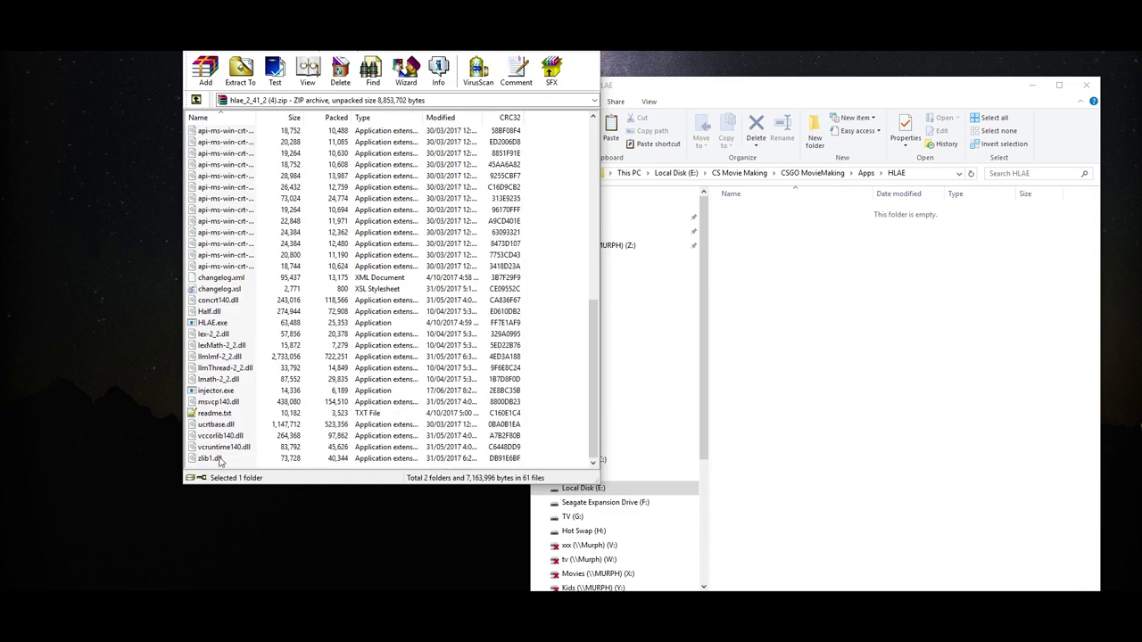
{"action": "left_click", "coordinate": [221, 459], "text": "shift"}
{"action": "left_click_drag", "start_coordinate": [221, 460], "coordinate": [831, 423]}
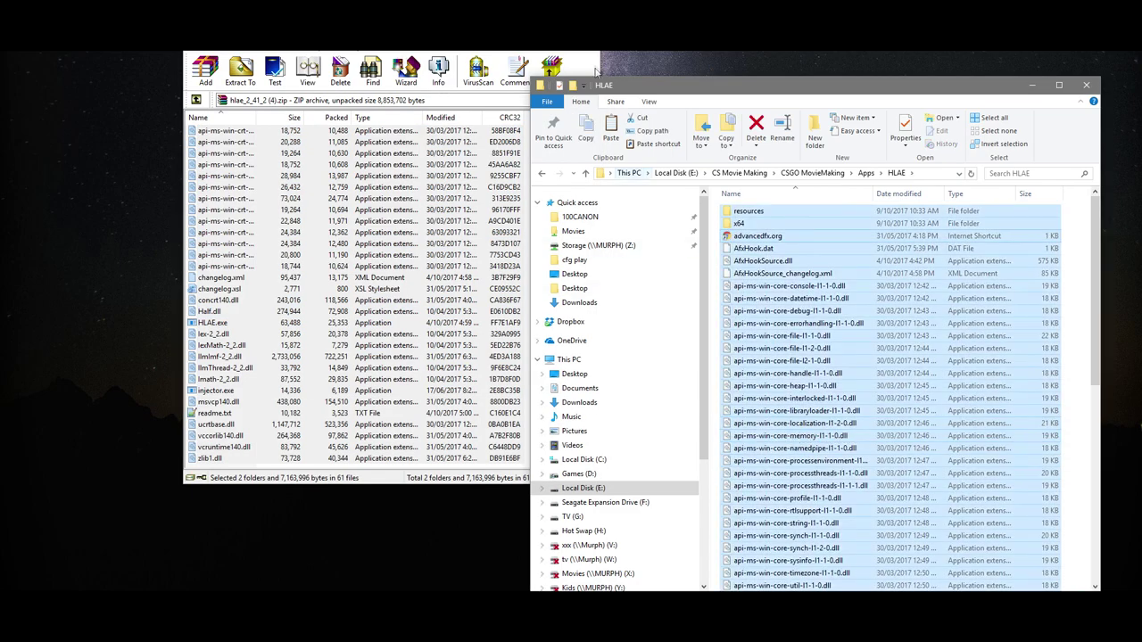
{"action": "left_click", "coordinate": [594, 56]}
Step: Launch HLAE.exe from the HLAE folder and allow it to check for updates automatically
{"action": "scroll", "coordinate": [789, 414], "scroll_direction": "down", "scroll_amount": 11}
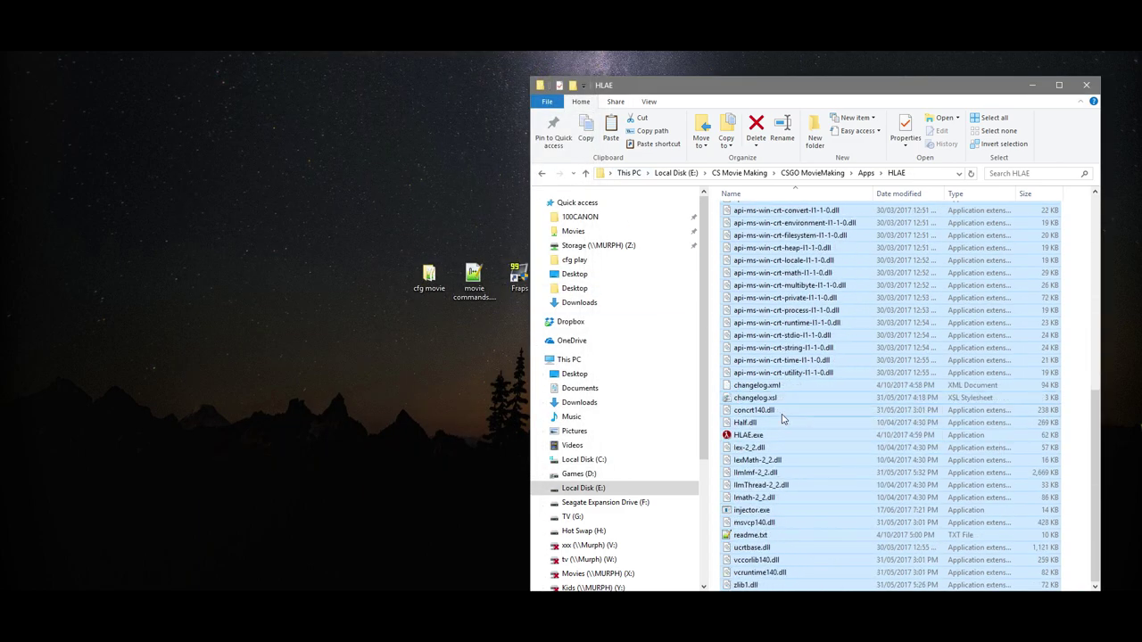
{"action": "left_click", "coordinate": [788, 413]}
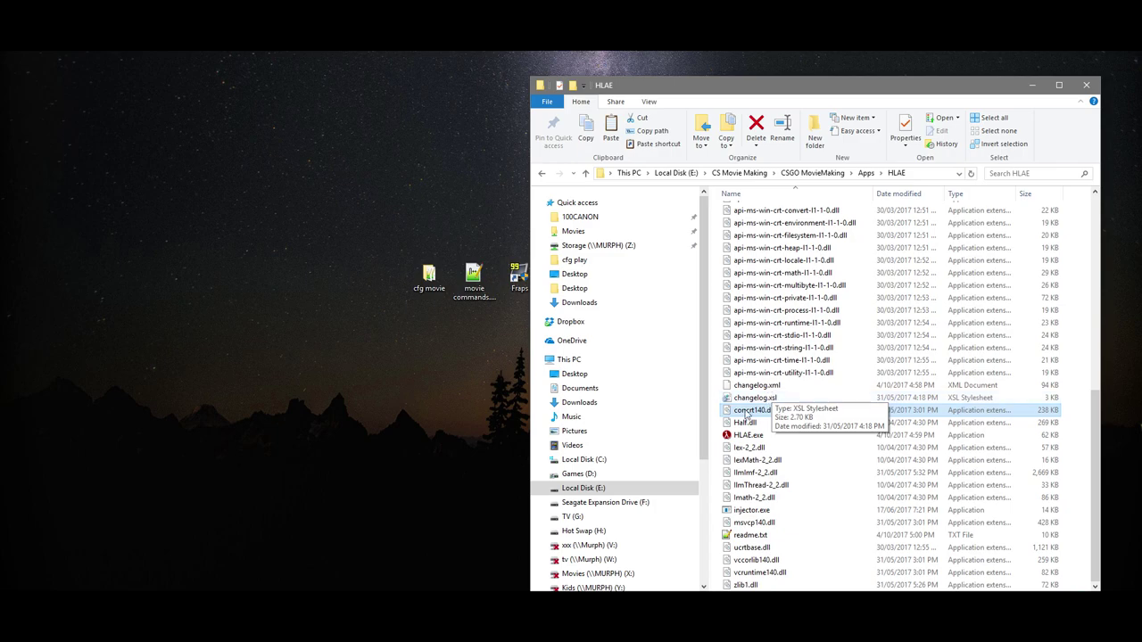
{"action": "double_click", "coordinate": [741, 435]}
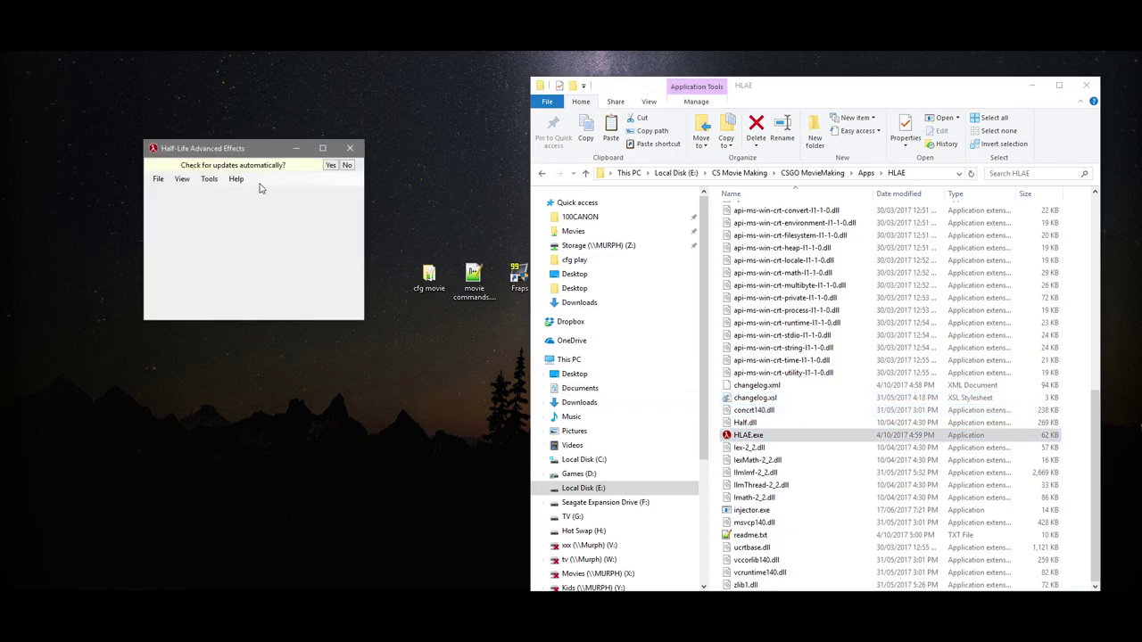
{"action": "left_click", "coordinate": [331, 168]}
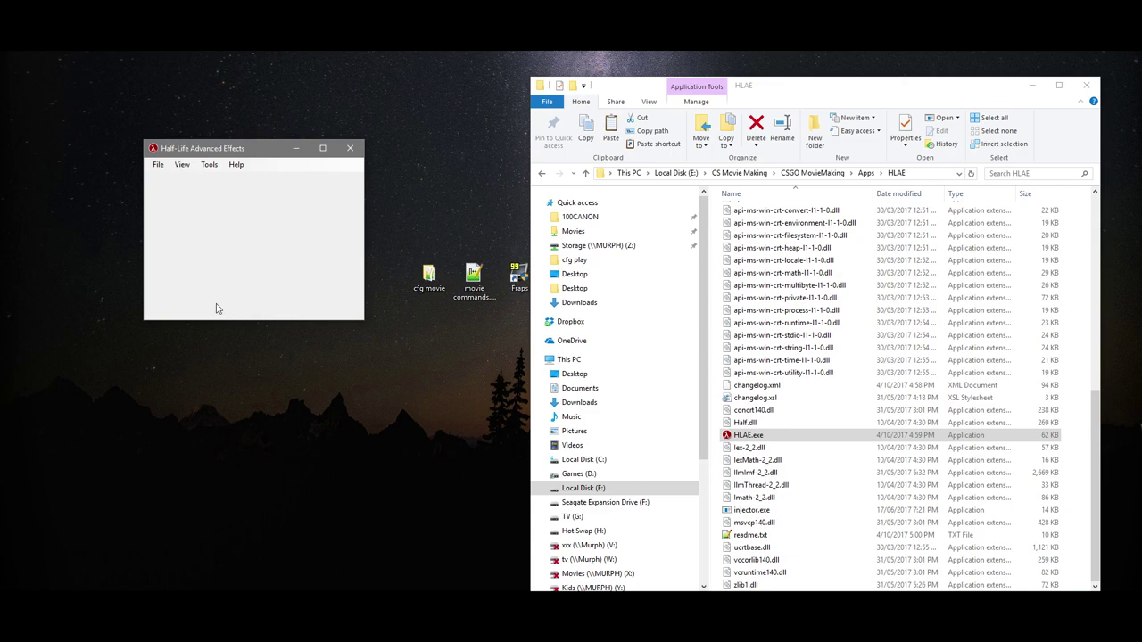
Step: Run an immediate update check in HLAE
{"action": "left_click", "coordinate": [212, 169]}
{"action": "mouse_move", "coordinate": [235, 165]}
{"action": "mouse_move", "coordinate": [276, 194]}
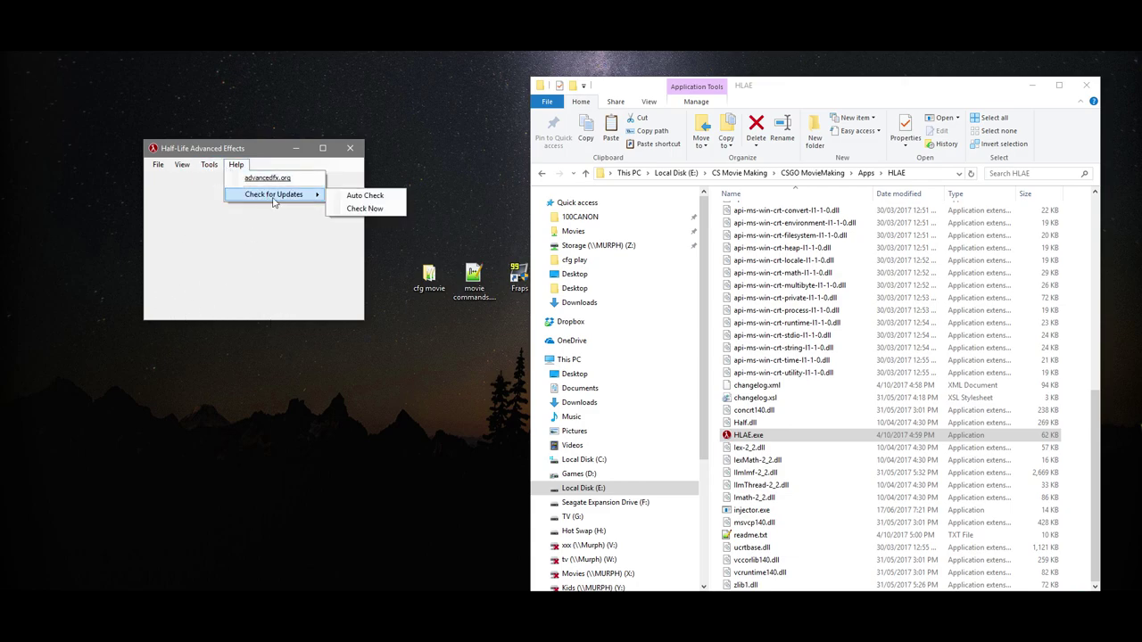
{"action": "left_click", "coordinate": [362, 209]}
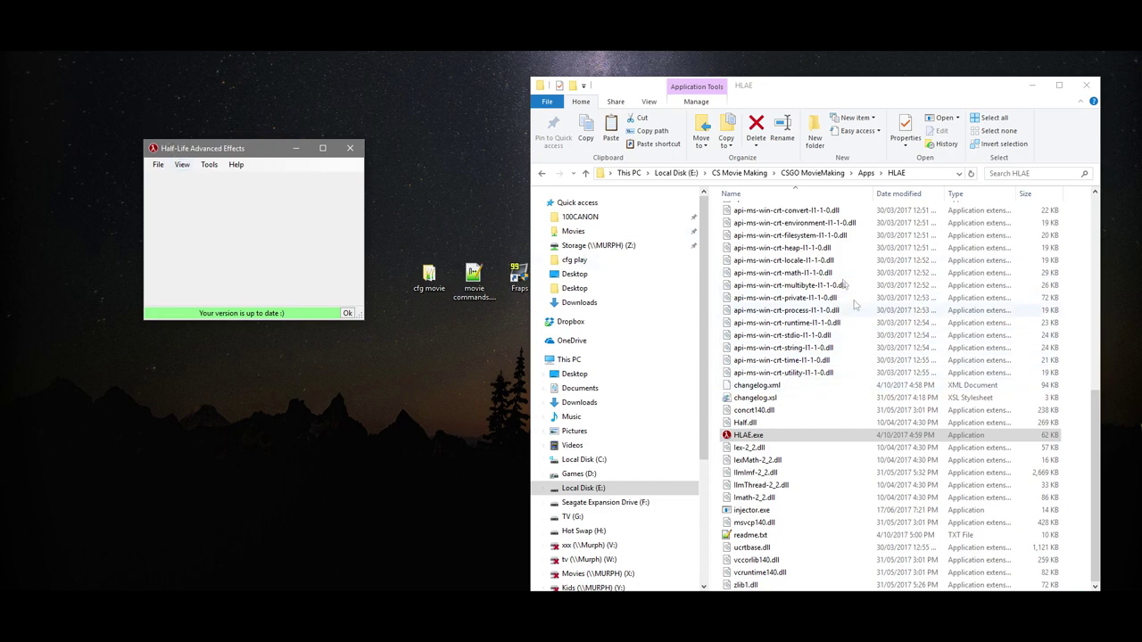
Step: Close the HLAE folder window, and enlarge and centre the Half-Life Advanced Effects window on the desktop
{"action": "scroll", "coordinate": [847, 401], "scroll_direction": "up", "scroll_amount": 12}
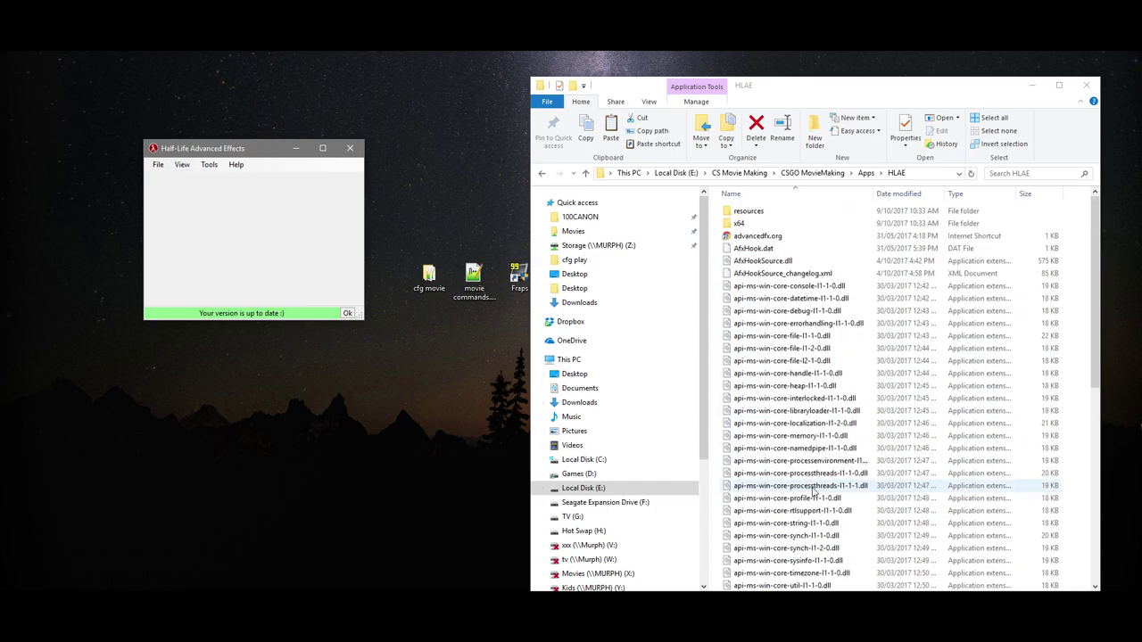
{"action": "scroll", "coordinate": [819, 505], "scroll_direction": "down", "scroll_amount": 12}
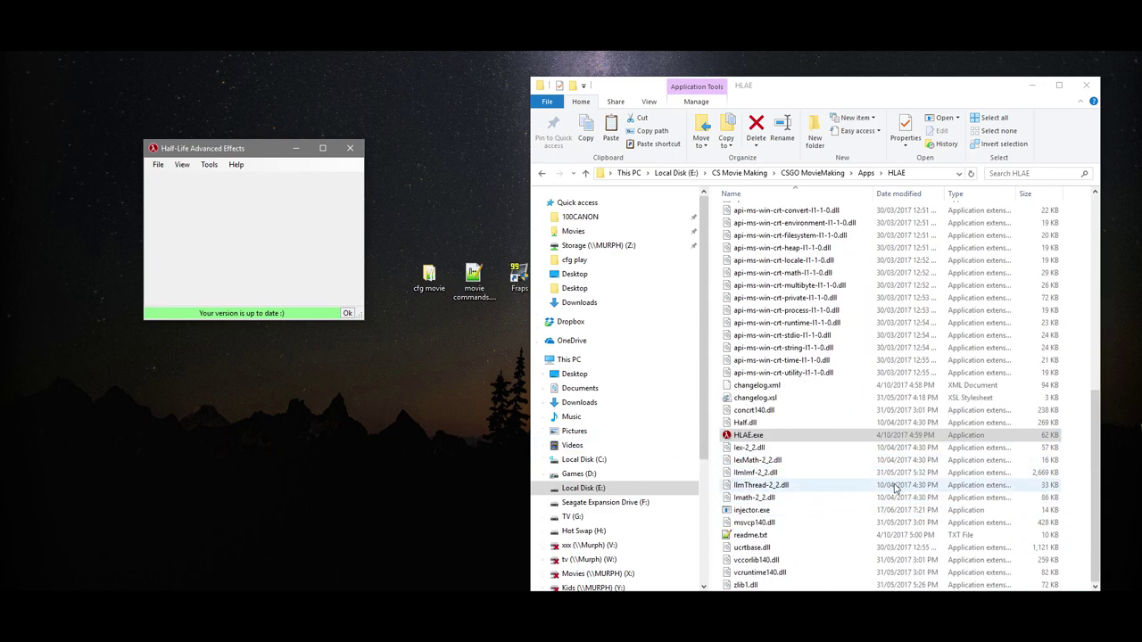
{"action": "left_click", "coordinate": [1086, 85]}
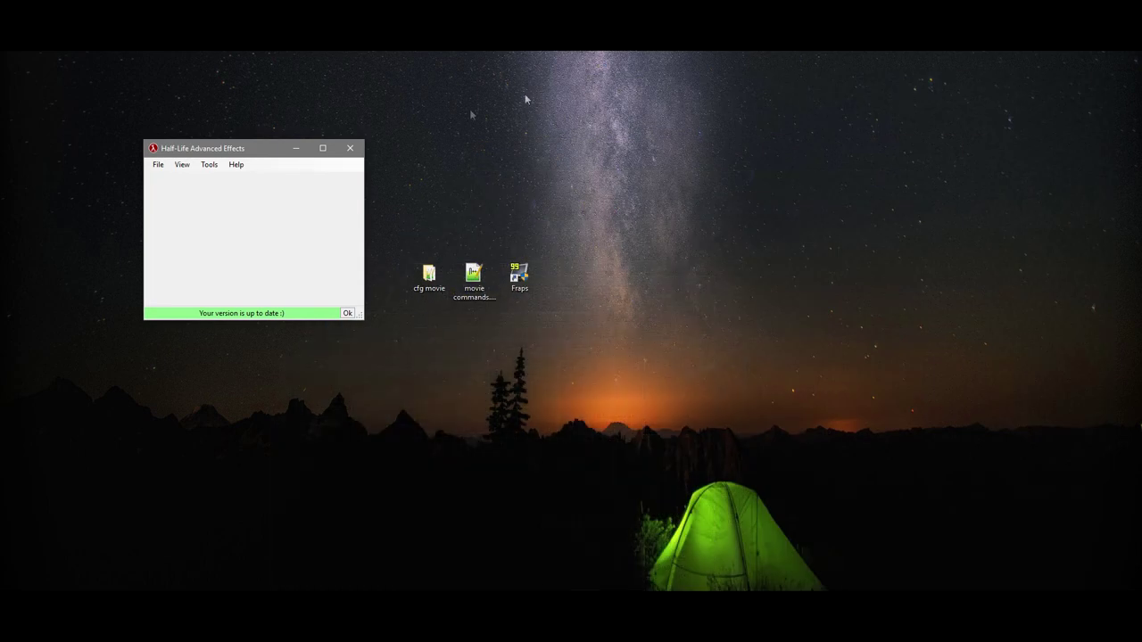
{"action": "left_click_drag", "start_coordinate": [203, 153], "coordinate": [456, 102]}
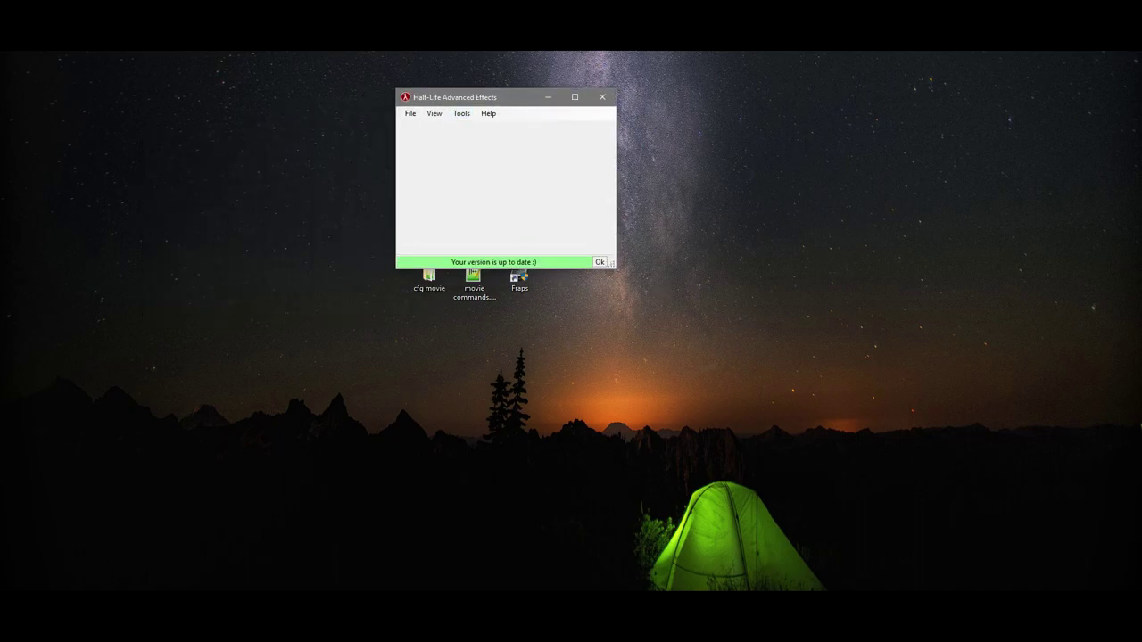
{"action": "left_click_drag", "start_coordinate": [615, 267], "coordinate": [789, 374]}
{"action": "left_click_drag", "start_coordinate": [581, 103], "coordinate": [576, 166]}
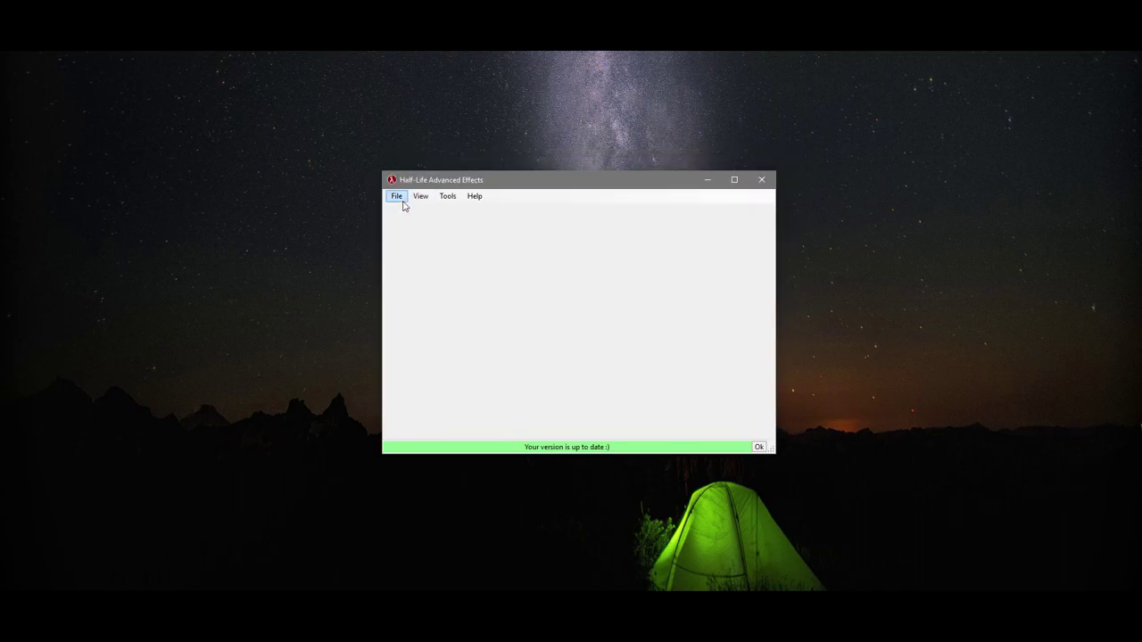
Step: Open HLAE's CS:GO launch settings and select csgo.exe from D:\Steam\steamapps\Common\Counter-Strike Global Offensive as the game executable
{"action": "left_click", "coordinate": [399, 198]}
{"action": "left_click", "coordinate": [427, 214]}
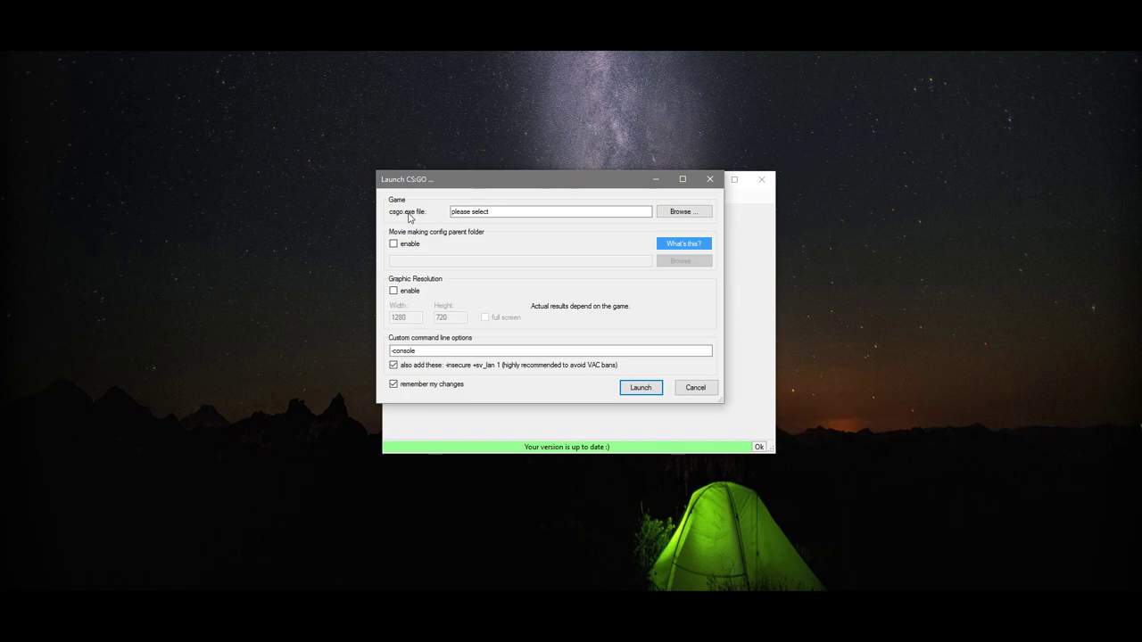
{"action": "left_click", "coordinate": [678, 209]}
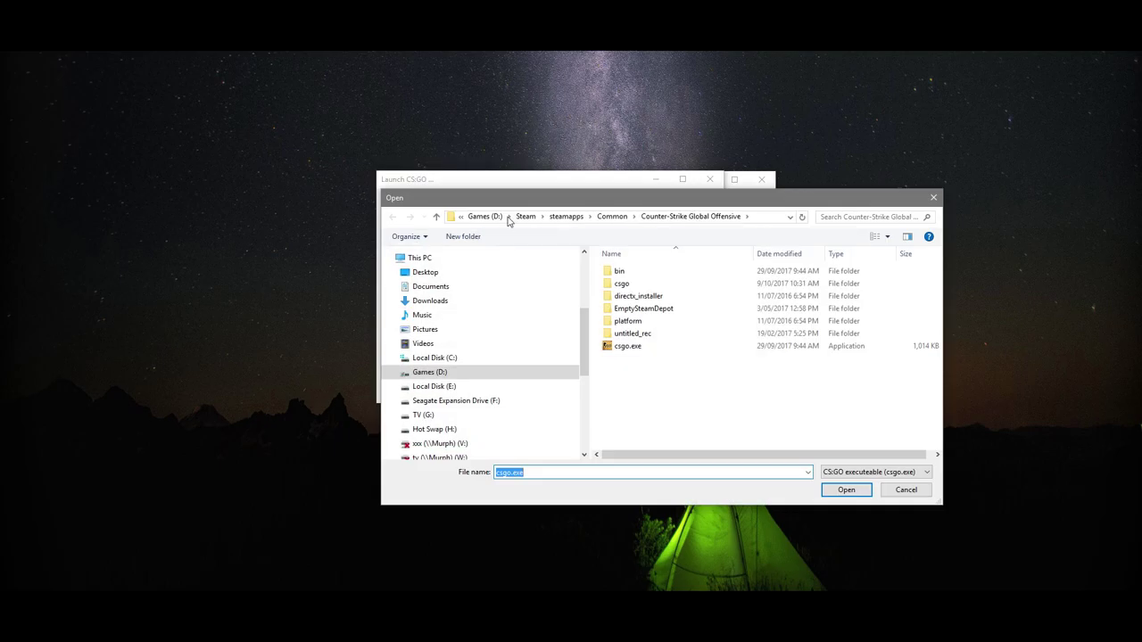
{"action": "double_click", "coordinate": [765, 286]}
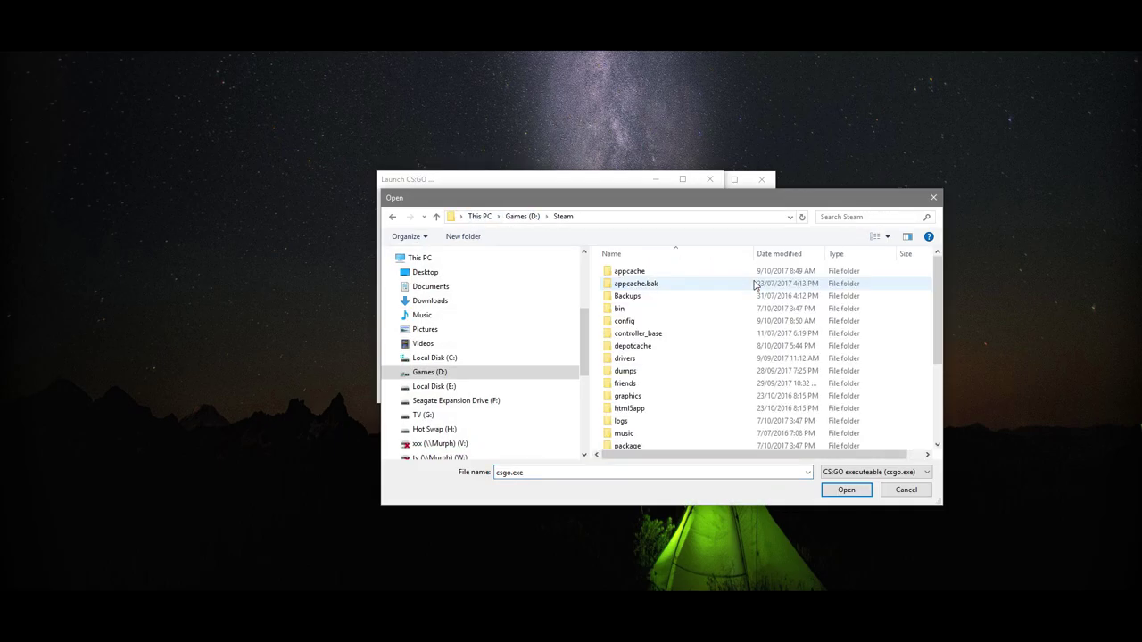
{"action": "scroll", "coordinate": [650, 408], "scroll_direction": "down", "scroll_amount": 3}
{"action": "double_click", "coordinate": [650, 408]}
{"action": "double_click", "coordinate": [645, 271]}
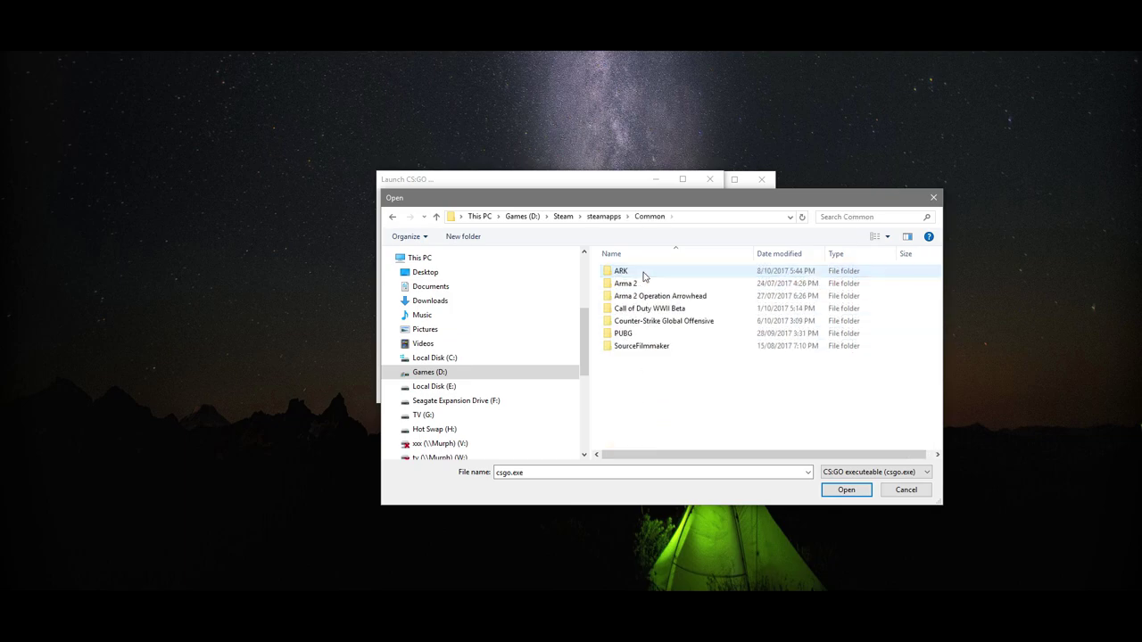
{"action": "double_click", "coordinate": [656, 323]}
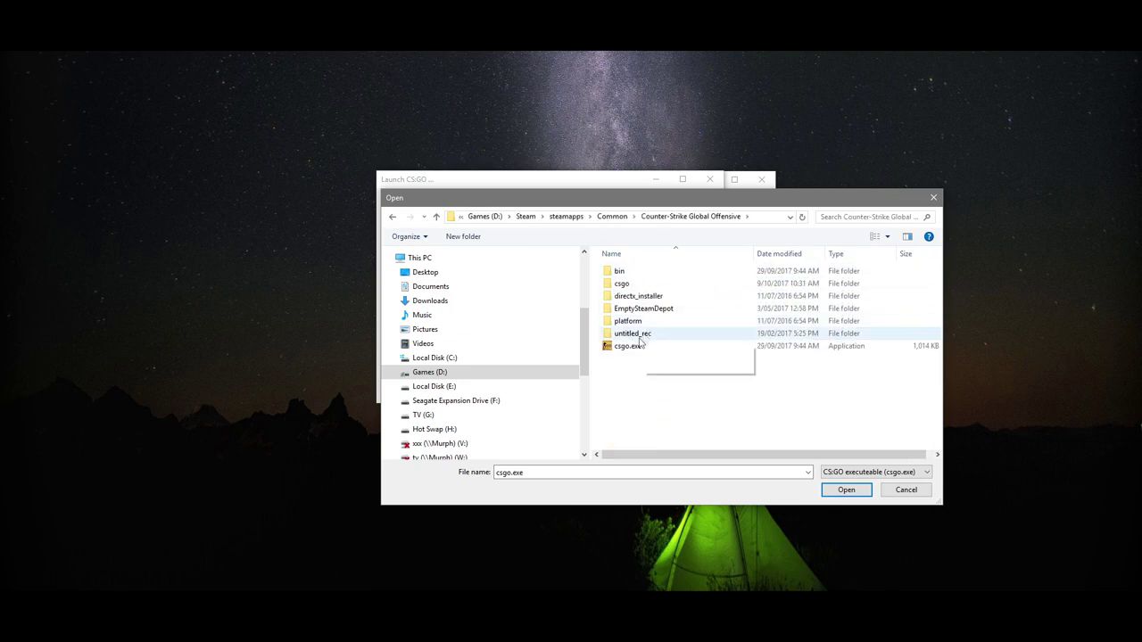
{"action": "left_click", "coordinate": [627, 348]}
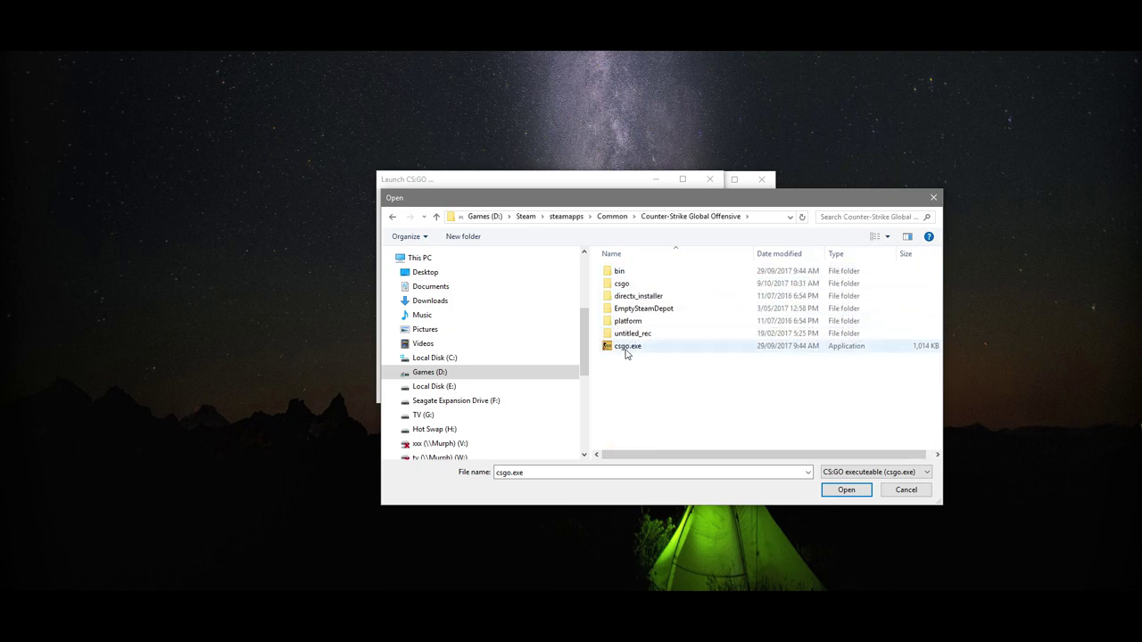
{"action": "left_click", "coordinate": [843, 490]}
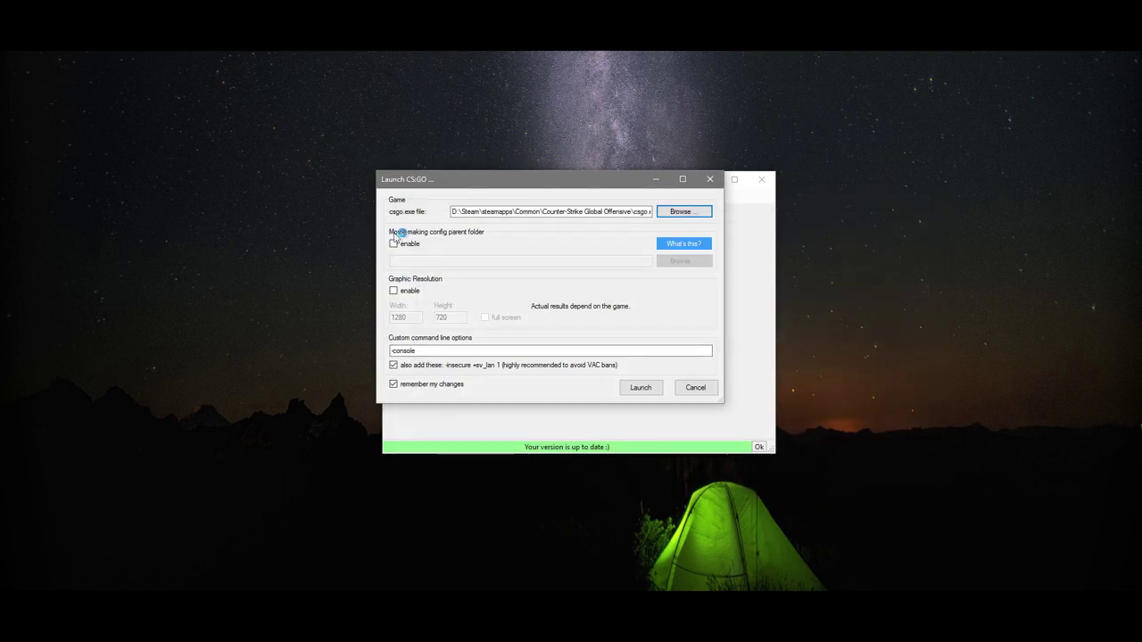
Step: Enable the movie making config parent folder and choose the inner cfg folder under E:\CS Movie Making\CSGO MovieMaking\CFG's
{"action": "left_click", "coordinate": [393, 244]}
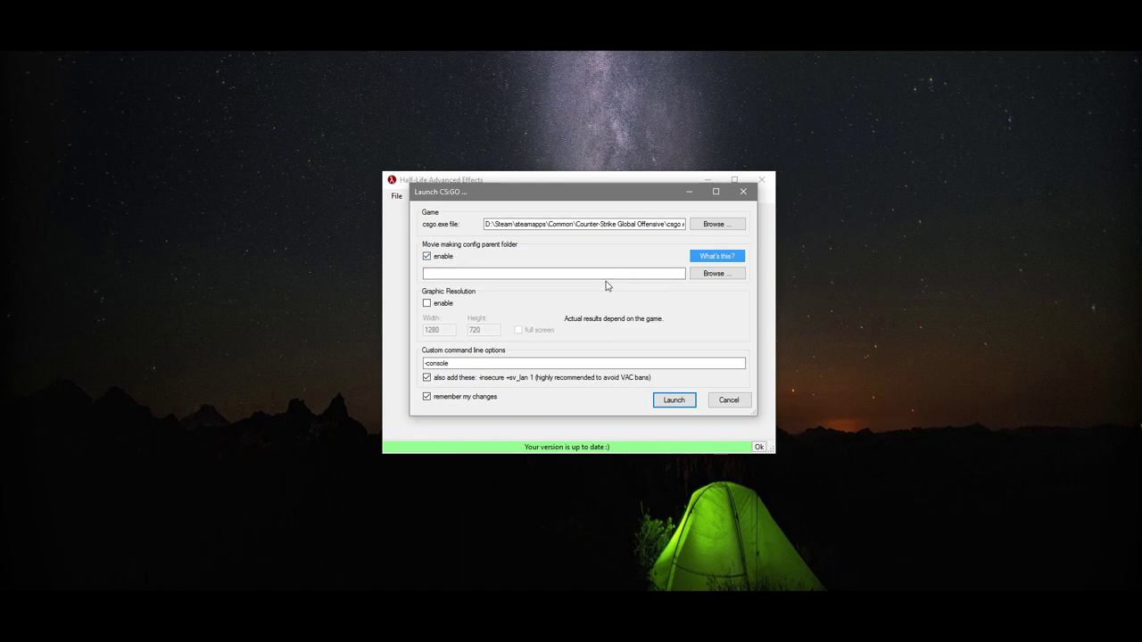
{"action": "left_click_drag", "start_coordinate": [534, 184], "coordinate": [532, 180]}
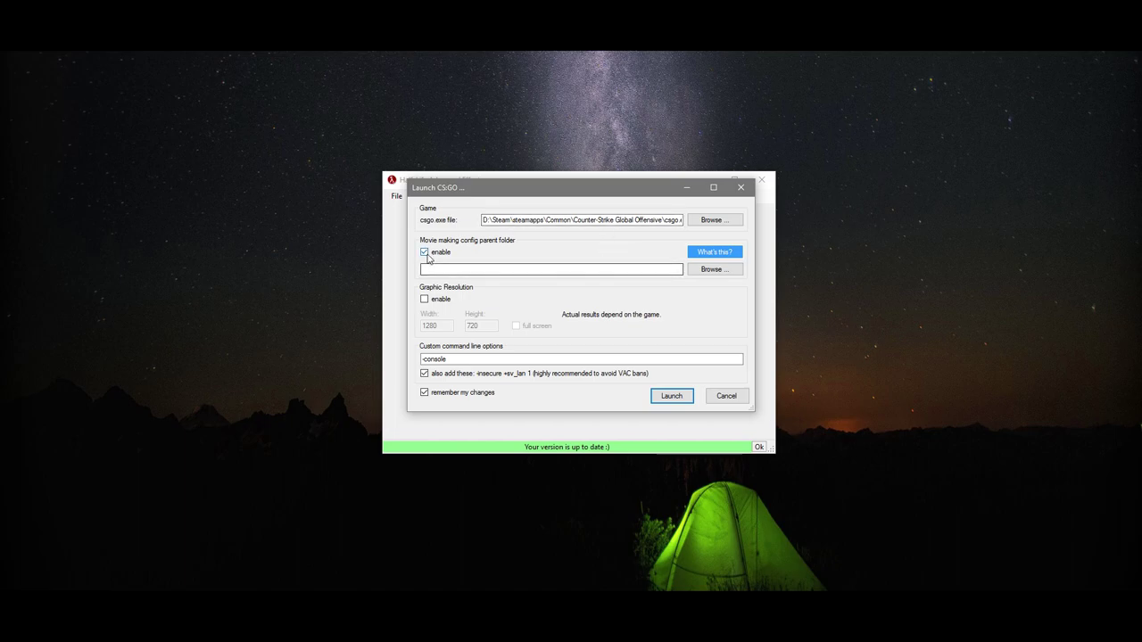
{"action": "left_click", "coordinate": [713, 269]}
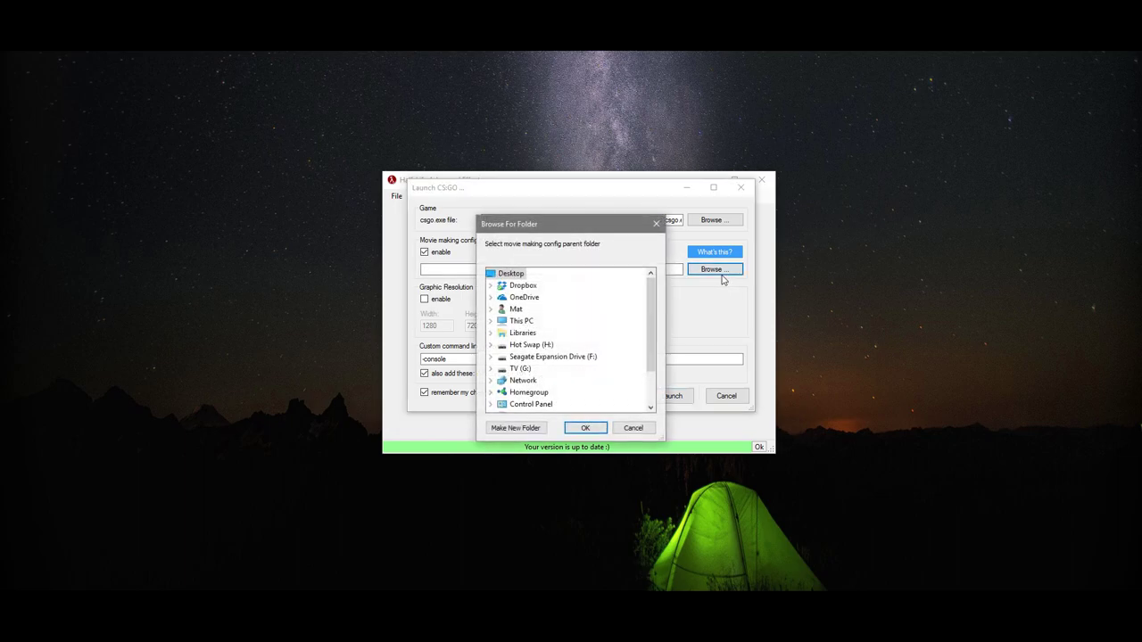
{"action": "left_click", "coordinate": [491, 321]}
{"action": "scroll", "coordinate": [535, 348], "scroll_direction": "down", "scroll_amount": 2}
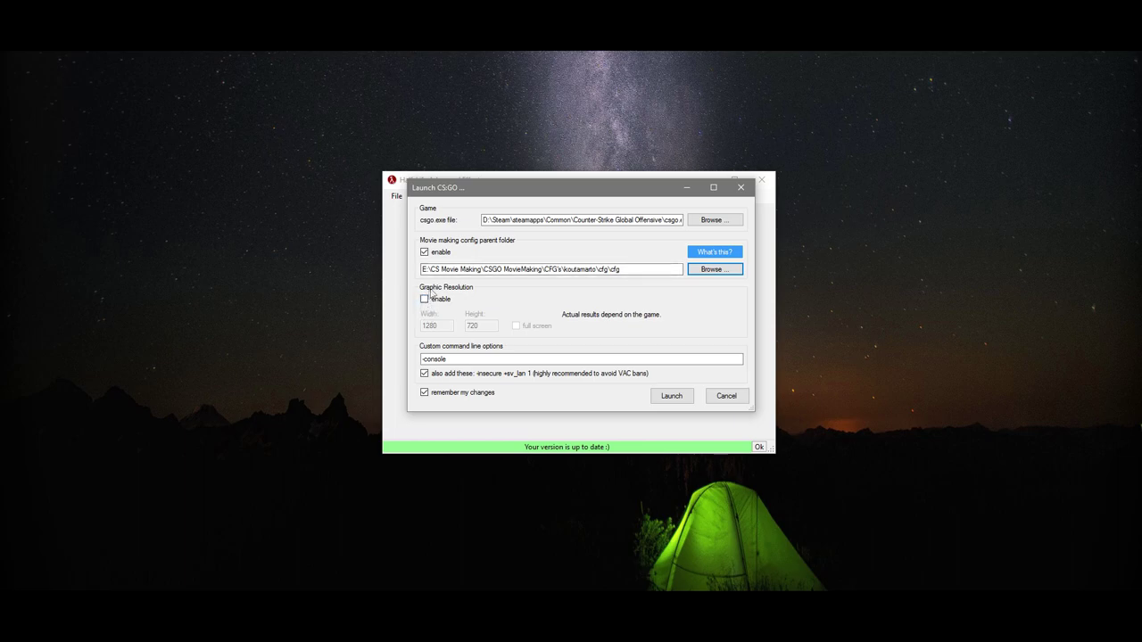
Step: Enable the custom graphic resolution and set it to 1920 wide by 1080 high
{"action": "left_click", "coordinate": [424, 301]}
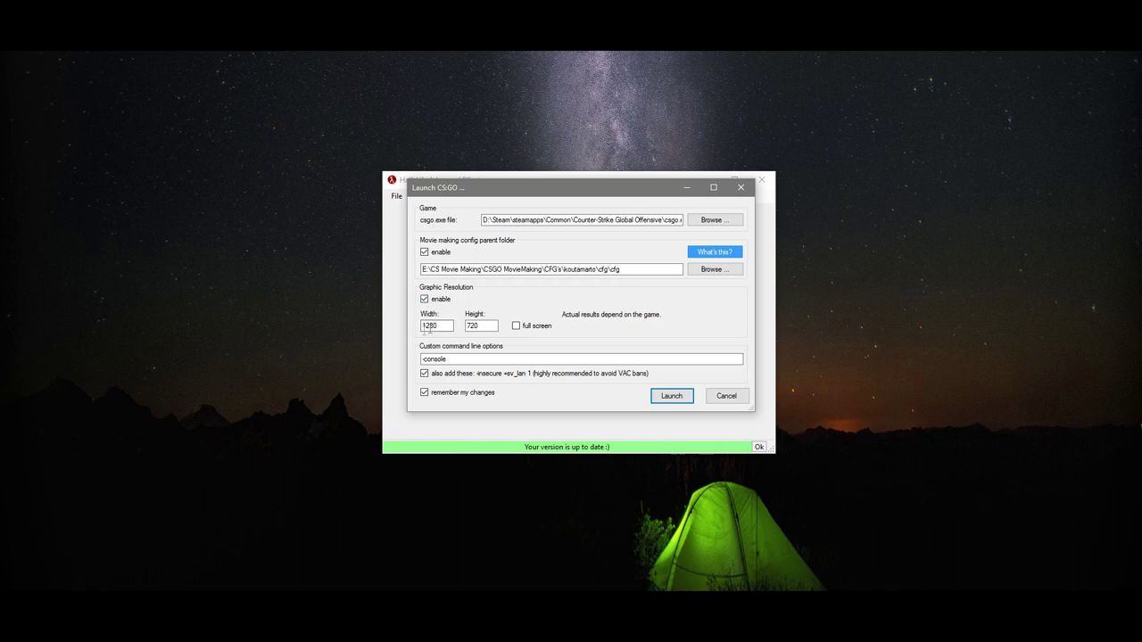
{"action": "double_click", "coordinate": [437, 325]}
{"action": "double_click", "coordinate": [479, 326]}
{"action": "double_click", "coordinate": [437, 326]}
{"action": "type", "text": "19"}
{"action": "type", "text": "1080"}
Step: Review the launch options, keeping -console, the added -insecure +sv_lan 1 parameters and remember my changes enabled
{"action": "left_click_drag", "start_coordinate": [521, 356], "coordinate": [411, 363]}
{"action": "left_click", "coordinate": [434, 359]}
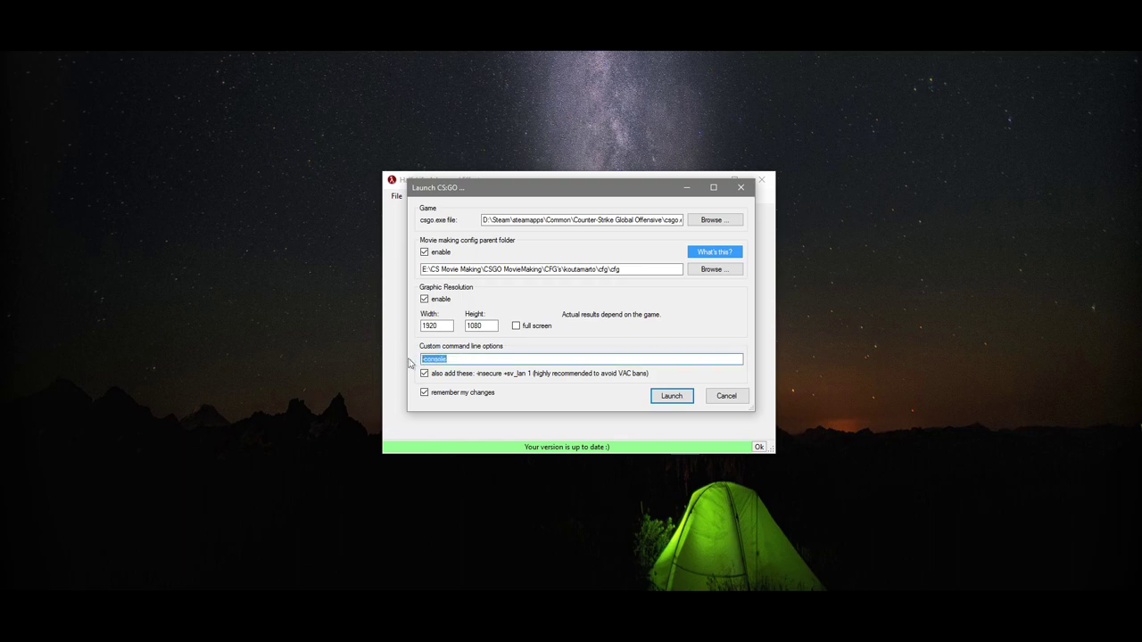
{"action": "left_click", "coordinate": [425, 375]}
{"action": "left_click", "coordinate": [611, 369]}
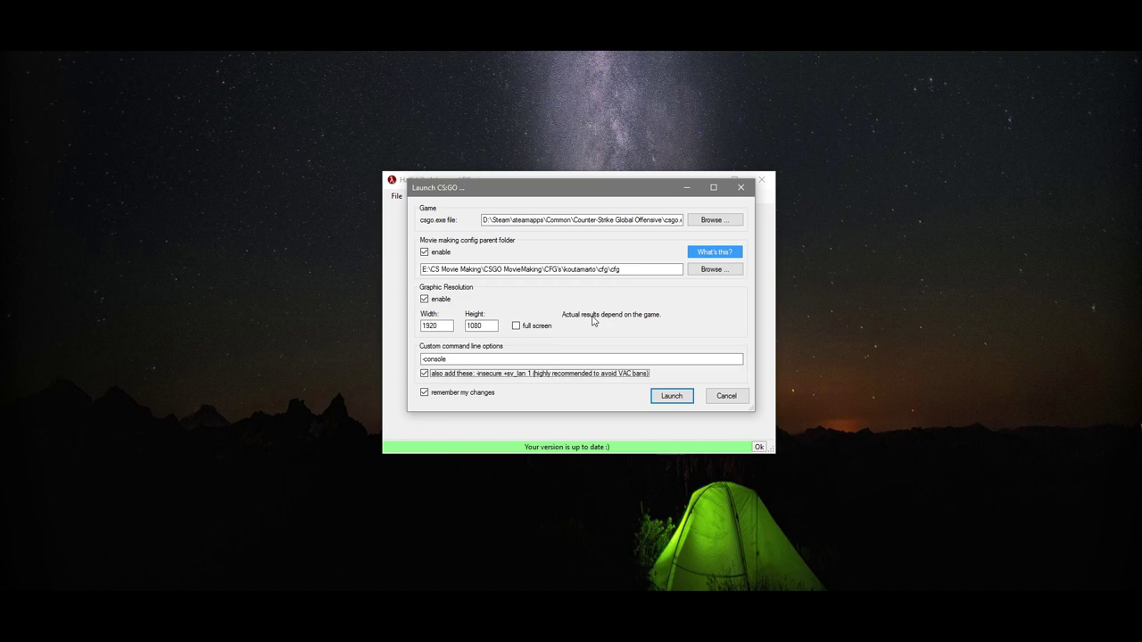
{"action": "left_click", "coordinate": [434, 396]}
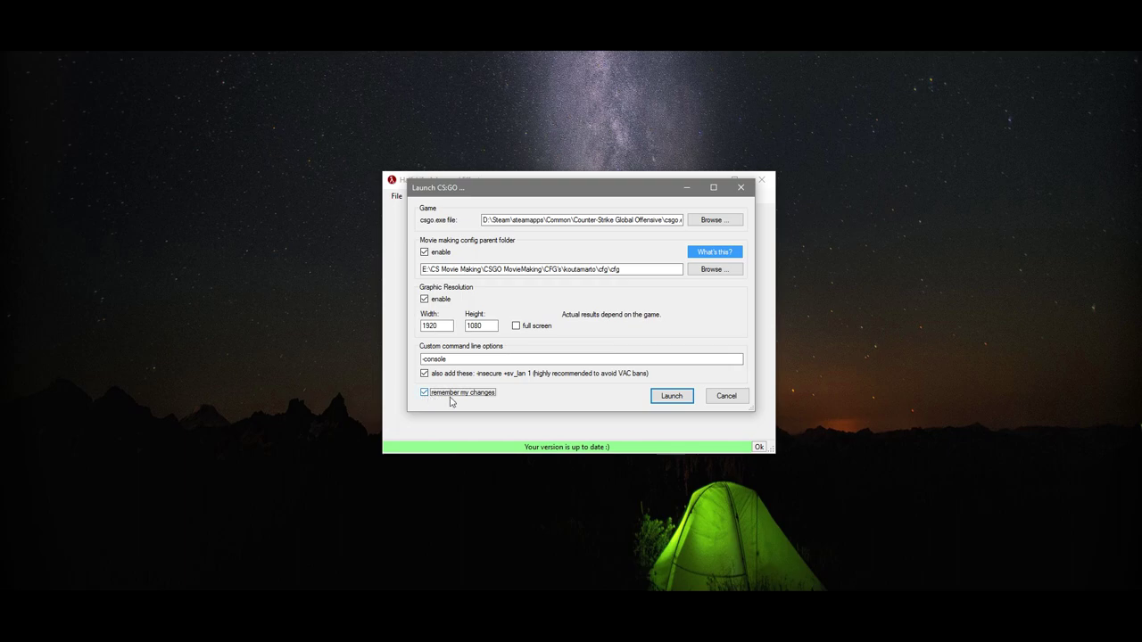
Step: Switch to Chrome and look through the HLTV results to find the FaZe vs NiP match page offering a GOTV demo
{"action": "mouse_move", "coordinate": [78, 616]}
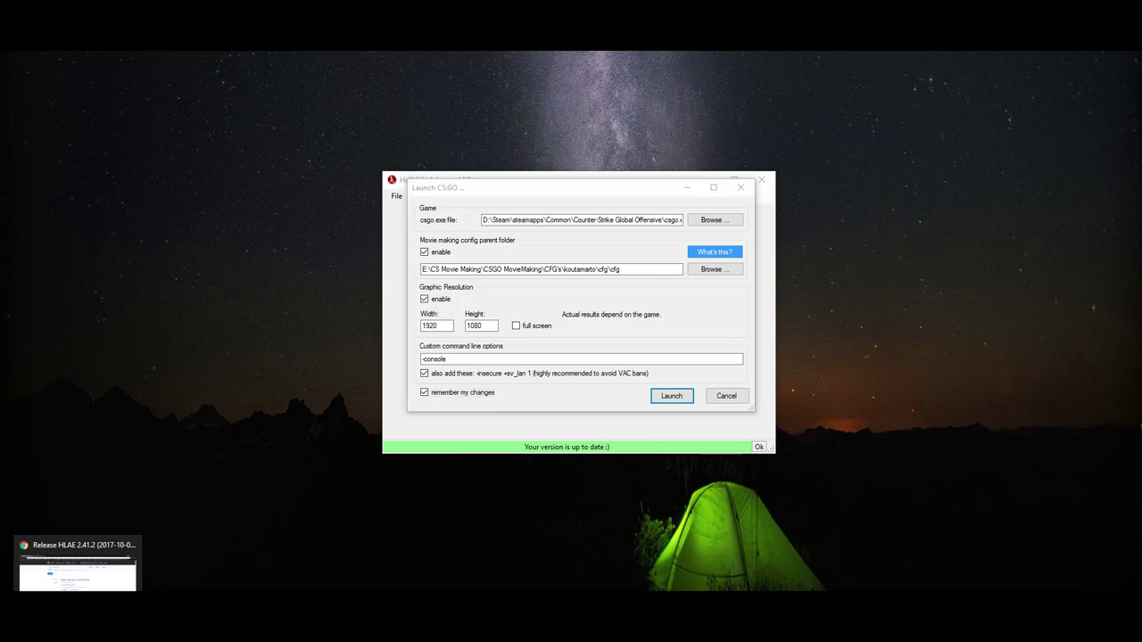
{"action": "left_click", "coordinate": [78, 571]}
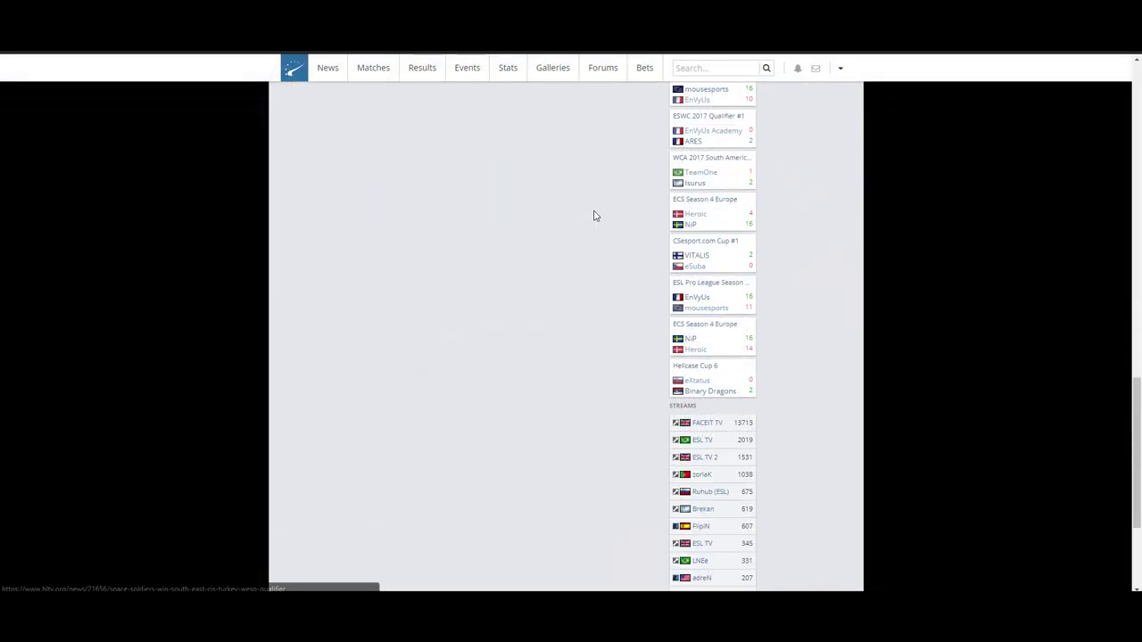
{"action": "scroll", "coordinate": [595, 218], "scroll_direction": "up", "scroll_amount": 7}
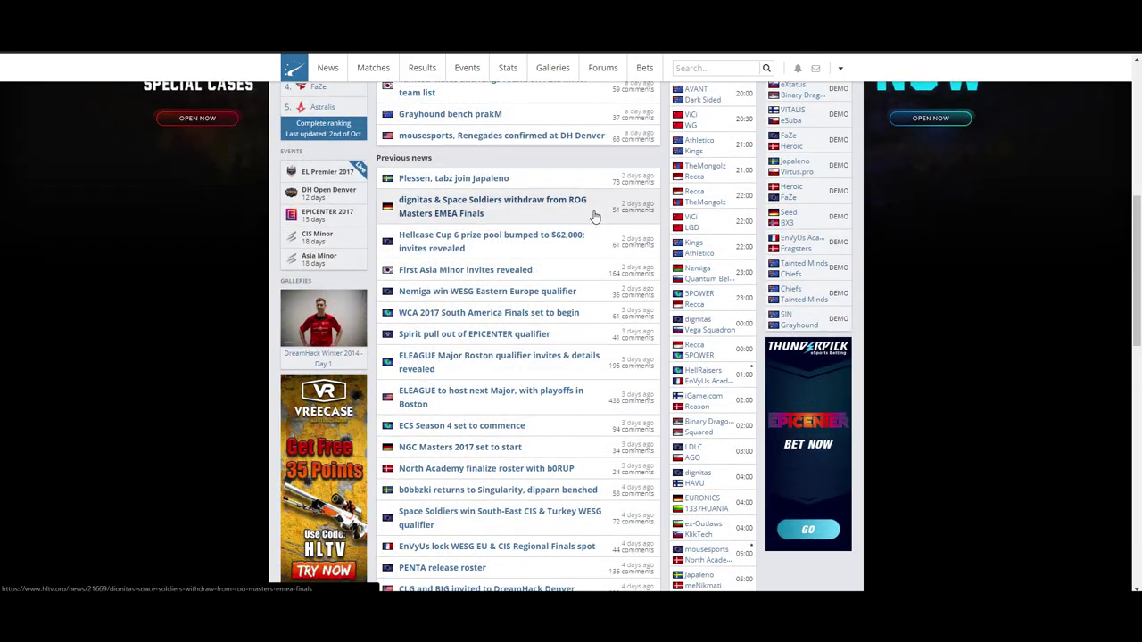
{"action": "scroll", "coordinate": [595, 218], "scroll_direction": "down", "scroll_amount": 4}
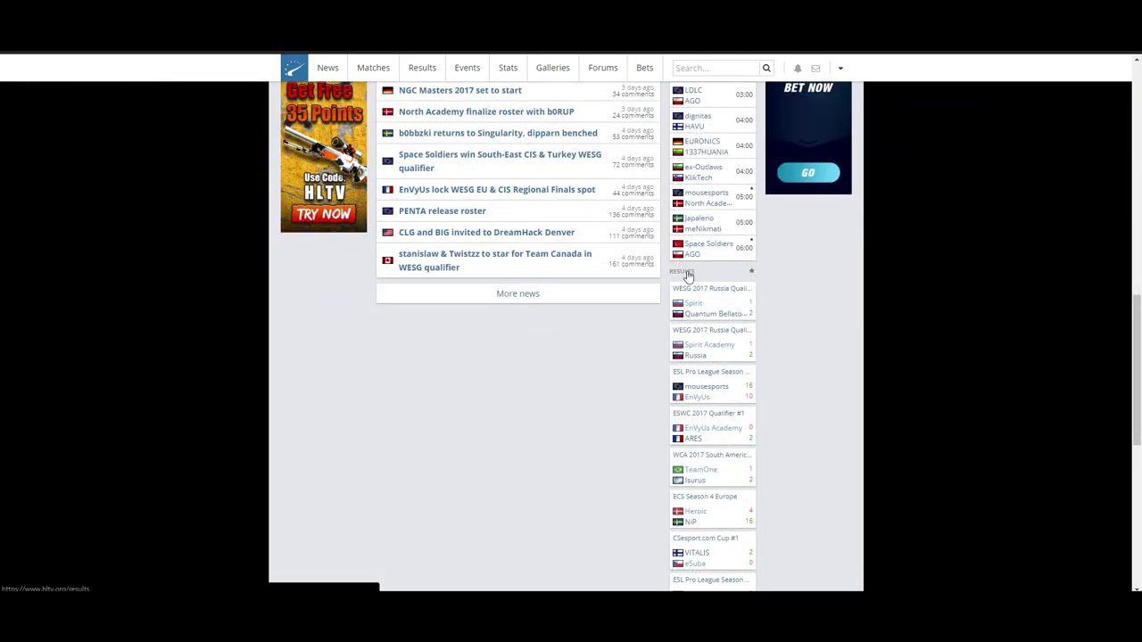
{"action": "scroll", "coordinate": [688, 277], "scroll_direction": "up", "scroll_amount": 8}
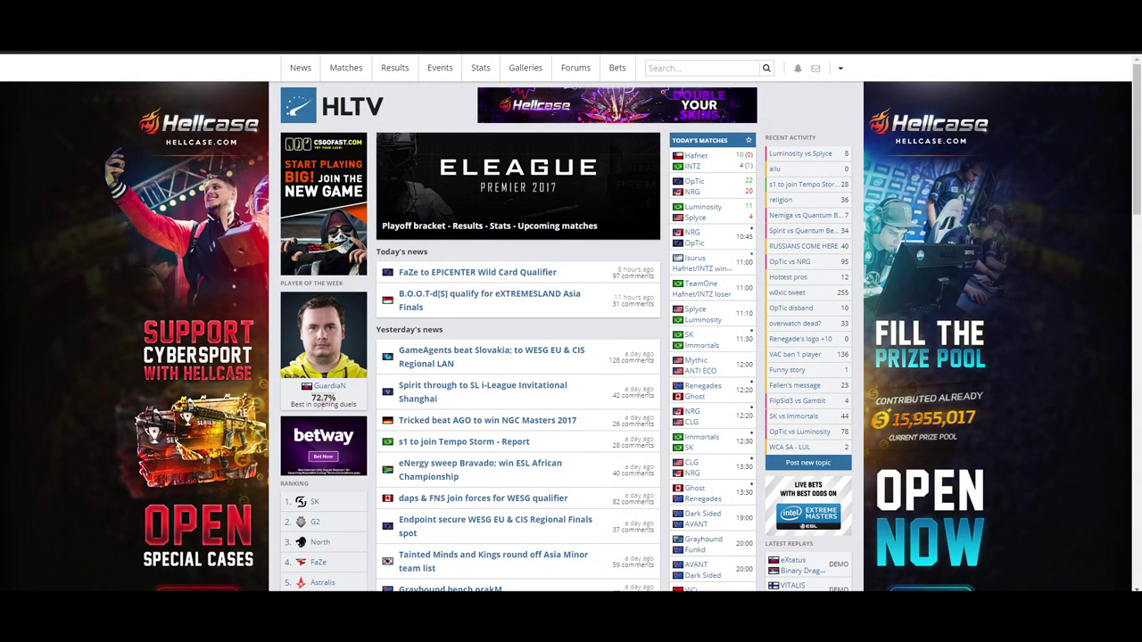
{"action": "scroll", "coordinate": [696, 286], "scroll_direction": "down", "scroll_amount": 8}
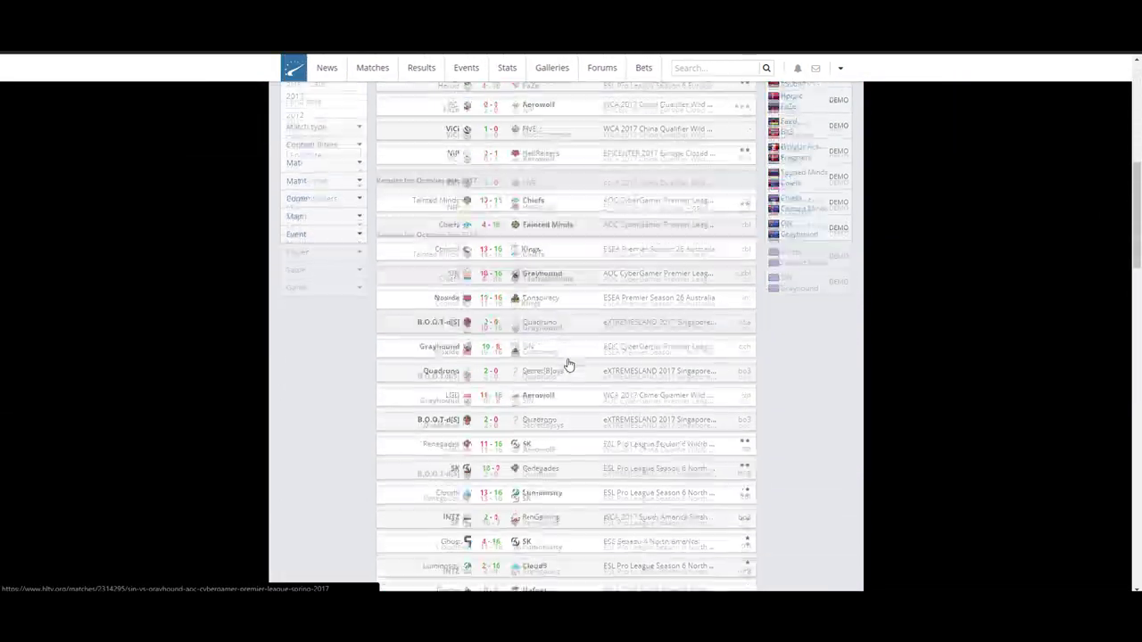
{"action": "scroll", "coordinate": [569, 366], "scroll_direction": "down", "scroll_amount": 5}
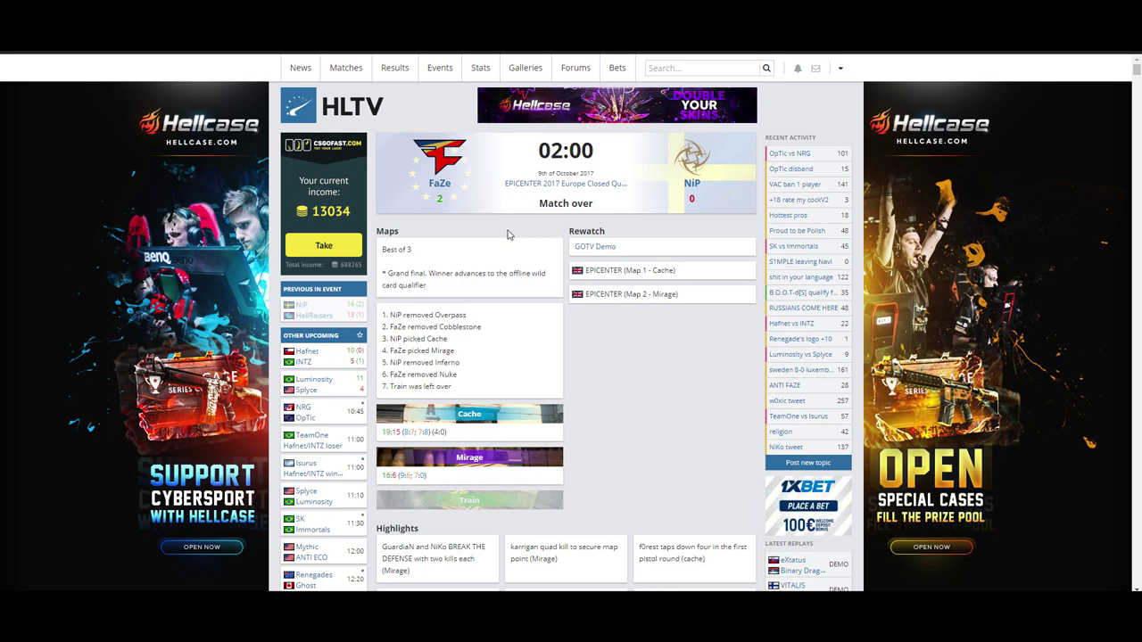
Step: Switch to File Explorer, view the Demos to Edit folder inside Counter-Strike Global Offensive\csgo, and minimize the window
{"action": "key", "text": "alt+Tab"}
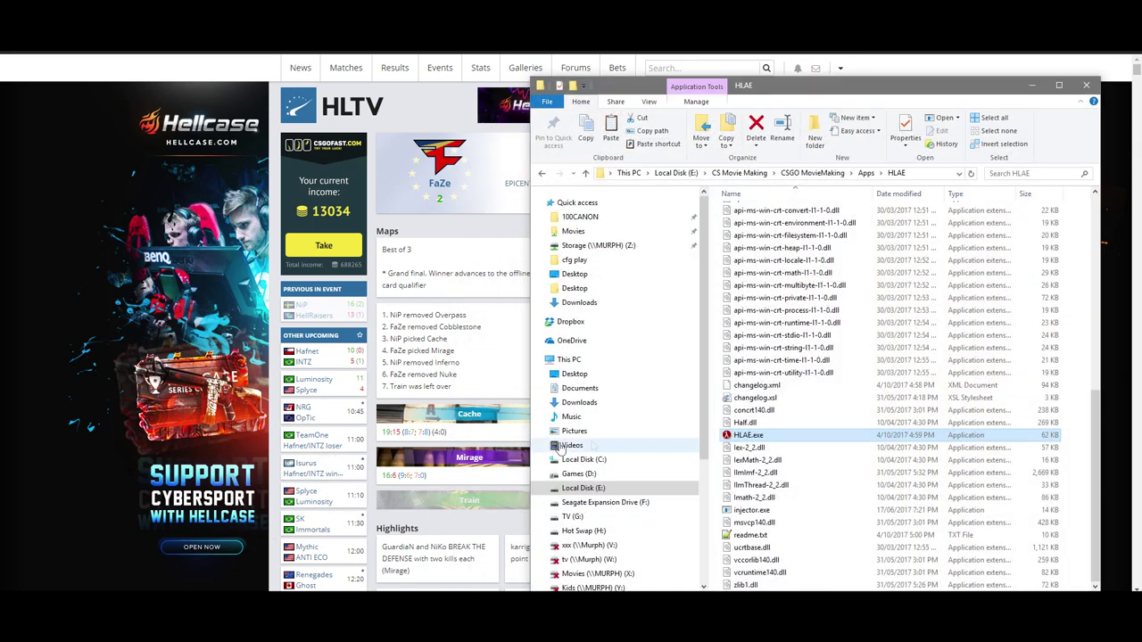
{"action": "left_click", "coordinate": [593, 475]}
{"action": "left_click", "coordinate": [578, 259]}
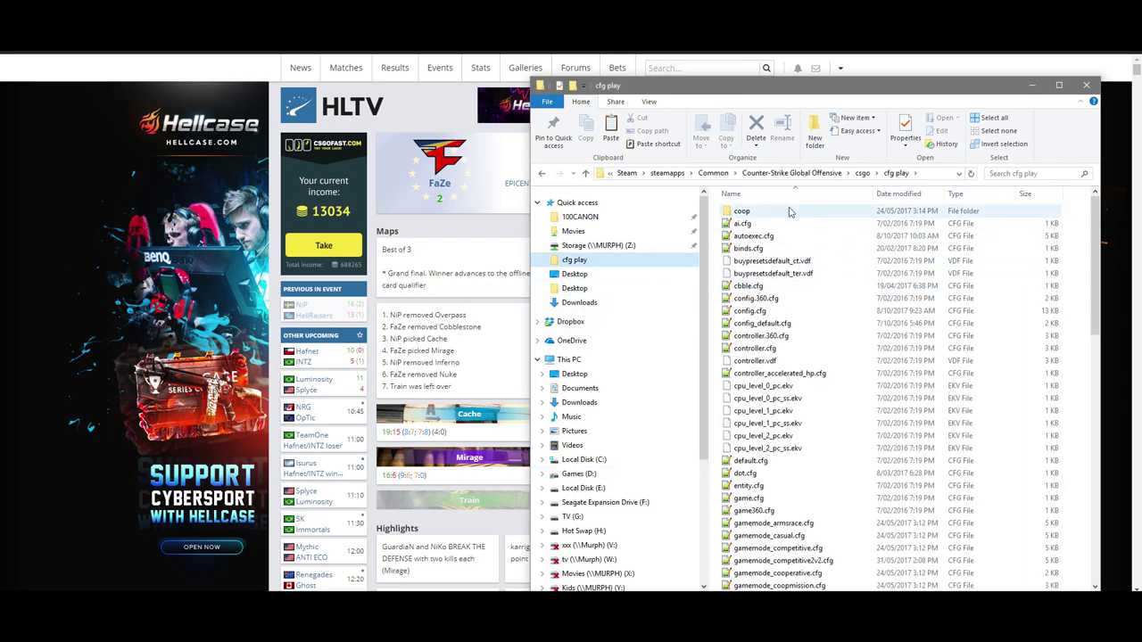
{"action": "left_click", "coordinate": [838, 173]}
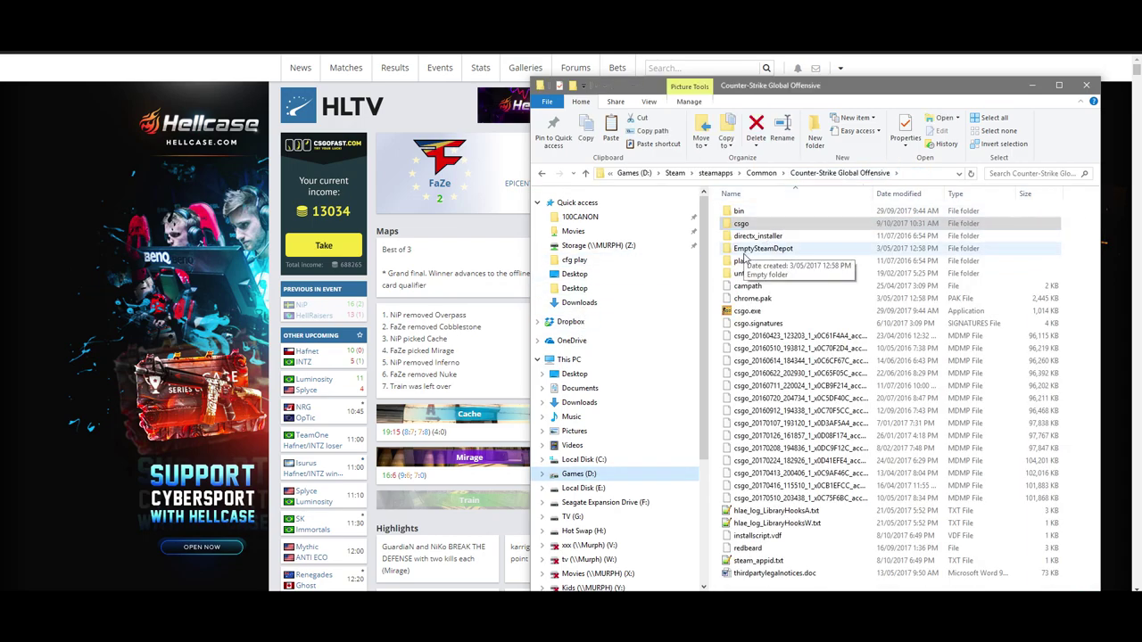
{"action": "double_click", "coordinate": [745, 224]}
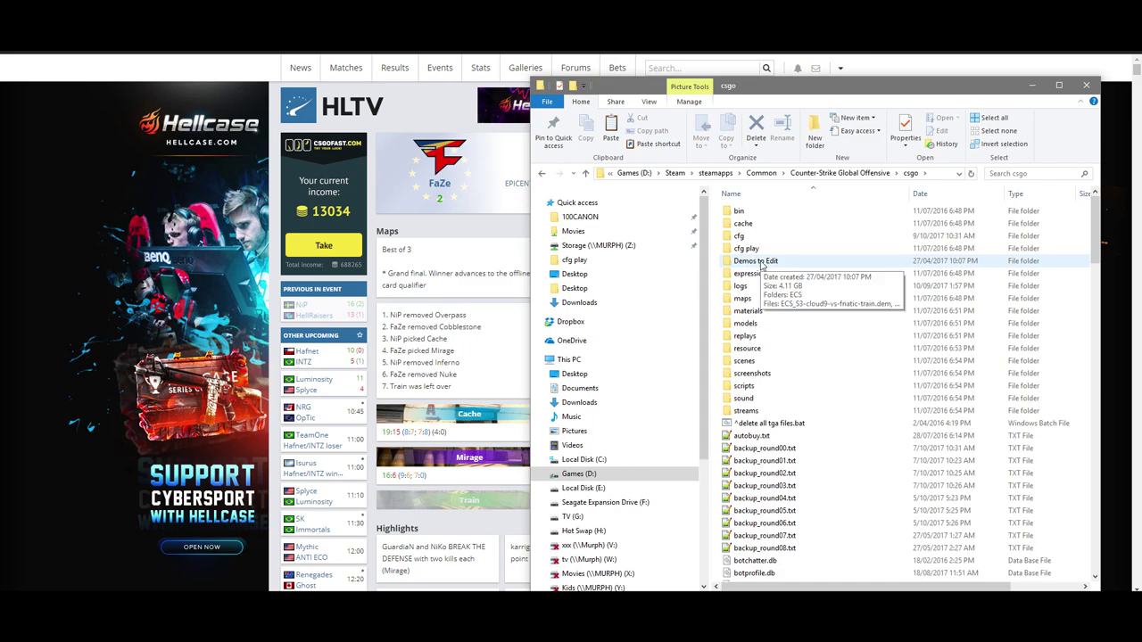
{"action": "double_click", "coordinate": [748, 261]}
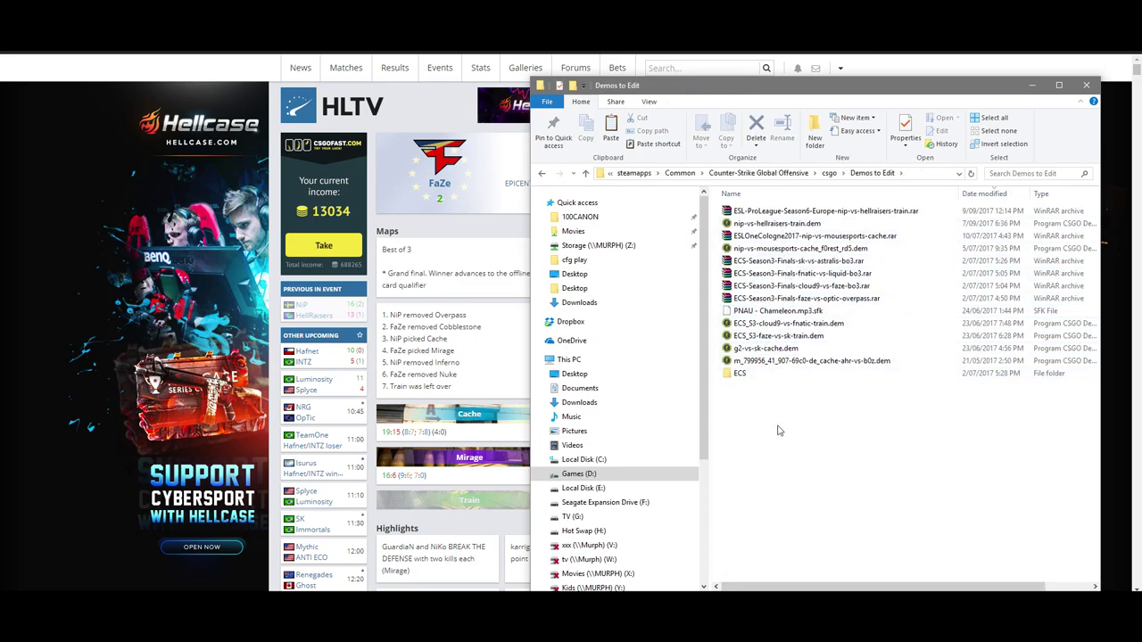
{"action": "left_click_drag", "start_coordinate": [670, 86], "coordinate": [490, 75]}
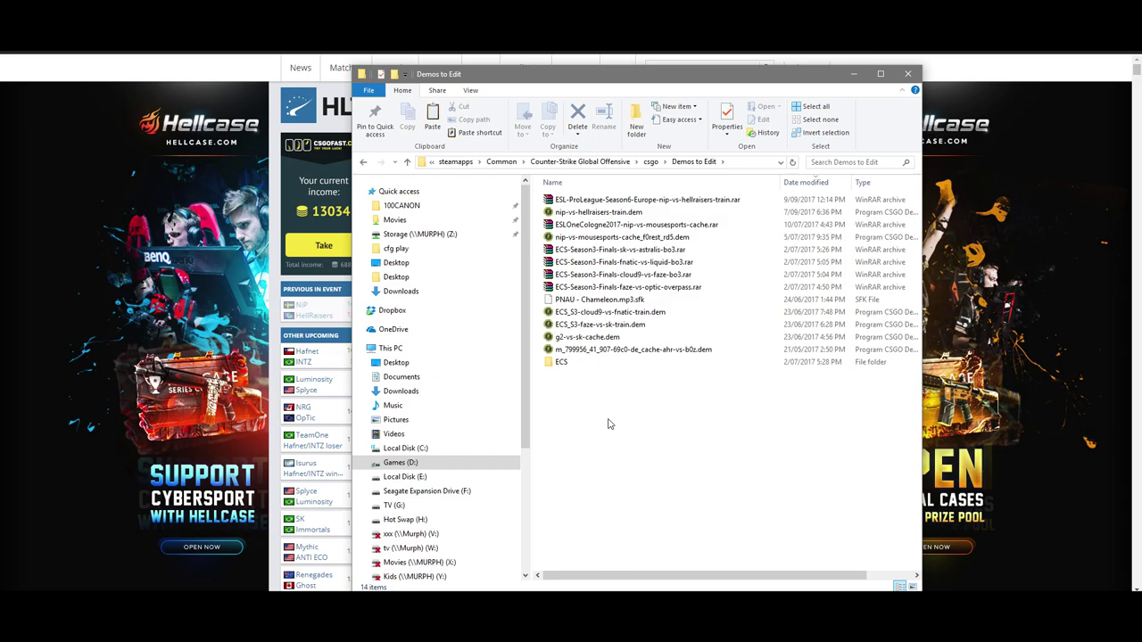
{"action": "left_click", "coordinate": [854, 74]}
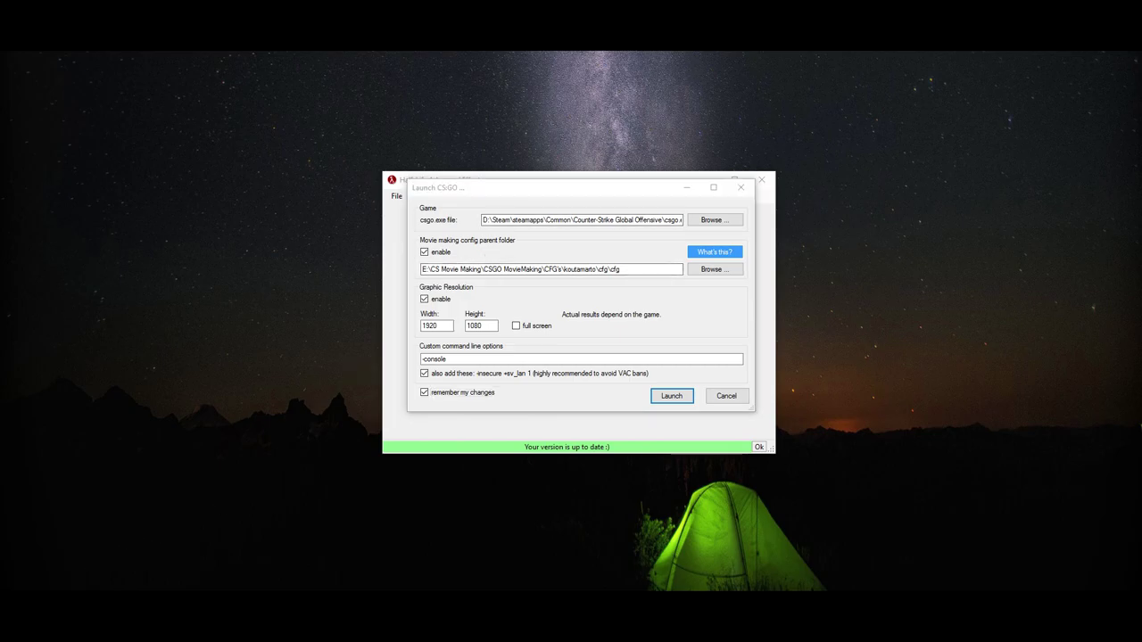
Step: Reopen File Explorer, go up to the csgo folder and check the movie config folder's name, keeping it as cfg
{"action": "left_click", "coordinate": [276, 591]}
{"action": "key", "text": "BackSpace"}
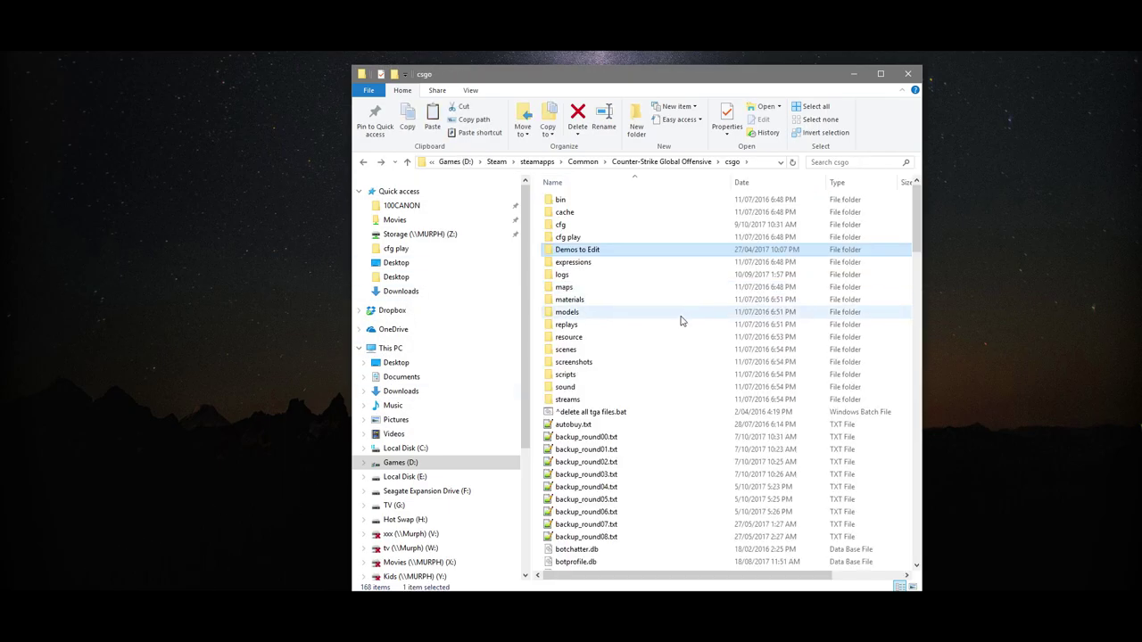
{"action": "left_click", "coordinate": [580, 229]}
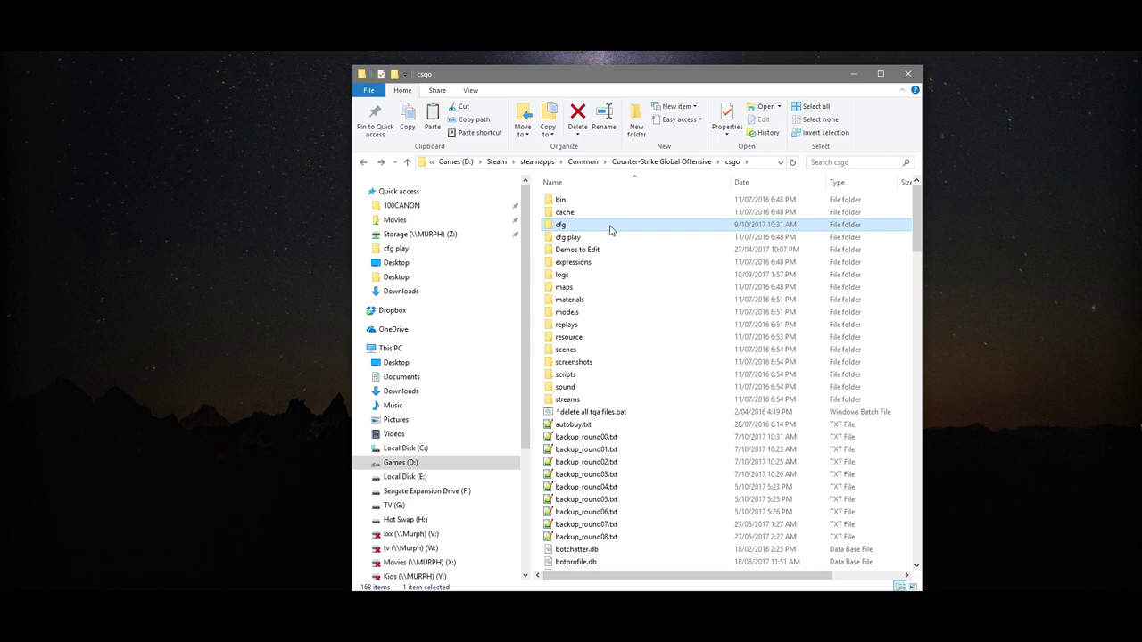
{"action": "left_click", "coordinate": [576, 225]}
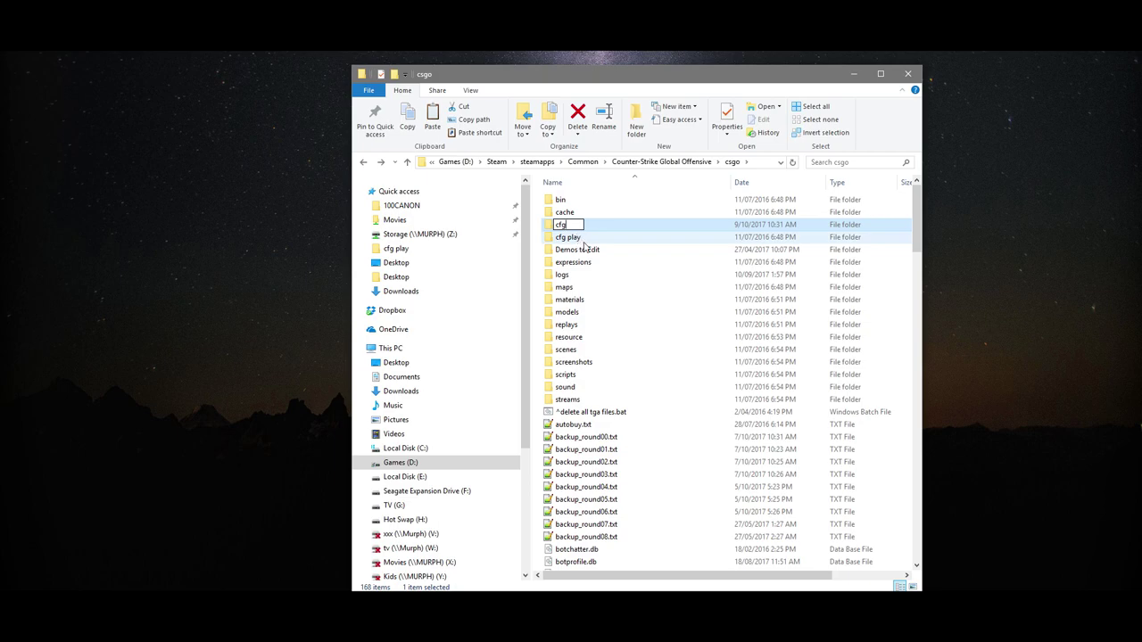
{"action": "key", "text": "Return"}
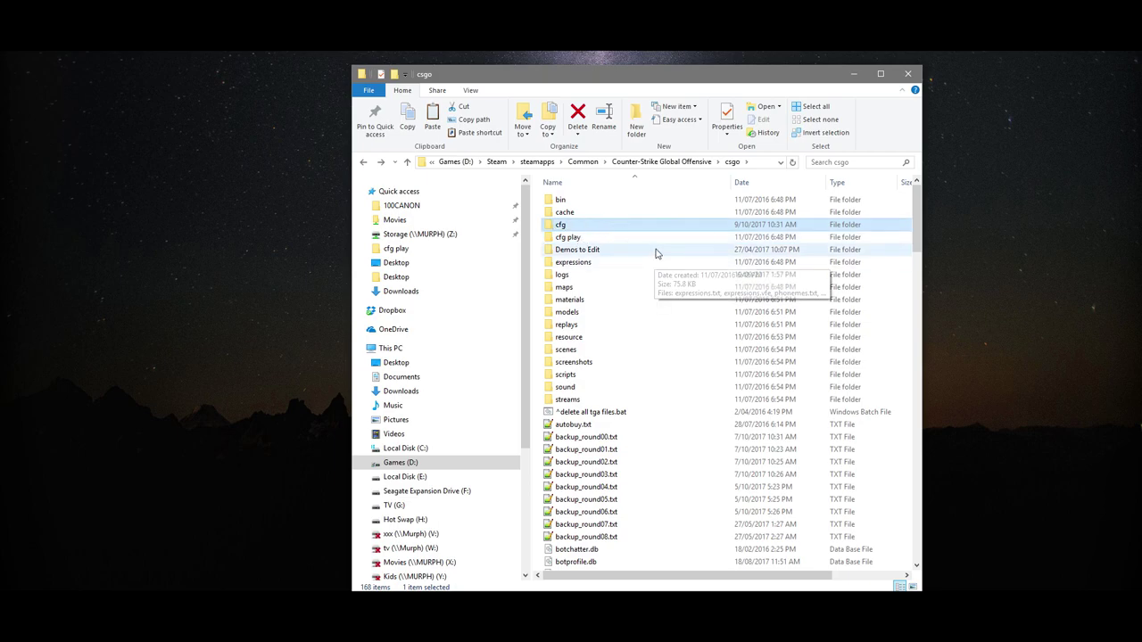
Step: Minimize File Explorer and launch CS:GO from HLAE with the configured settings
{"action": "left_click", "coordinate": [854, 74]}
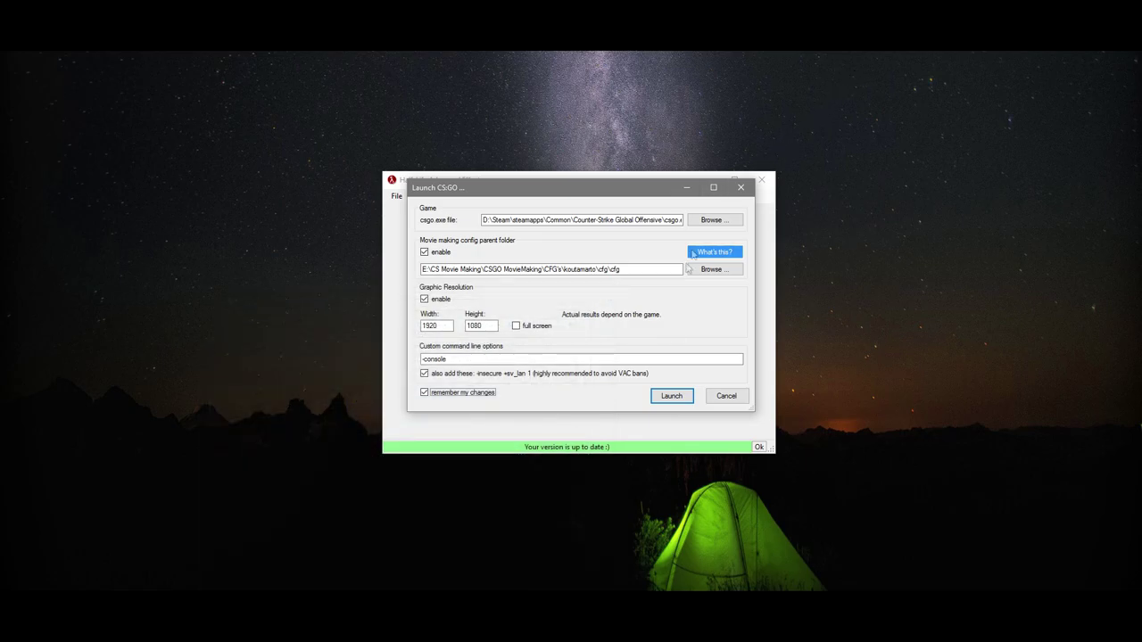
{"action": "left_click", "coordinate": [674, 397]}
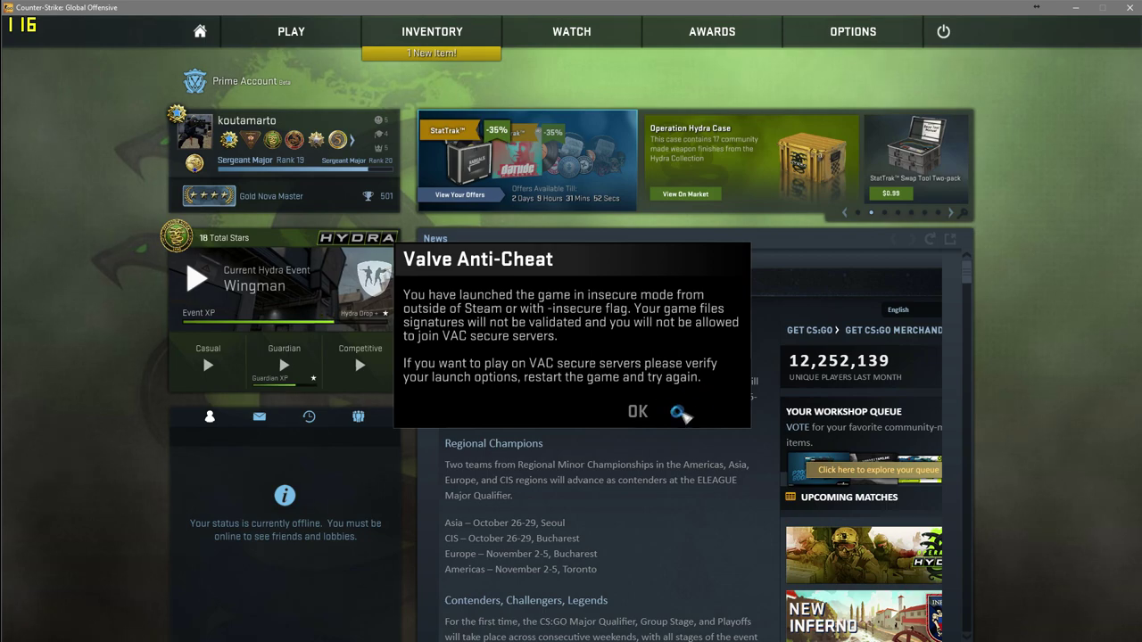
Step: Dismiss the Valve Anti-Cheat notice, browse the Demos to Edit folder from the demo playback window's file loader, and close both without loading a demo
{"action": "left_click", "coordinate": [639, 412]}
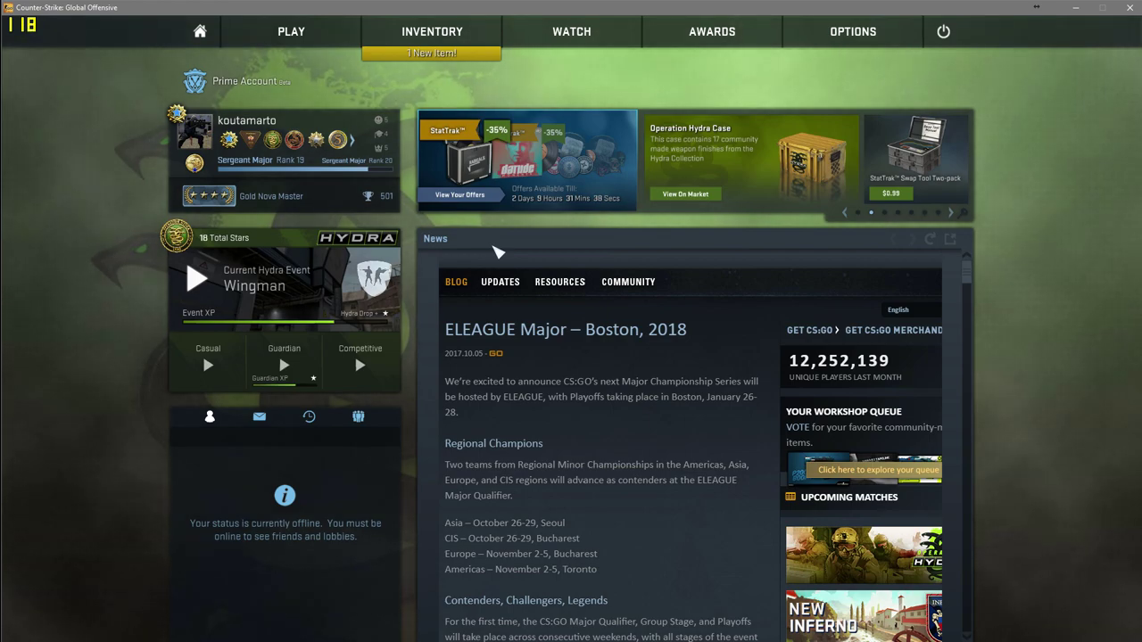
{"action": "key", "text": "shift+F2"}
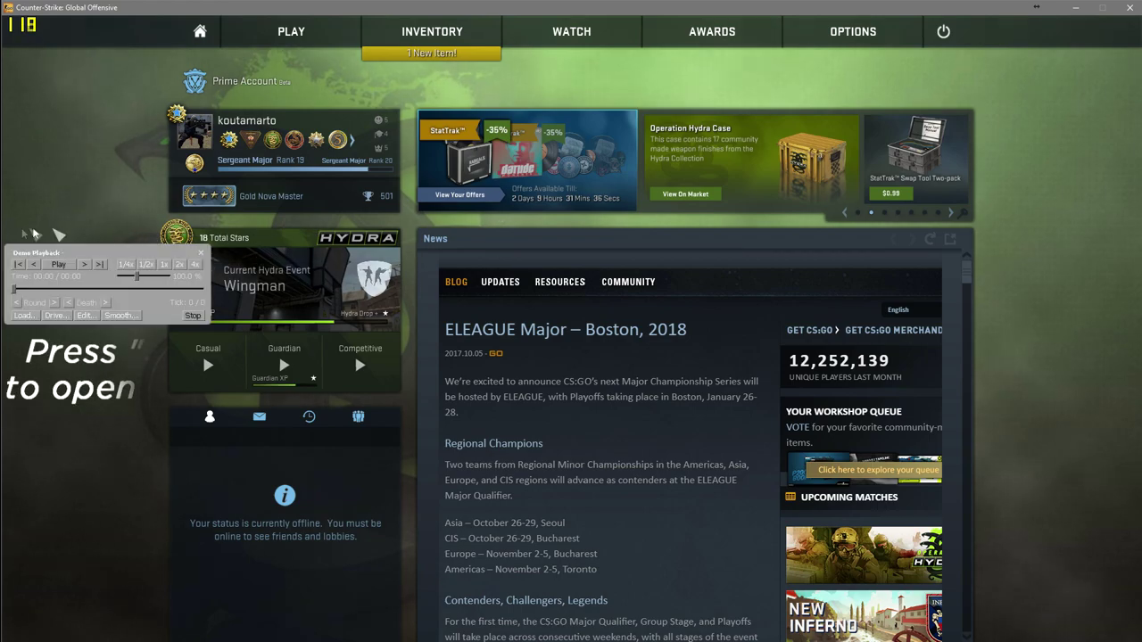
{"action": "left_click_drag", "start_coordinate": [25, 254], "coordinate": [50, 238]}
{"action": "left_click", "coordinate": [47, 301]}
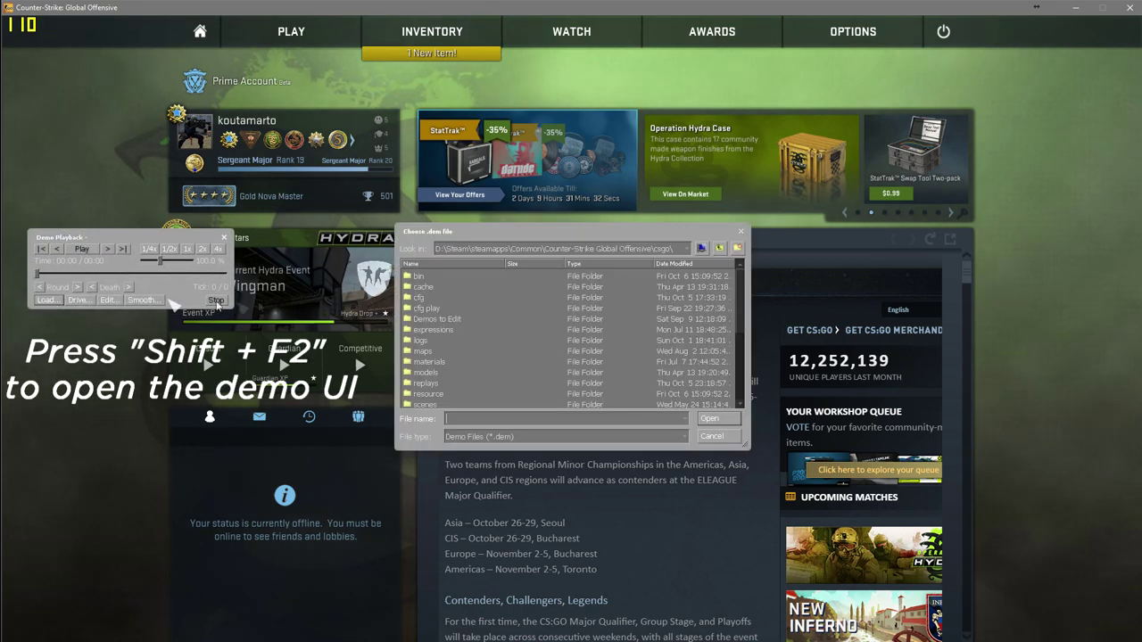
{"action": "double_click", "coordinate": [439, 320]}
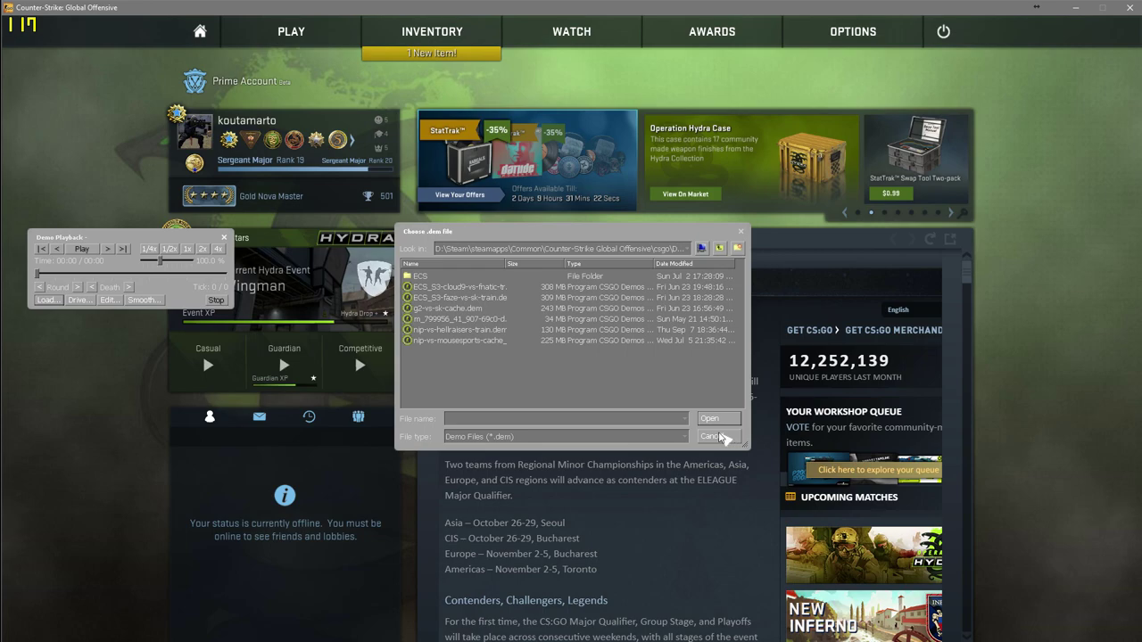
{"action": "left_click", "coordinate": [730, 437]}
{"action": "left_click", "coordinate": [222, 239]}
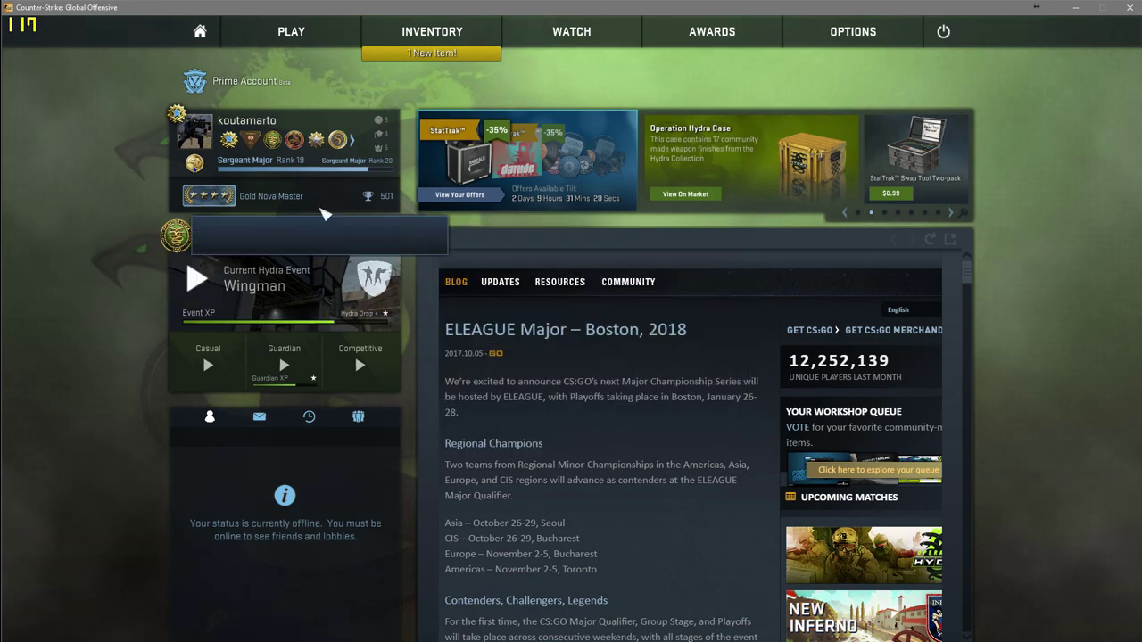
Step: Play the downloaded 13–16 Overpass match from the first round and switch the spectator view to the second player in the Counter-Terrorist list
{"action": "left_click", "coordinate": [596, 34]}
{"action": "left_click", "coordinate": [656, 119]}
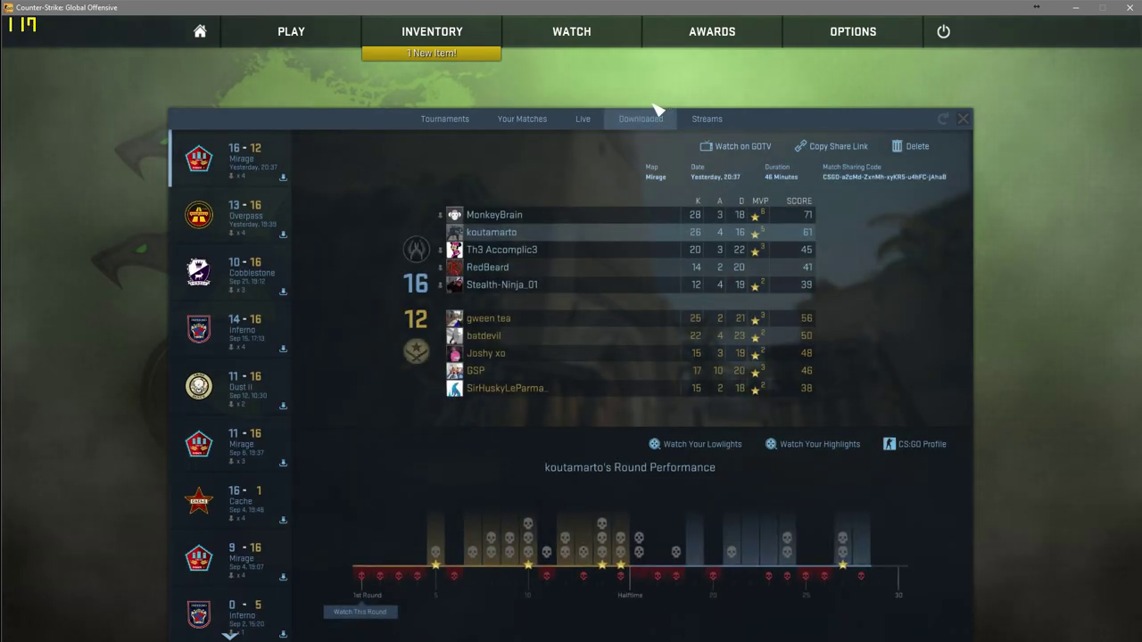
{"action": "left_click", "coordinate": [245, 221]}
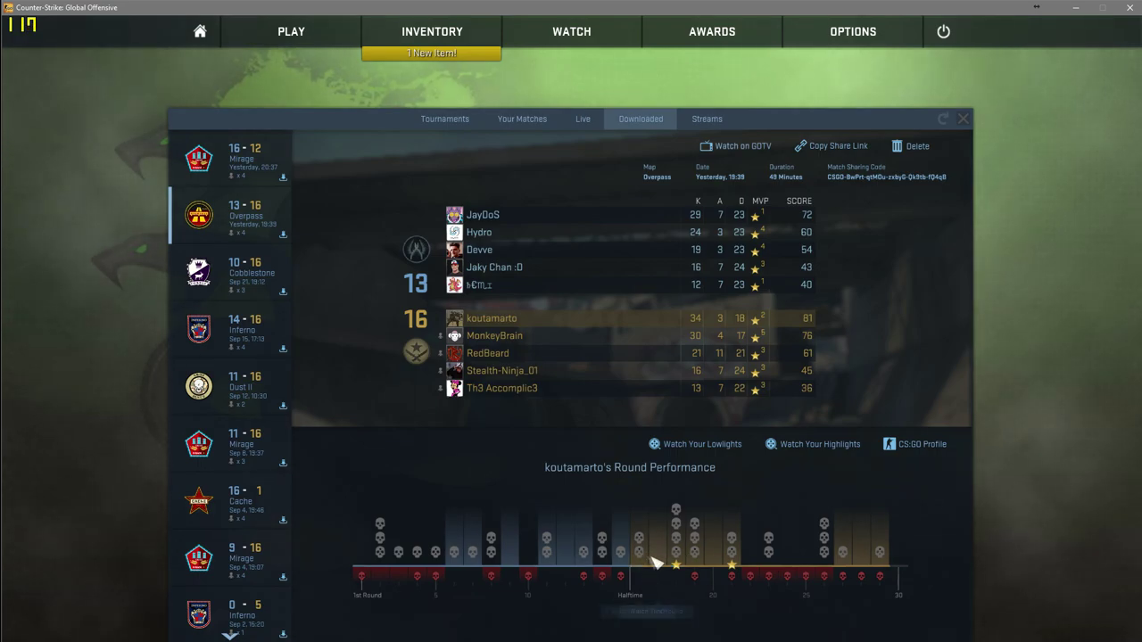
{"action": "left_click", "coordinate": [365, 548]}
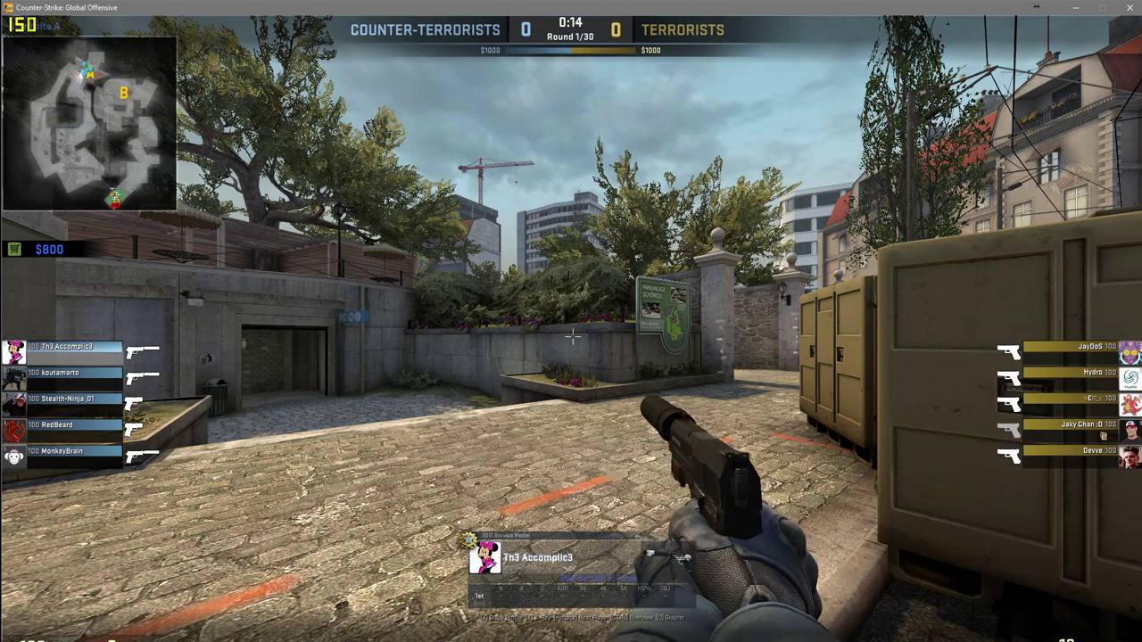
{"action": "left_click", "coordinate": [574, 336]}
{"action": "left_click", "coordinate": [573, 337]}
{"action": "left_click", "coordinate": [574, 337]}
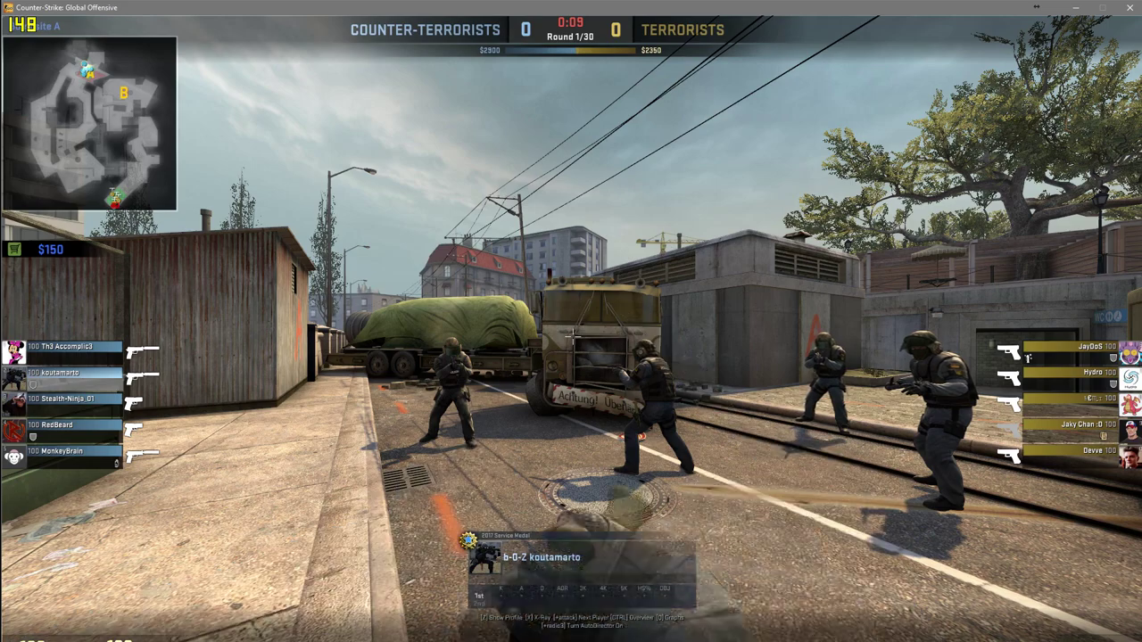
Step: Use the demo playback controls to jump the Overpass replay to round 18, keep it paused, and hide the controls
{"action": "key", "text": "shift+F2"}
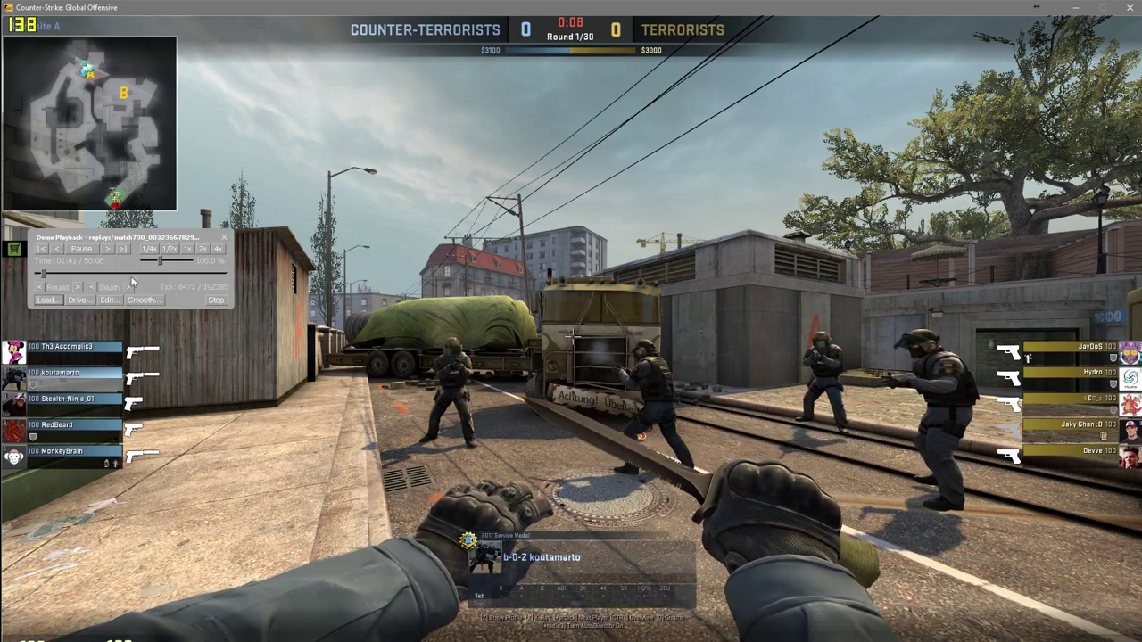
{"action": "left_click", "coordinate": [81, 249]}
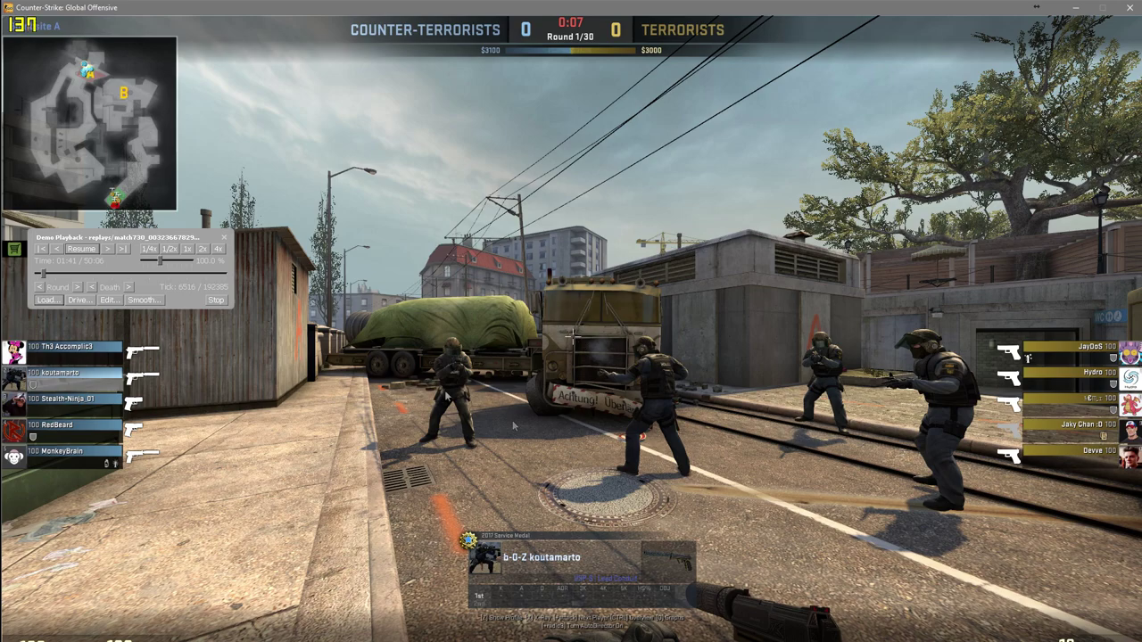
{"action": "left_click", "coordinate": [82, 250]}
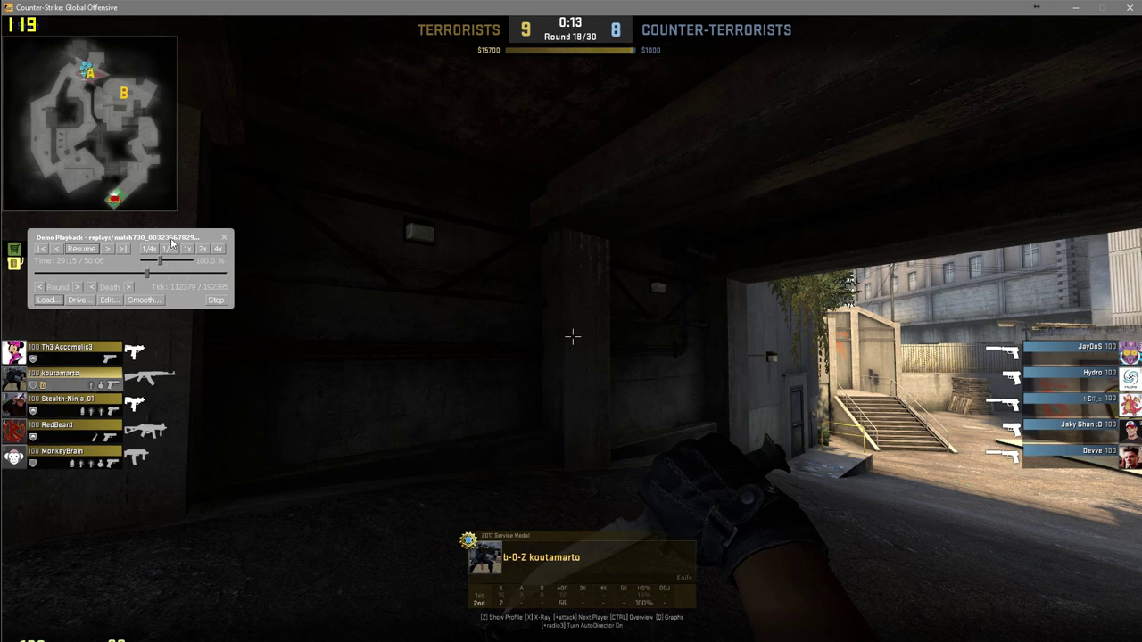
{"action": "left_click_drag", "start_coordinate": [175, 241], "coordinate": [211, 192]}
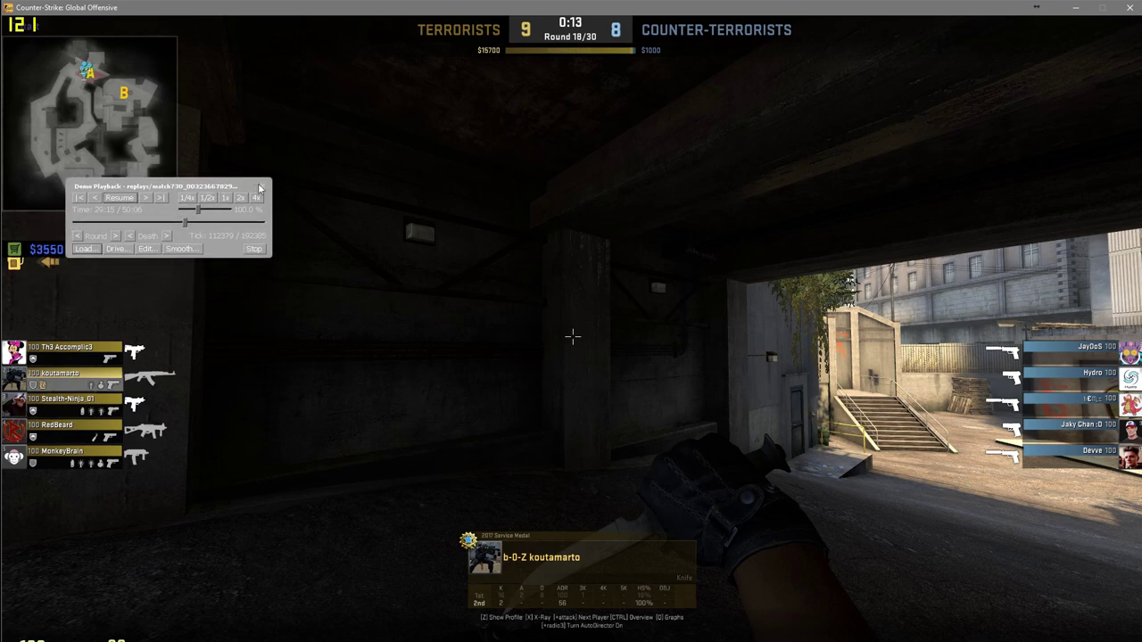
{"action": "key", "text": "shift+F2"}
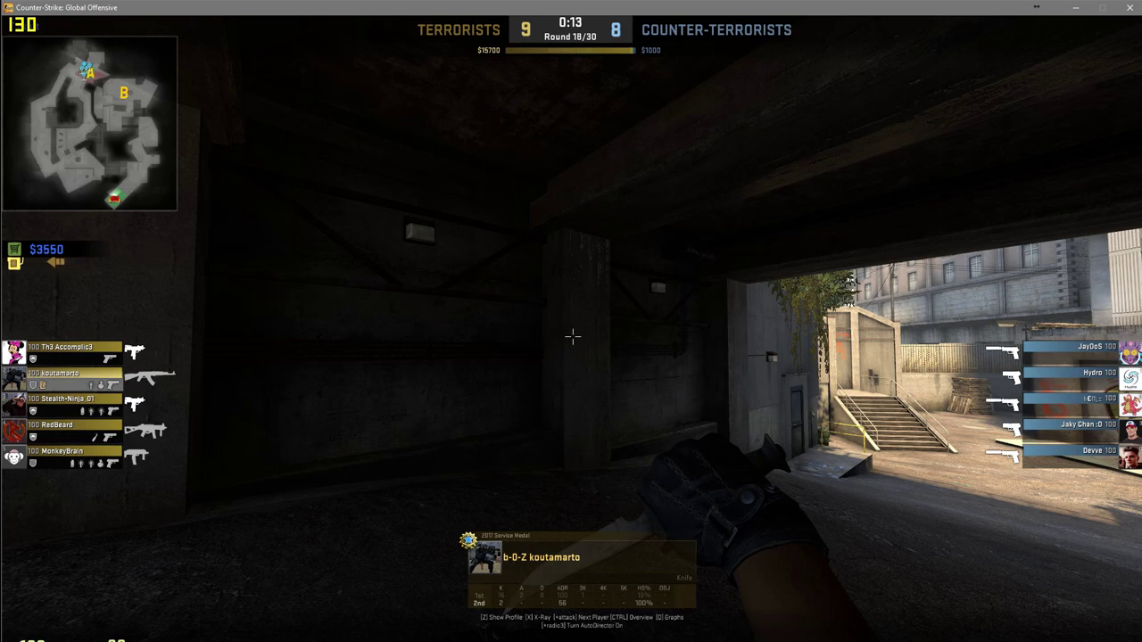
Step: Open the developer console, make it smaller, move it over the radar, and run exec CFGoverpass
{"action": "key", "text": "grave"}
{"action": "key", "text": "grave"}
{"action": "key", "text": "grave"}
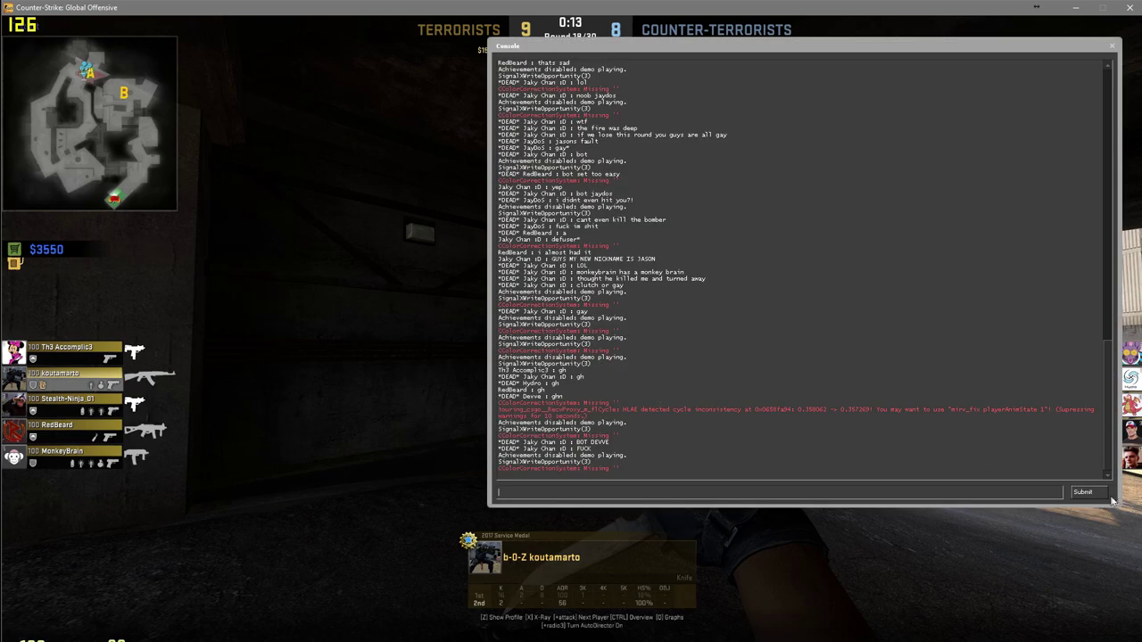
{"action": "left_click_drag", "start_coordinate": [1115, 505], "coordinate": [774, 300]}
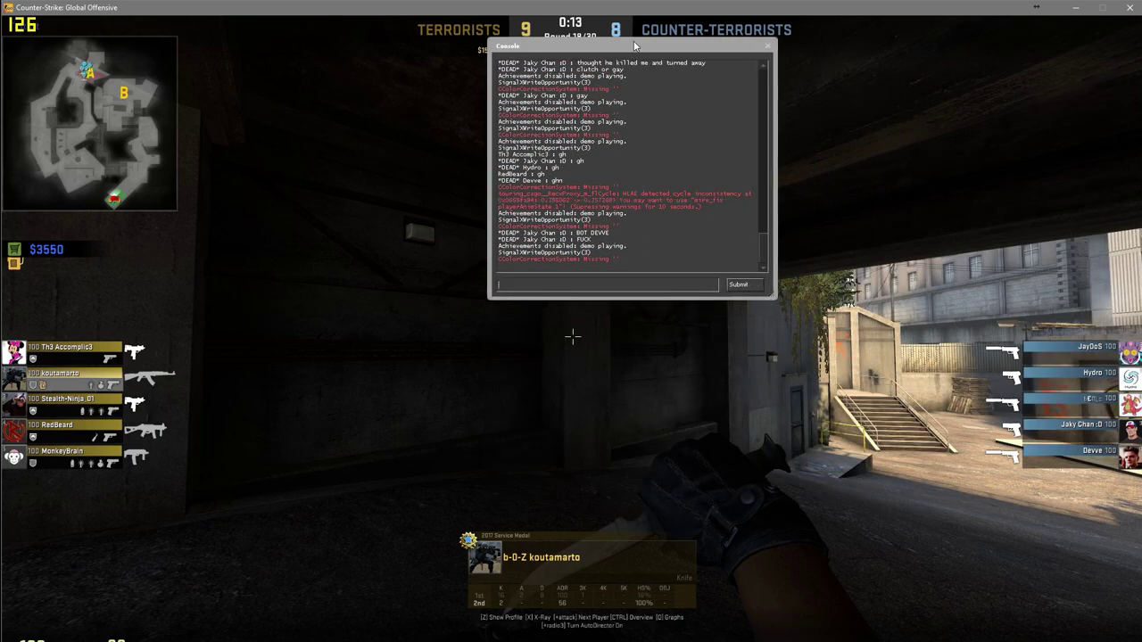
{"action": "left_click_drag", "start_coordinate": [634, 46], "coordinate": [274, 59]}
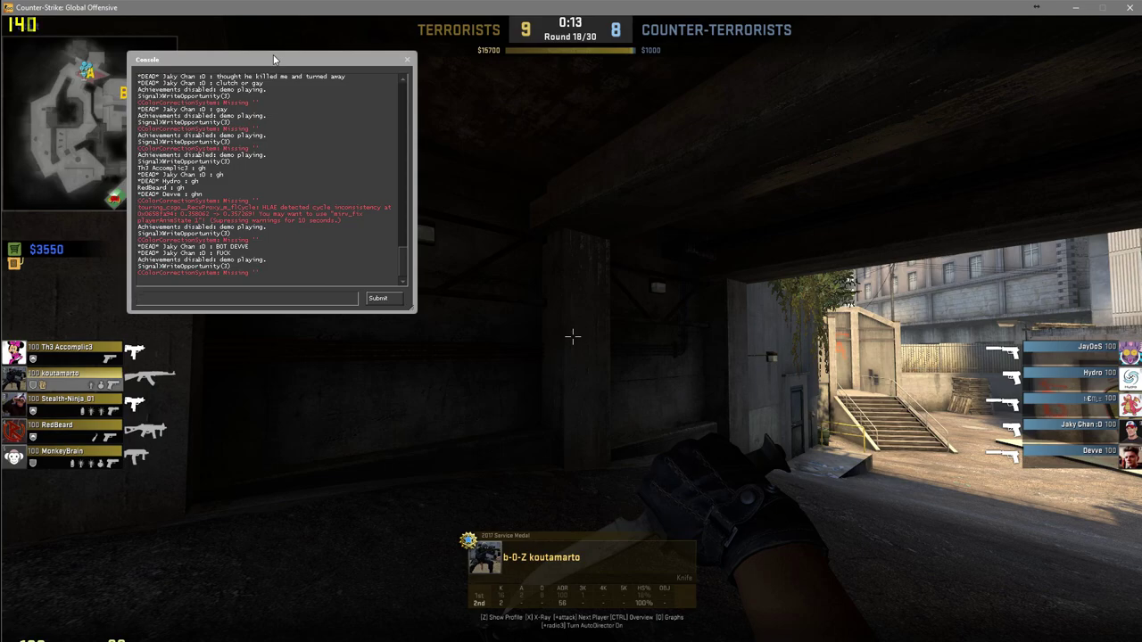
{"action": "type", "text": "exe"}
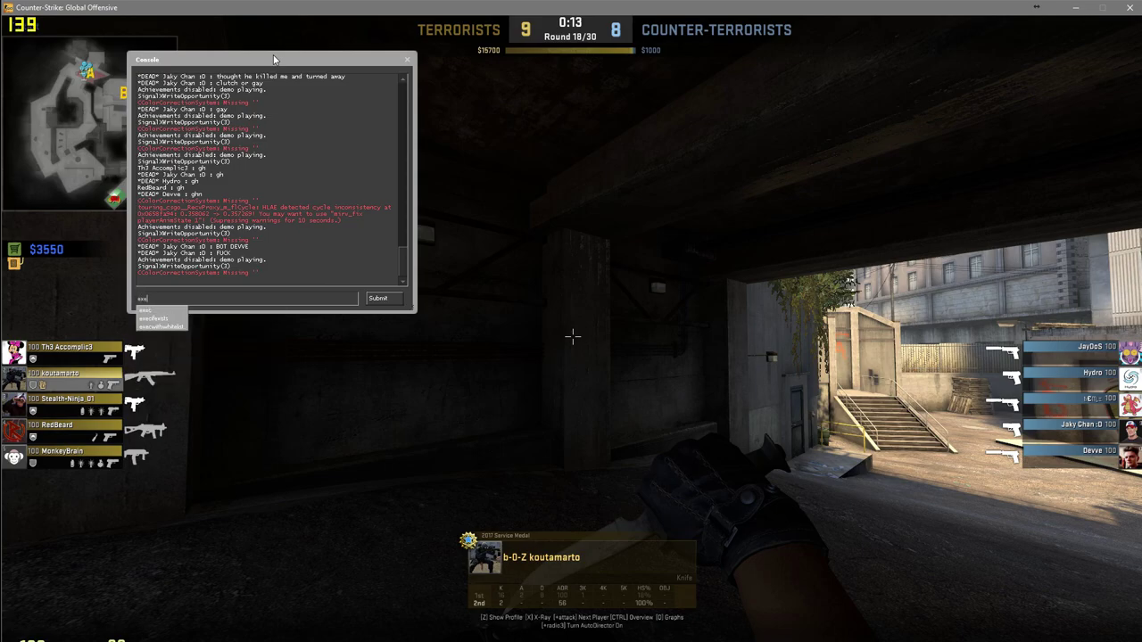
{"action": "type", "text": "c "}
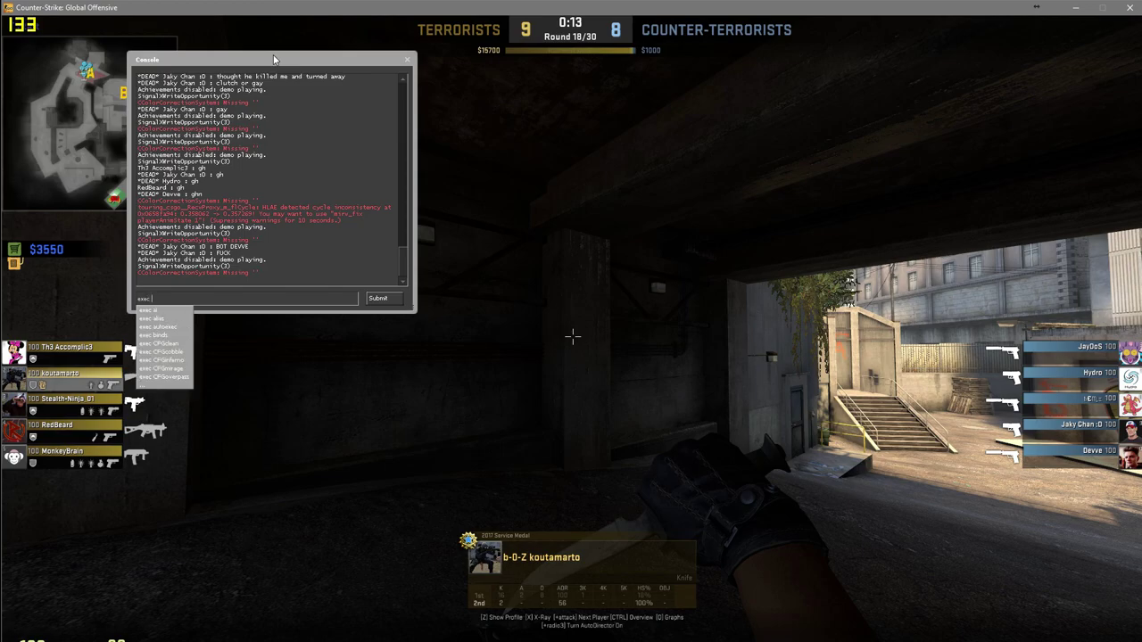
{"action": "type", "text": "cf"}
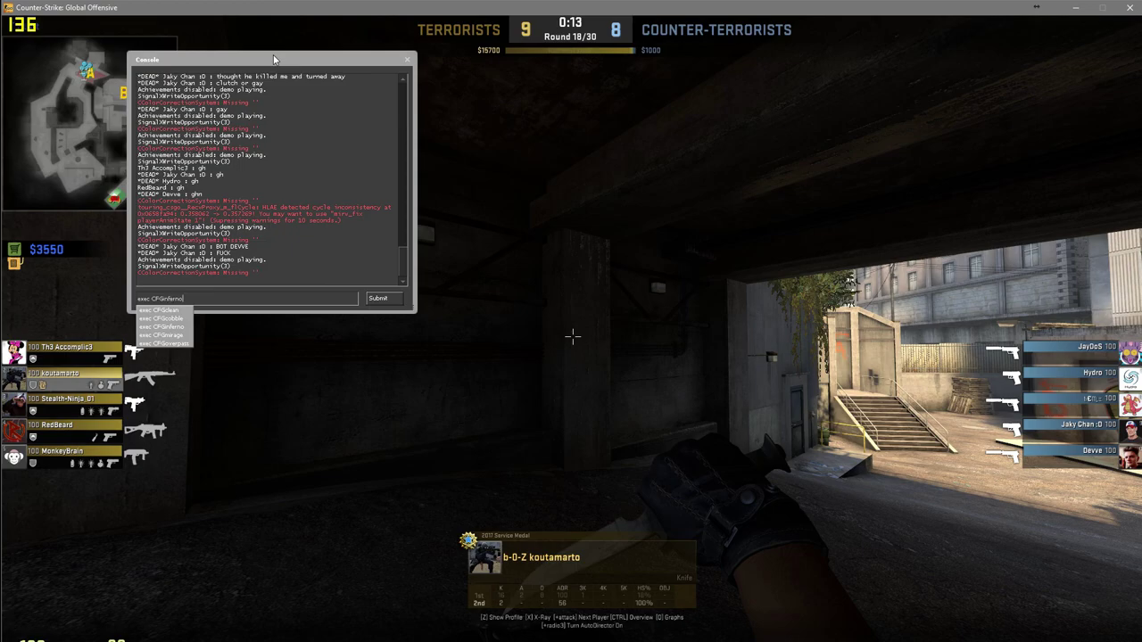
{"action": "key", "text": "Return"}
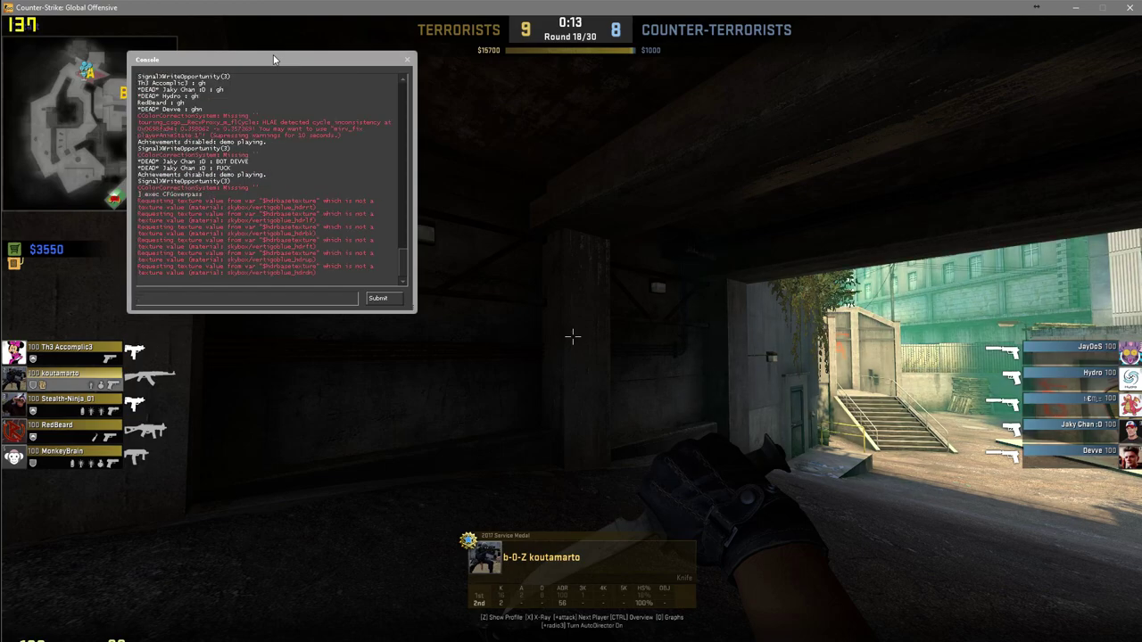
Step: Run exec CFGclean in the console and close the console
{"action": "key", "text": "grave"}
{"action": "key", "text": "grave"}
{"action": "key", "text": "Up"}
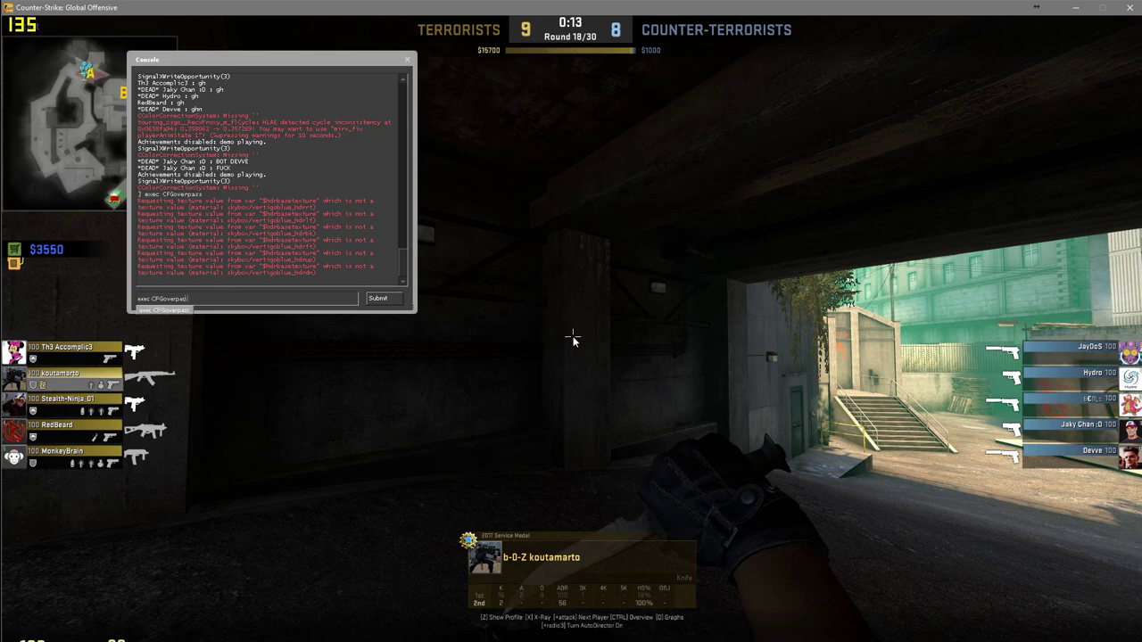
{"action": "key", "text": "BackSpace"}
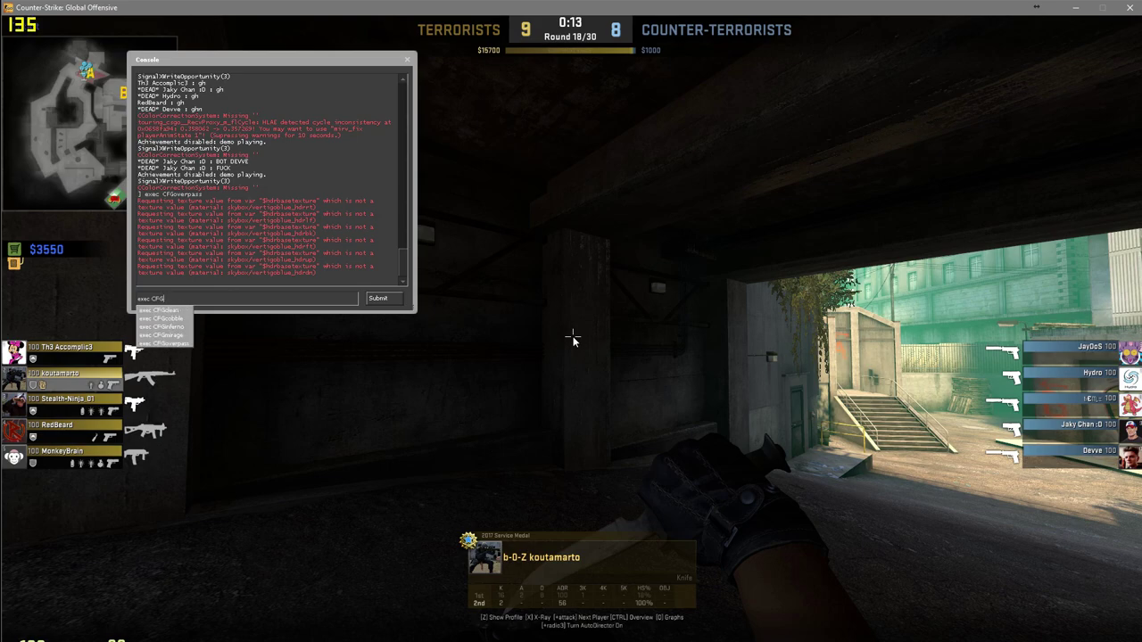
{"action": "type", "text": "c"}
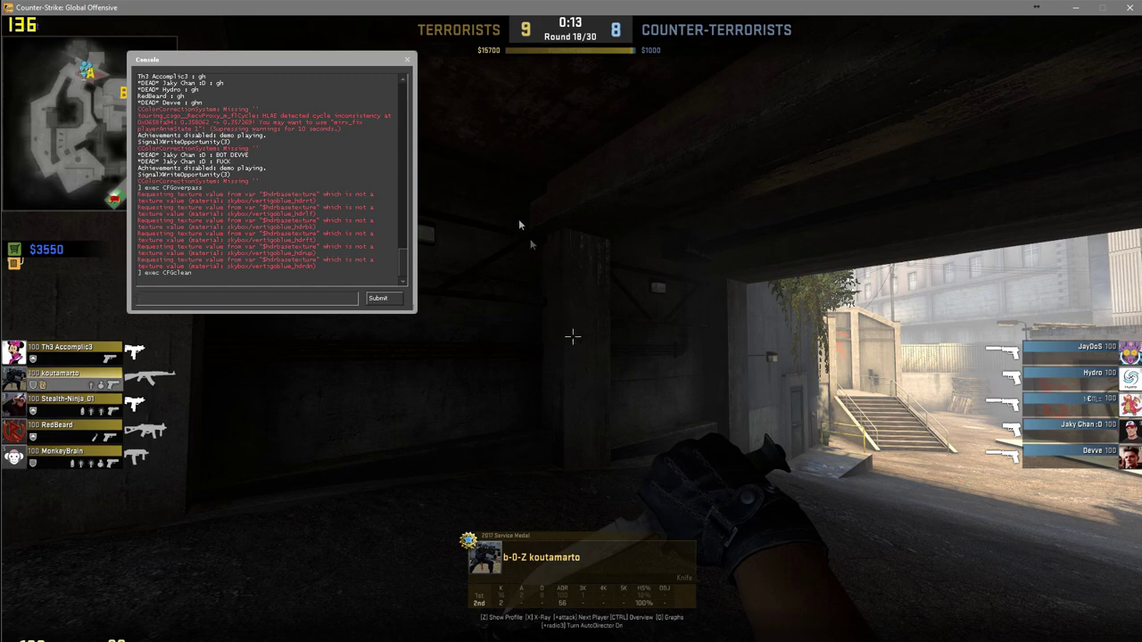
{"action": "left_click_drag", "start_coordinate": [270, 63], "coordinate": [302, 62]}
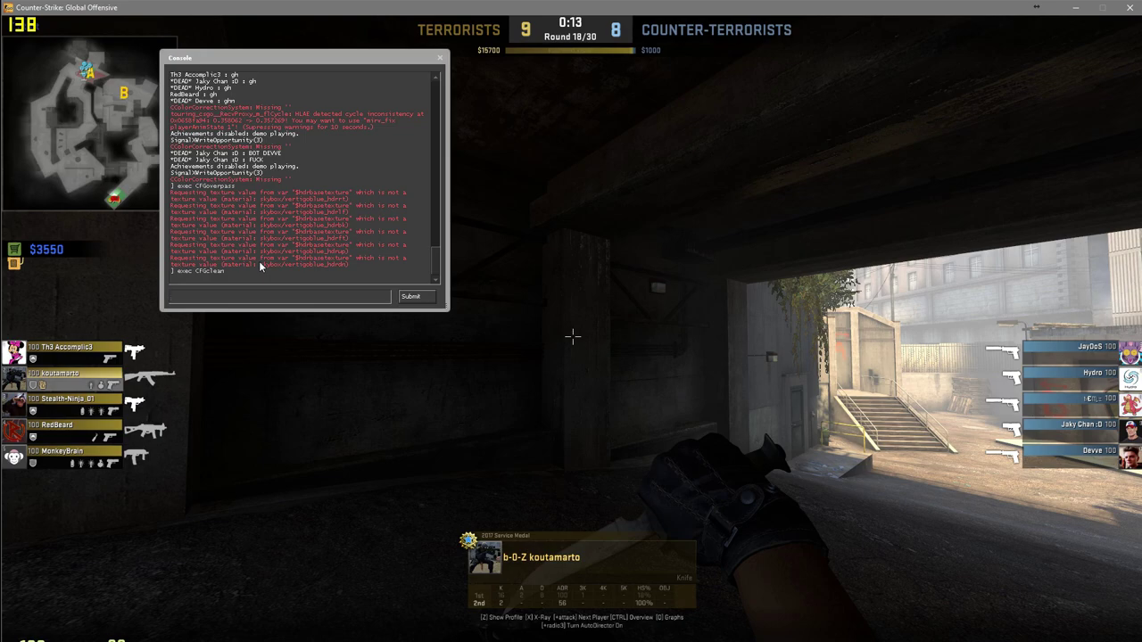
{"action": "left_click", "coordinate": [439, 58]}
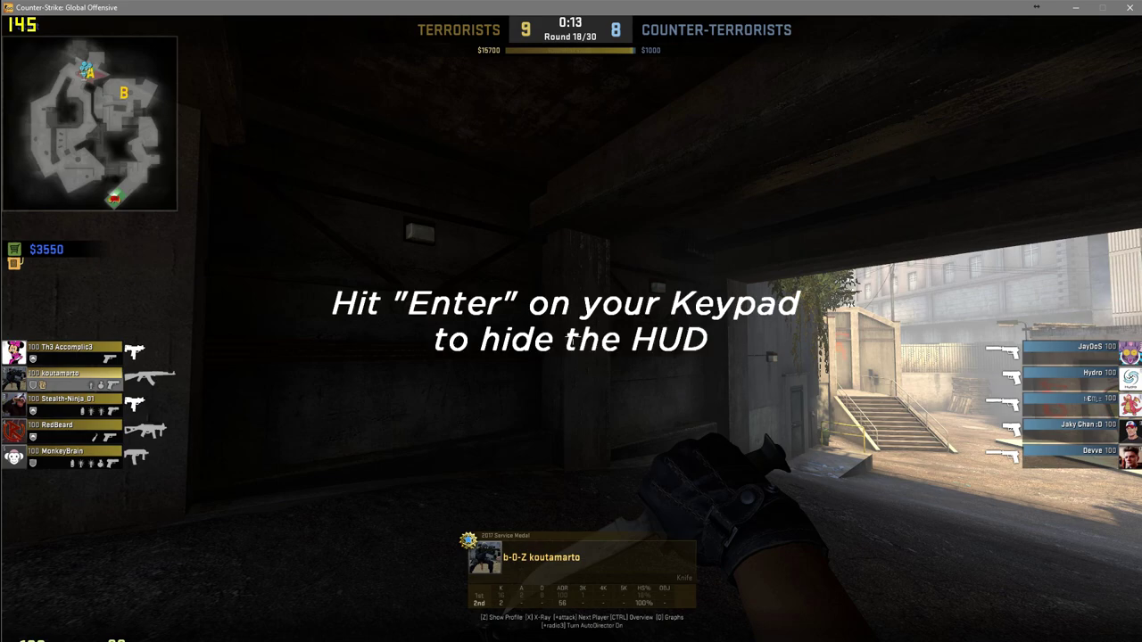
Step: Hide the HUD, show the movie-making key bindings help in an enlarged console, and close the console after reading it
{"action": "key", "text": "KP_Enter"}
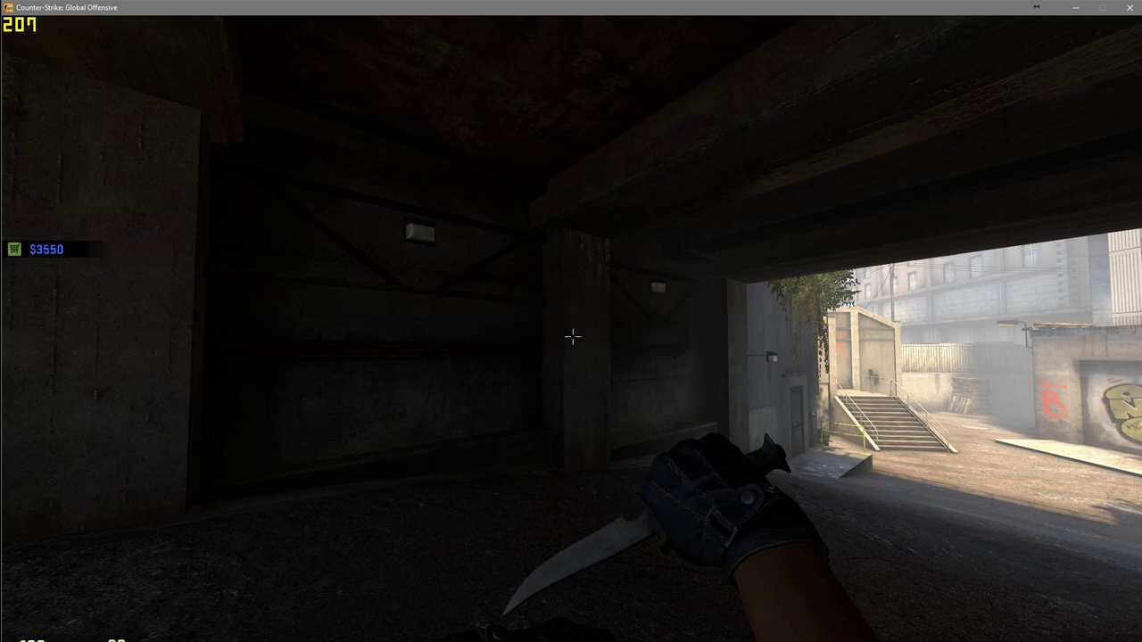
{"action": "key", "text": "F2"}
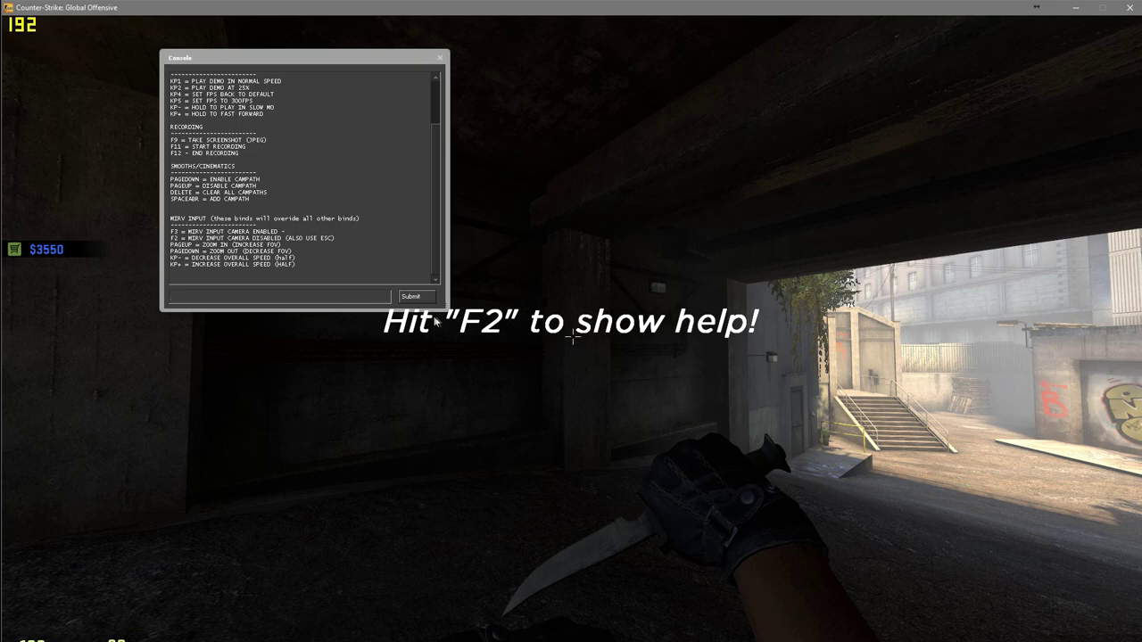
{"action": "left_click_drag", "start_coordinate": [444, 306], "coordinate": [582, 471]}
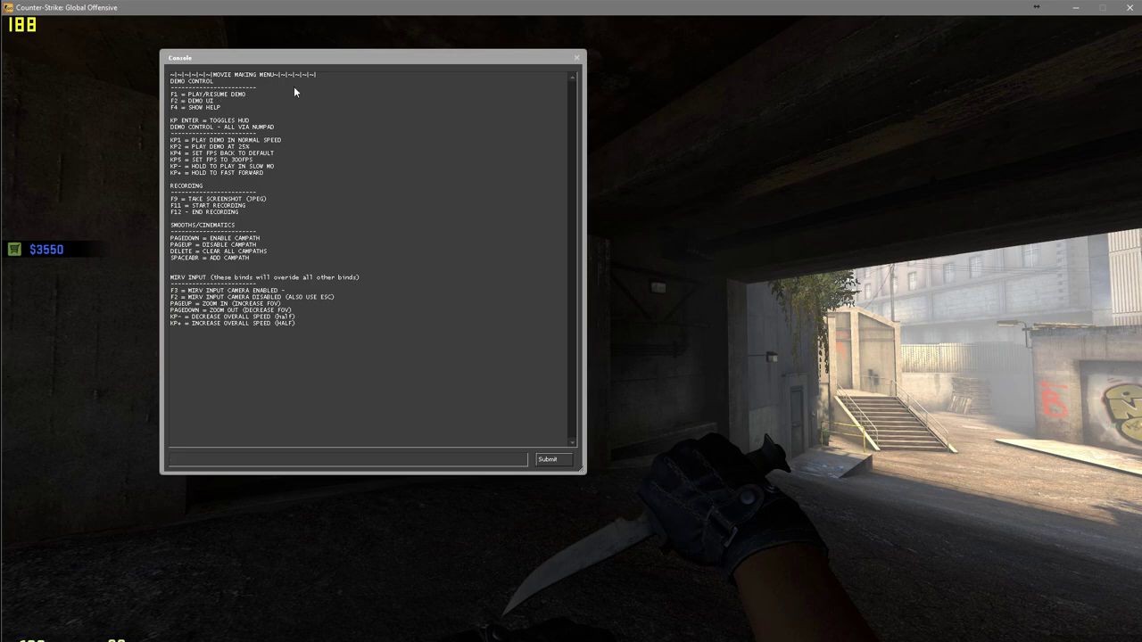
{"action": "left_click", "coordinate": [576, 58]}
Step: Play the demo for about a second, pause it again, and bring the HUD back
{"action": "key", "text": "5"}
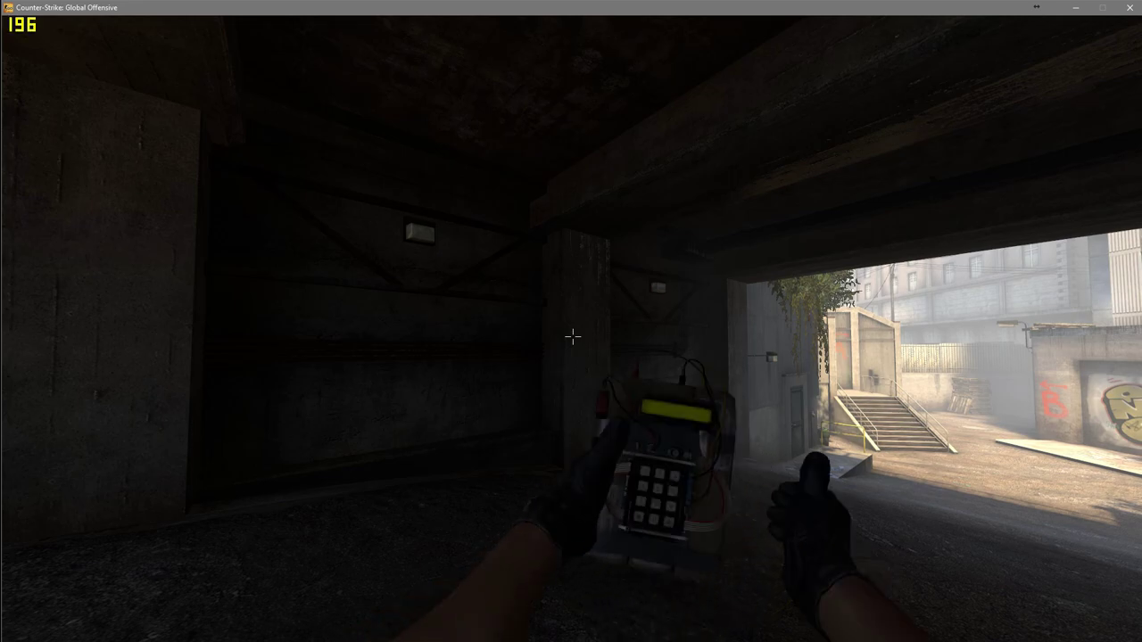
{"action": "key", "text": "3"}
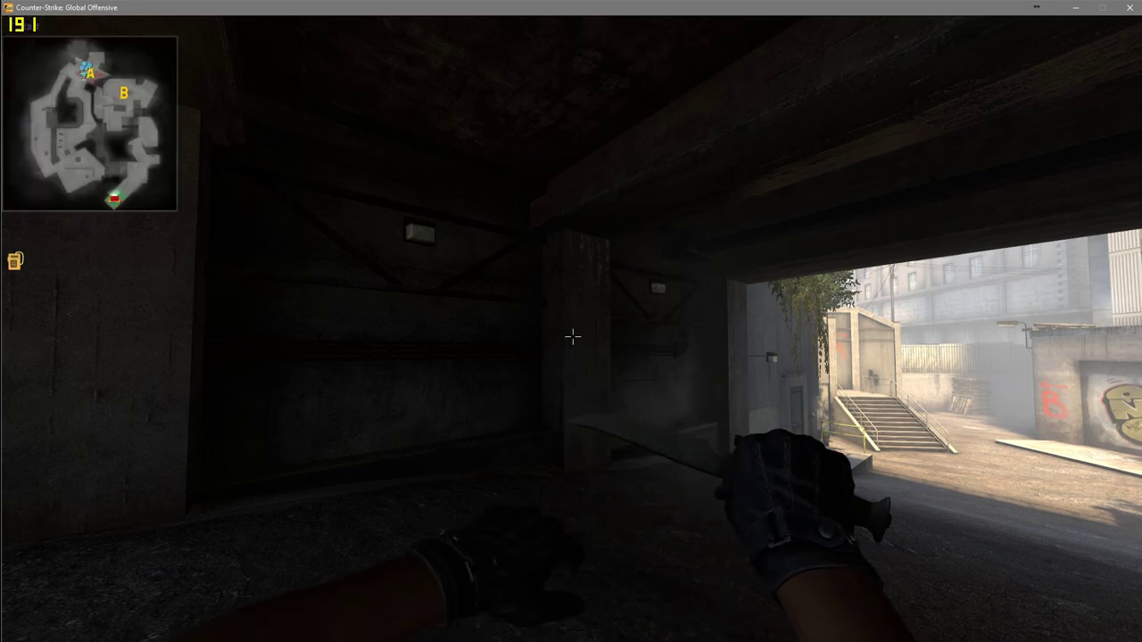
{"action": "key", "text": "Escape"}
{"action": "key", "text": "Escape"}
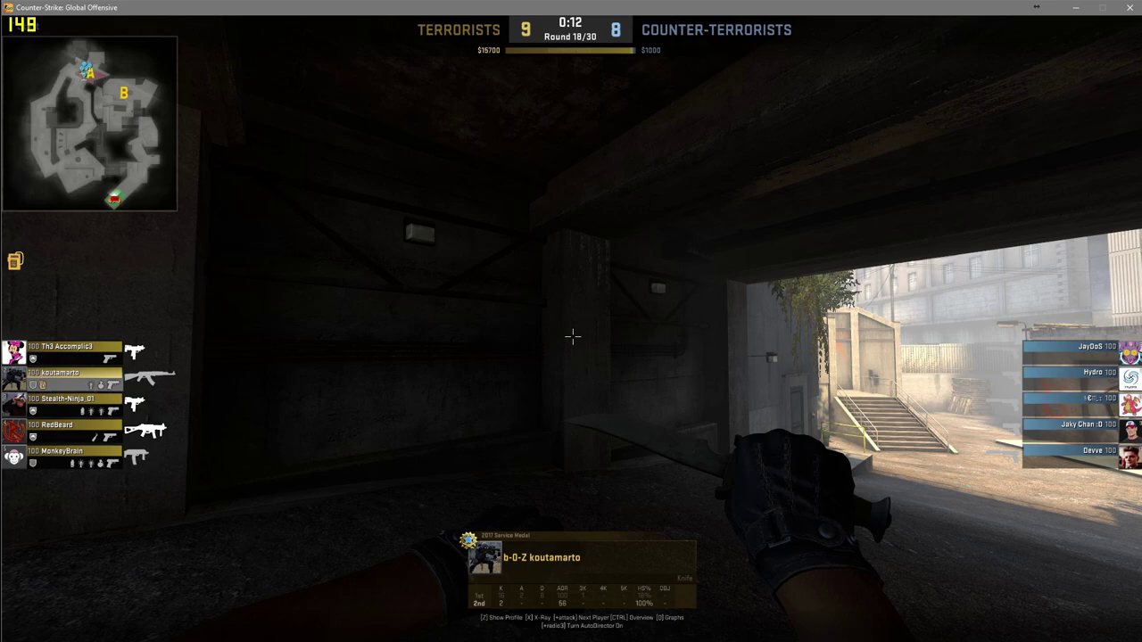
Step: Switch to Notepad++, close autoexec.cfg and binds.cfg so only movie commands.txt stays open, and move the window clear of the radar
{"action": "key", "text": "alt+Tab"}
{"action": "key", "text": "alt+Tab"}
{"action": "key", "text": "alt+Tab"}
{"action": "key", "text": "alt+Tab"}
{"action": "key", "text": "alt+Tab"}
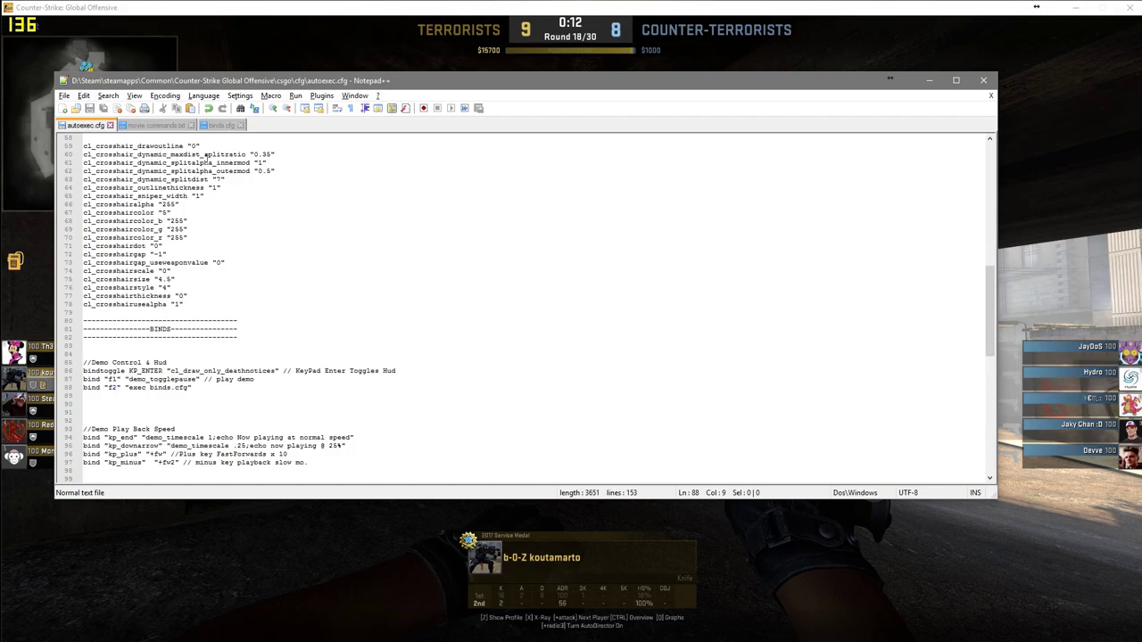
{"action": "left_click", "coordinate": [109, 125]}
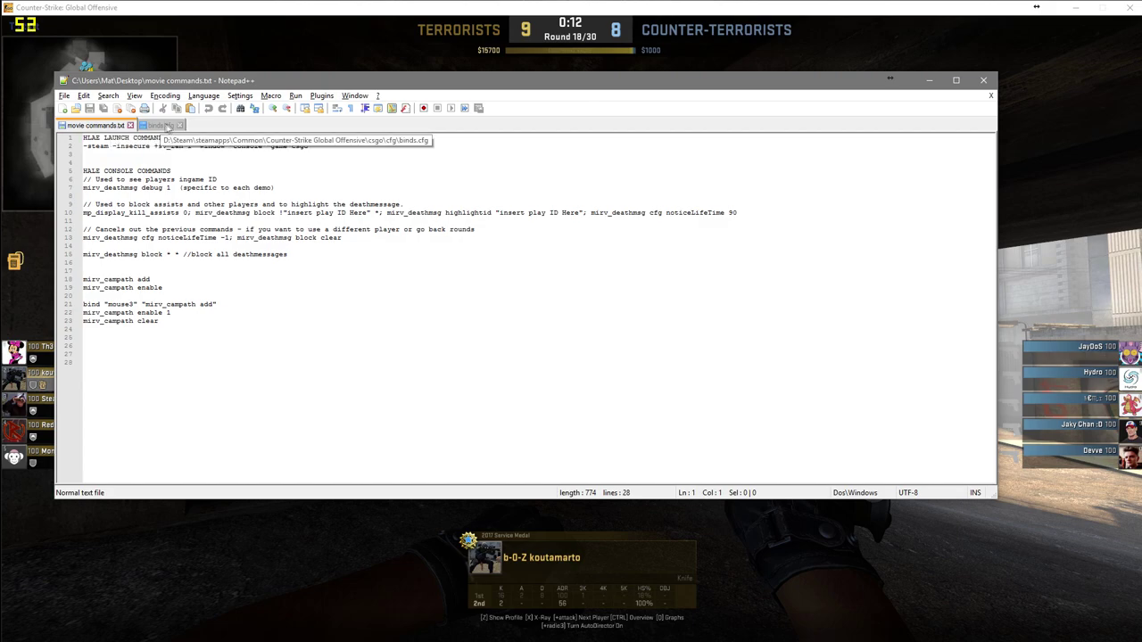
{"action": "left_click", "coordinate": [181, 125]}
{"action": "left_click_drag", "start_coordinate": [305, 81], "coordinate": [434, 56]}
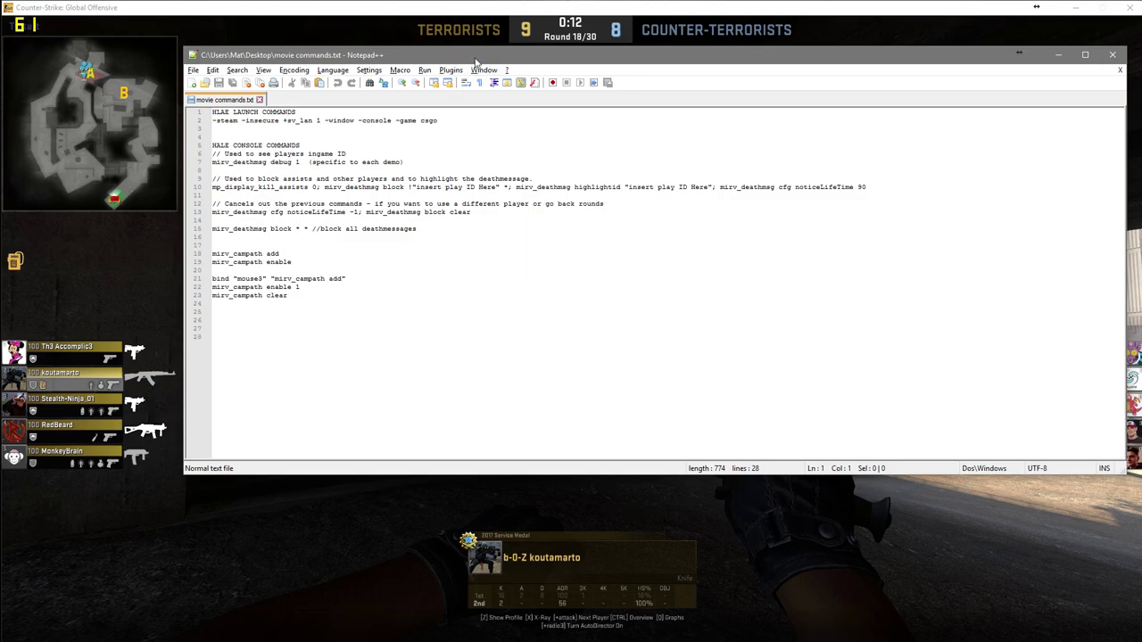
Step: Copy the command mirv_deathmsg debug 1 from movie commands.txt and run it in the game console
{"action": "left_click_drag", "start_coordinate": [476, 62], "coordinate": [422, 80]}
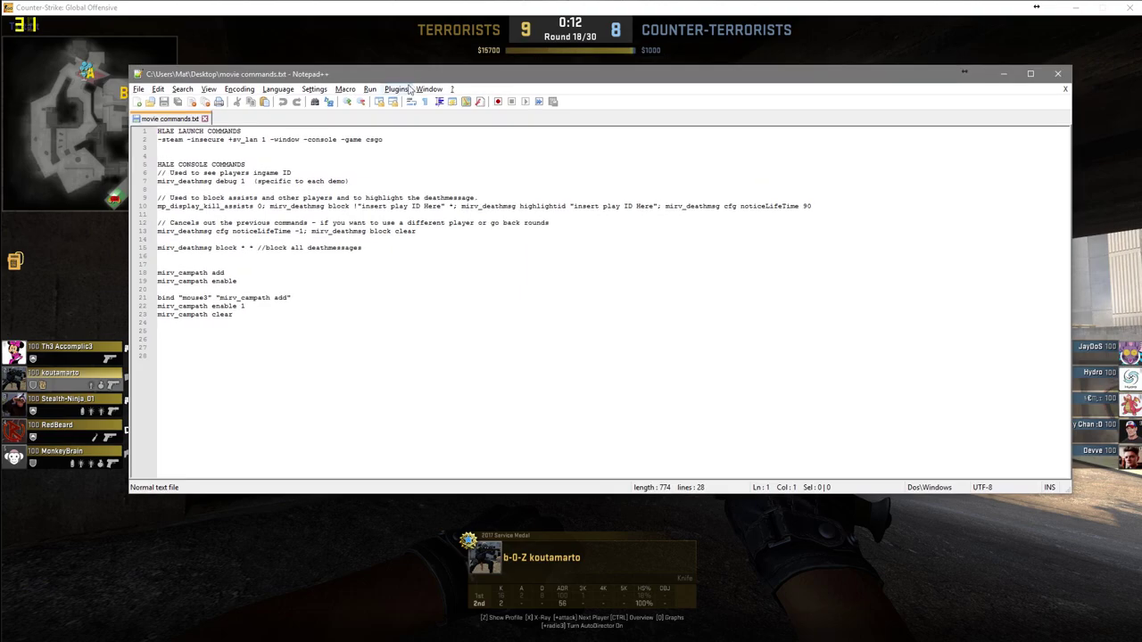
{"action": "left_click_drag", "start_coordinate": [245, 181], "coordinate": [158, 181]}
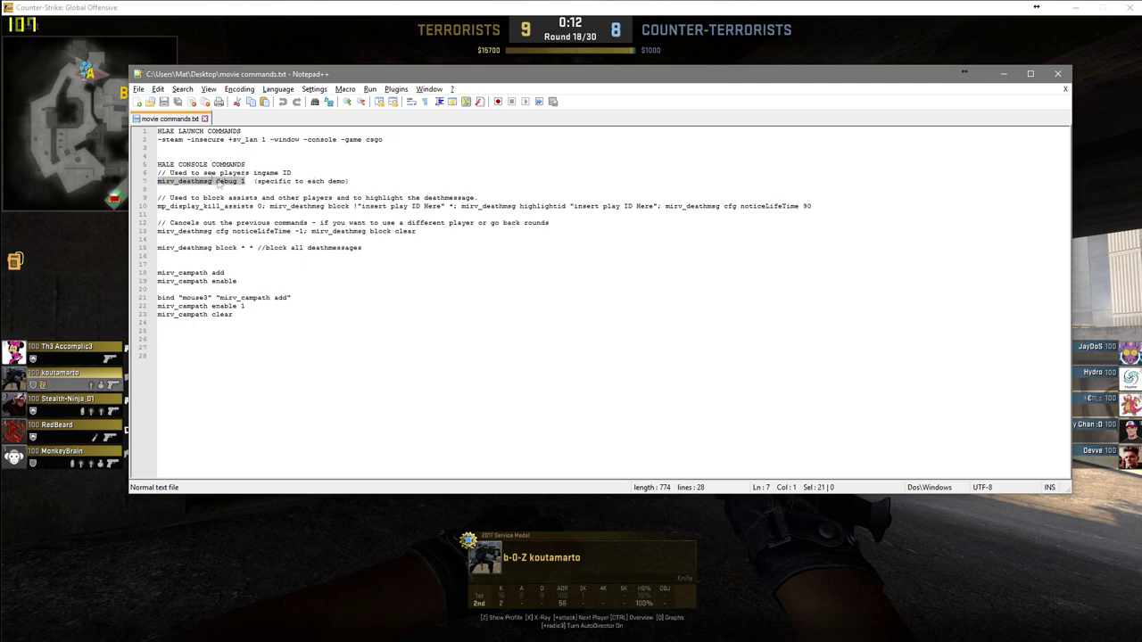
{"action": "left_click", "coordinate": [247, 181]}
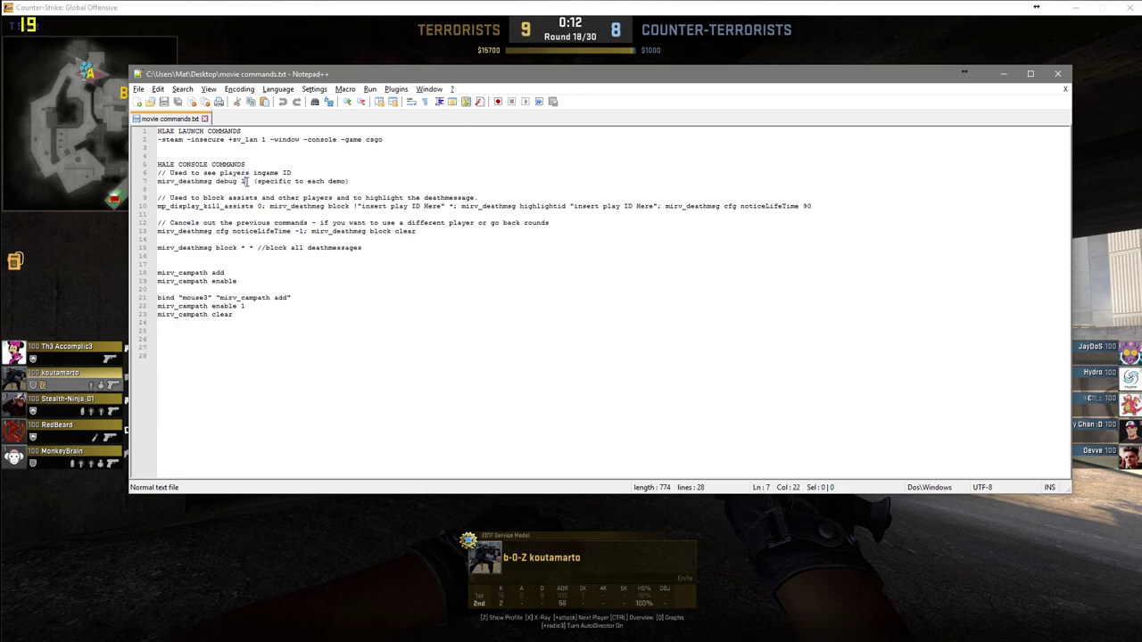
{"action": "left_click_drag", "start_coordinate": [246, 181], "coordinate": [216, 181]}
{"action": "left_click", "coordinate": [239, 181]}
{"action": "left_click", "coordinate": [244, 181]}
{"action": "left_click_drag", "start_coordinate": [157, 181], "coordinate": [244, 181]}
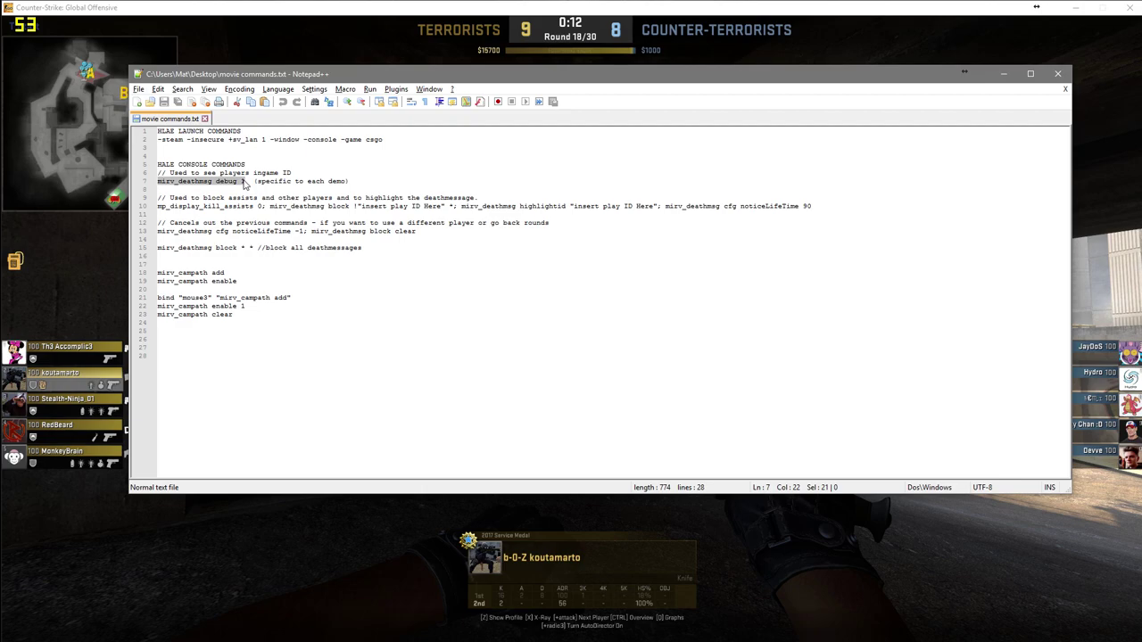
{"action": "key", "text": "ctrl+c"}
{"action": "key", "text": "alt+Tab"}
{"action": "key", "text": "grave"}
{"action": "key", "text": "ctrl+v"}
{"action": "key", "text": "Return"}
{"action": "key", "text": "grave"}
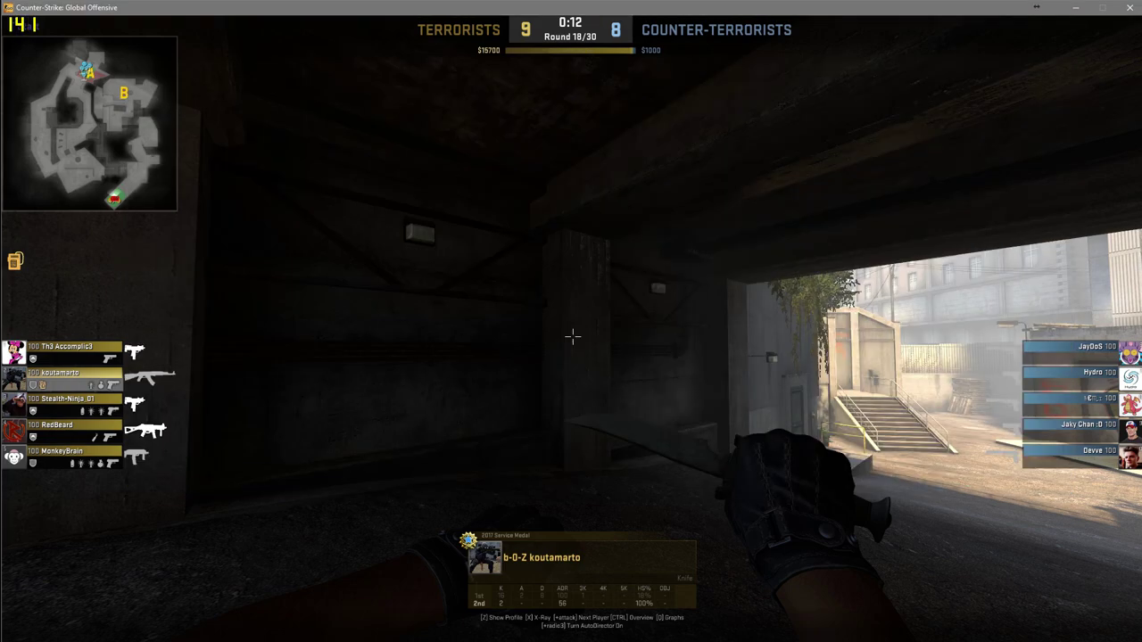
Step: Hide the HUD, fast-forward the demo past the spectated player's two kills, and open a wider console to read the death-message player IDs
{"action": "key", "text": "KP_Enter"}
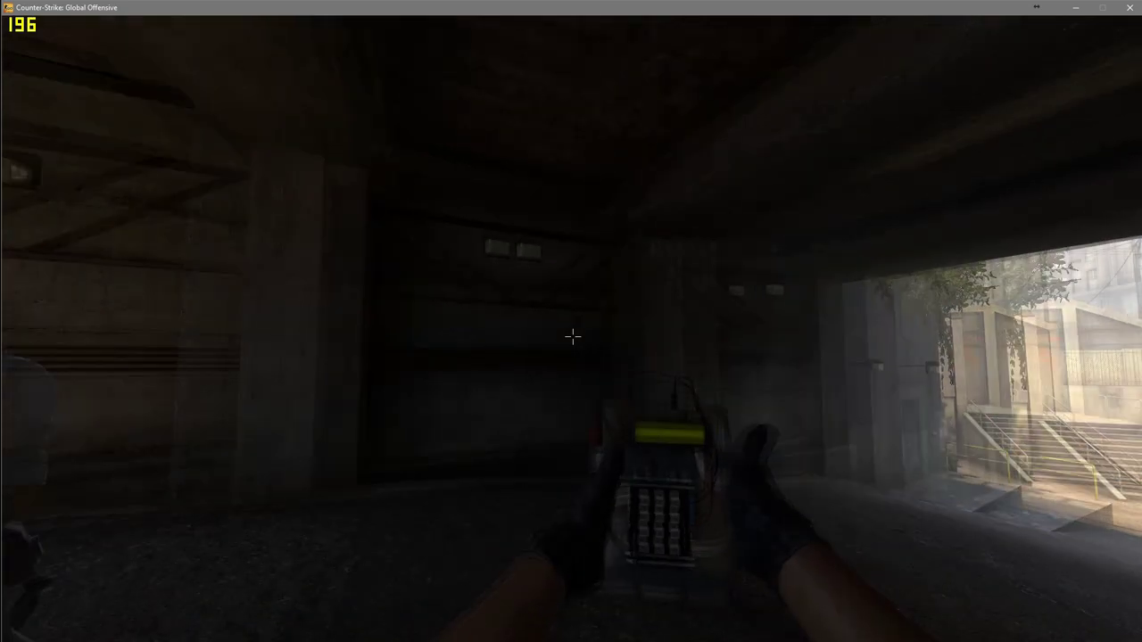
{"action": "key", "text": "KP_Add"}
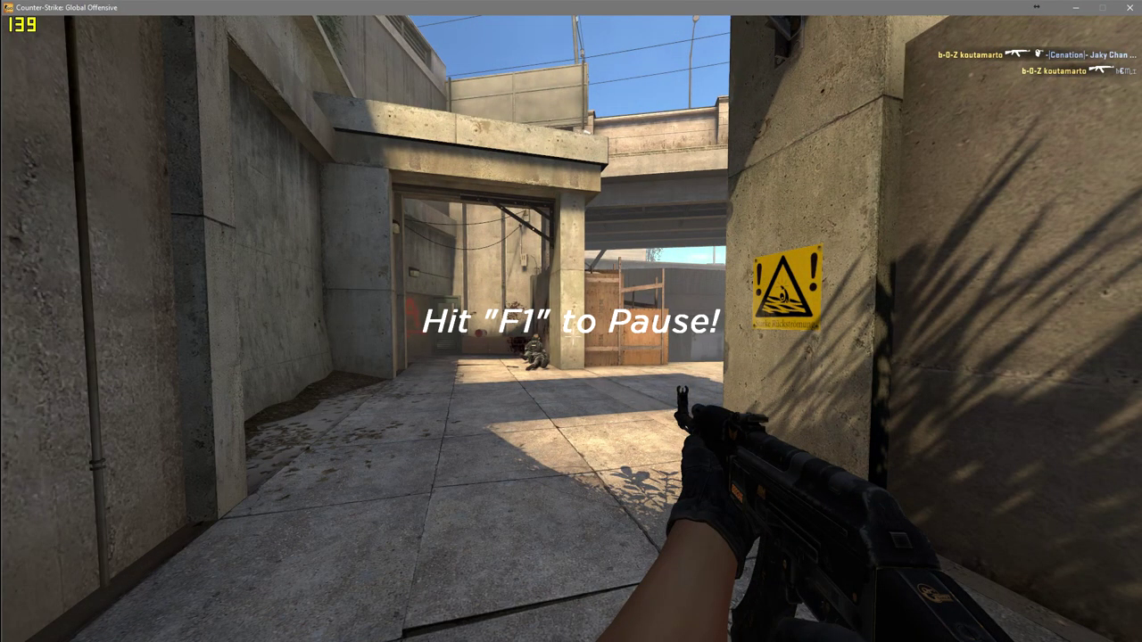
{"action": "key", "text": "grave"}
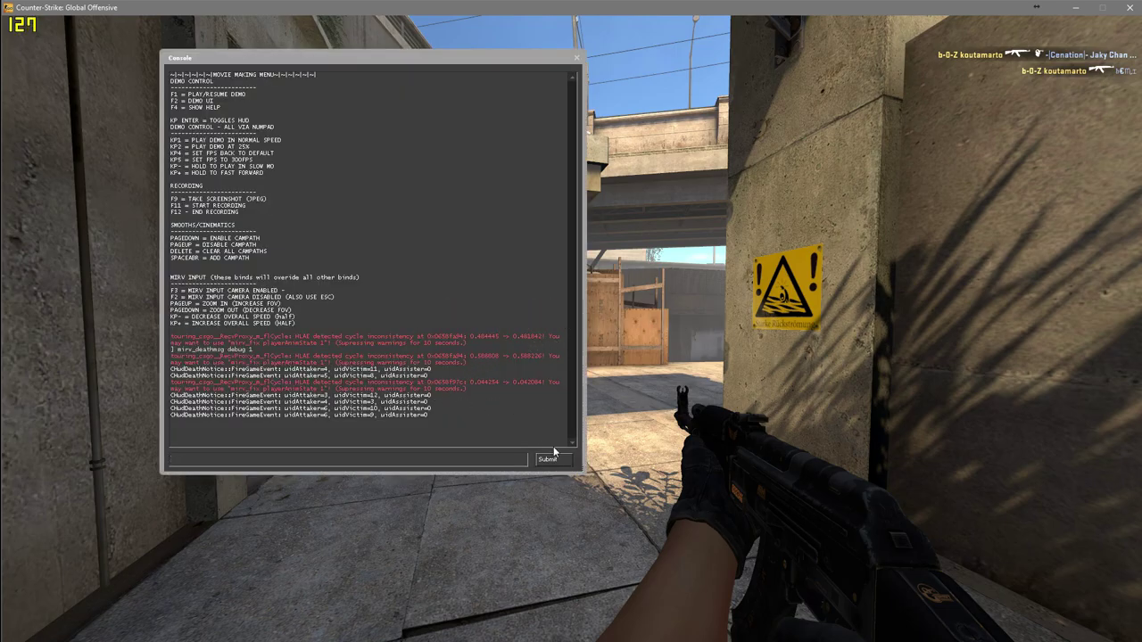
{"action": "left_click_drag", "start_coordinate": [587, 470], "coordinate": [633, 446]}
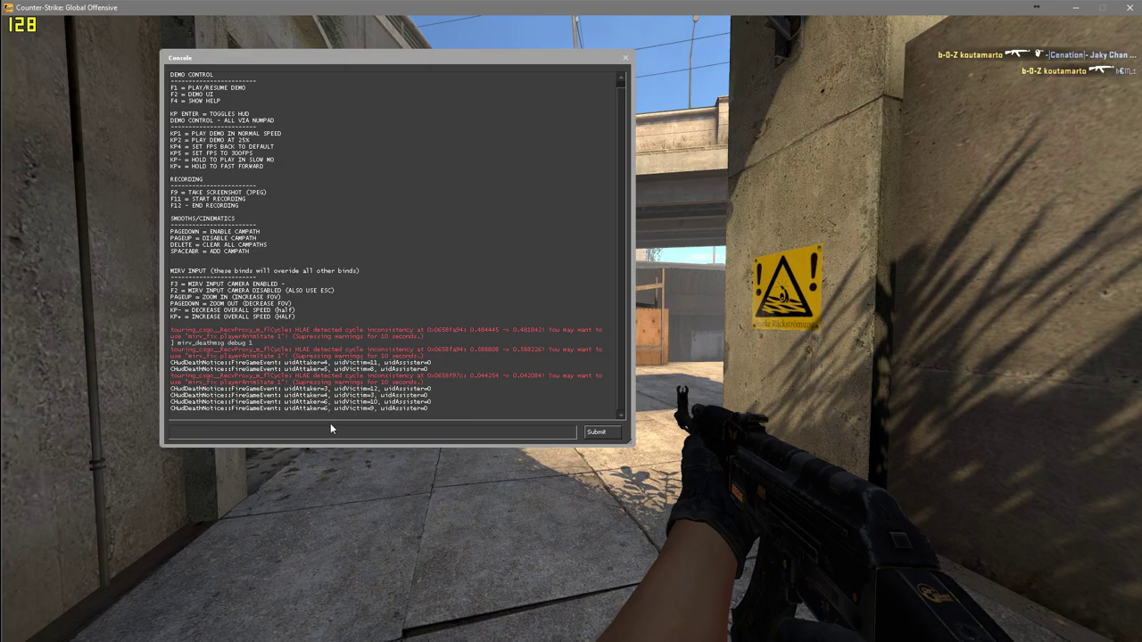
Step: In movie commands.txt, replace both player ID placeholders in the mp_display_kill_assists command line with 6
{"action": "key", "text": "alt+Tab"}
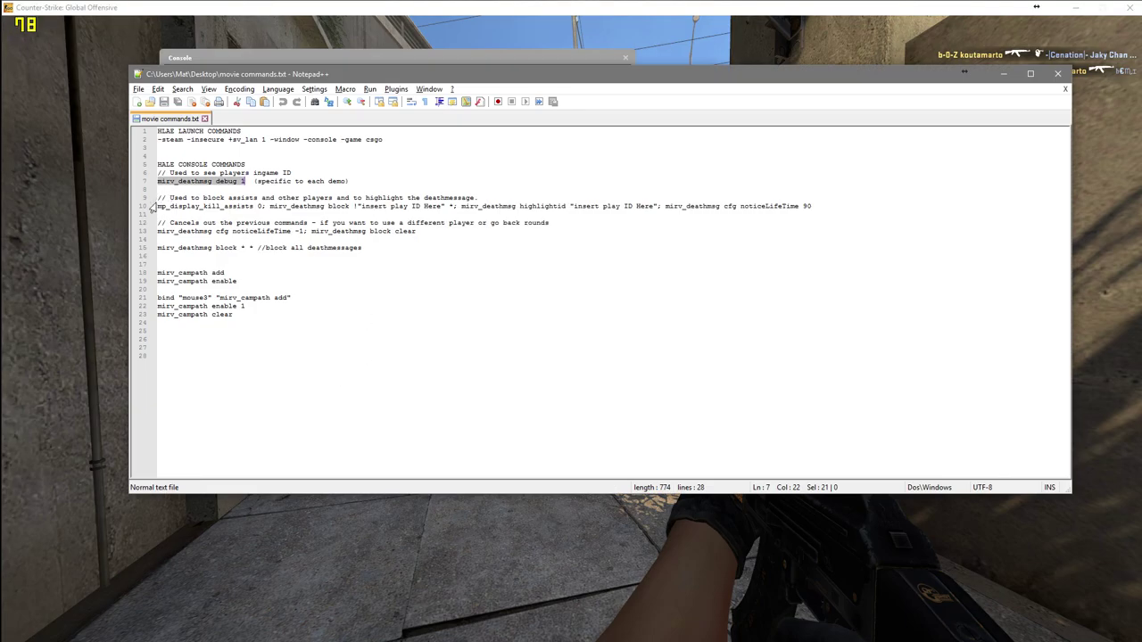
{"action": "left_click", "coordinate": [161, 199]}
{"action": "left_click_drag", "start_coordinate": [179, 197], "coordinate": [472, 202]}
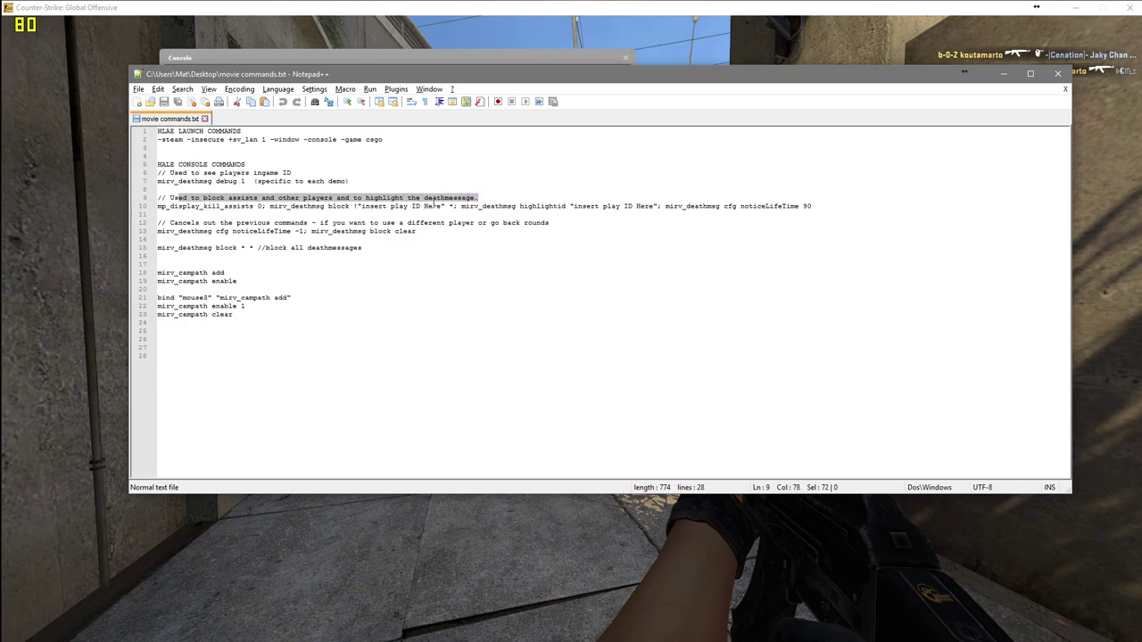
{"action": "mouse_move", "coordinate": [360, 206]}
{"action": "left_mouse_down"}
{"action": "mouse_move", "coordinate": [445, 206]}
{"action": "mouse_move", "coordinate": [357, 205]}
{"action": "left_mouse_up"}
{"action": "type", "text": "6"}
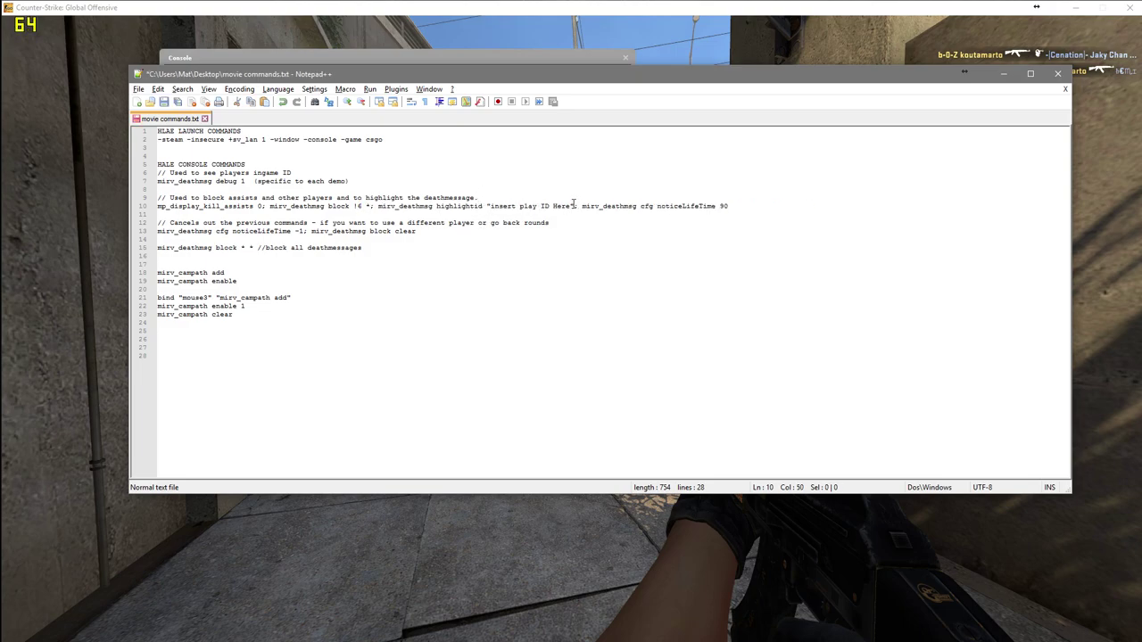
{"action": "left_click_drag", "start_coordinate": [573, 206], "coordinate": [488, 208]}
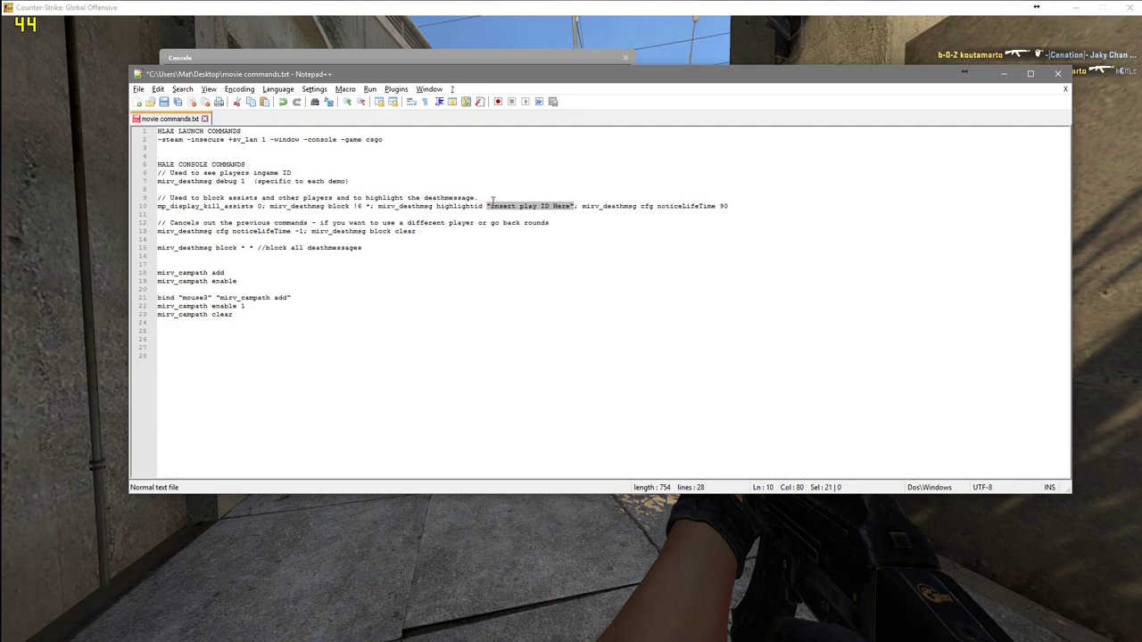
{"action": "type", "text": "6"}
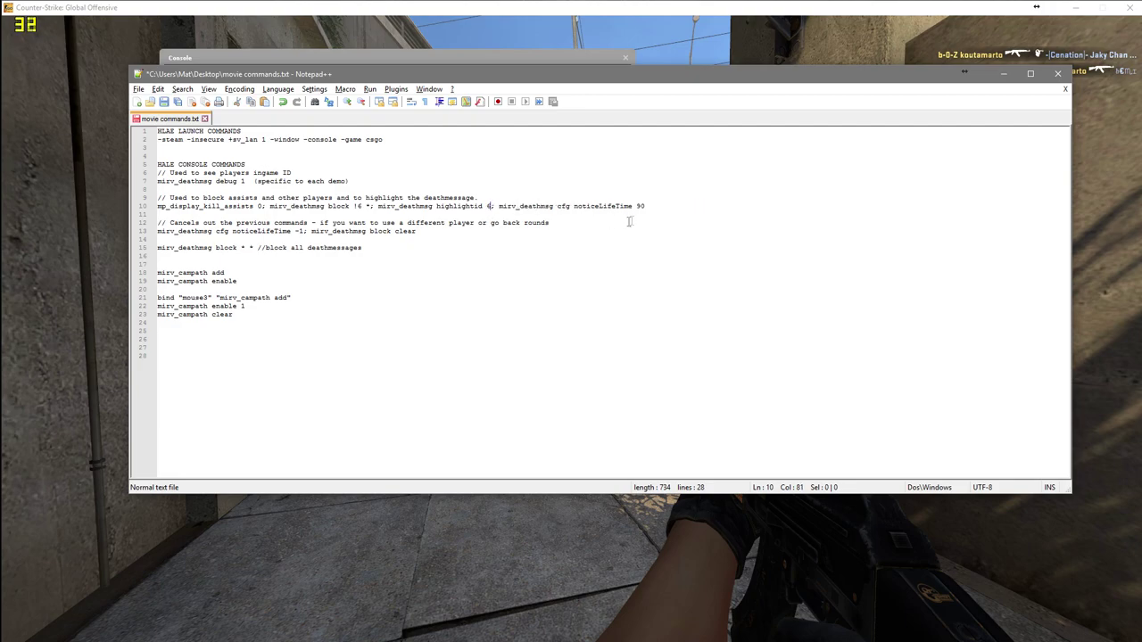
Step: Select the whole completed death-message command line, return to the game, close the console, and bring up the demo playback controls
{"action": "left_click_drag", "start_coordinate": [646, 206], "coordinate": [136, 211]}
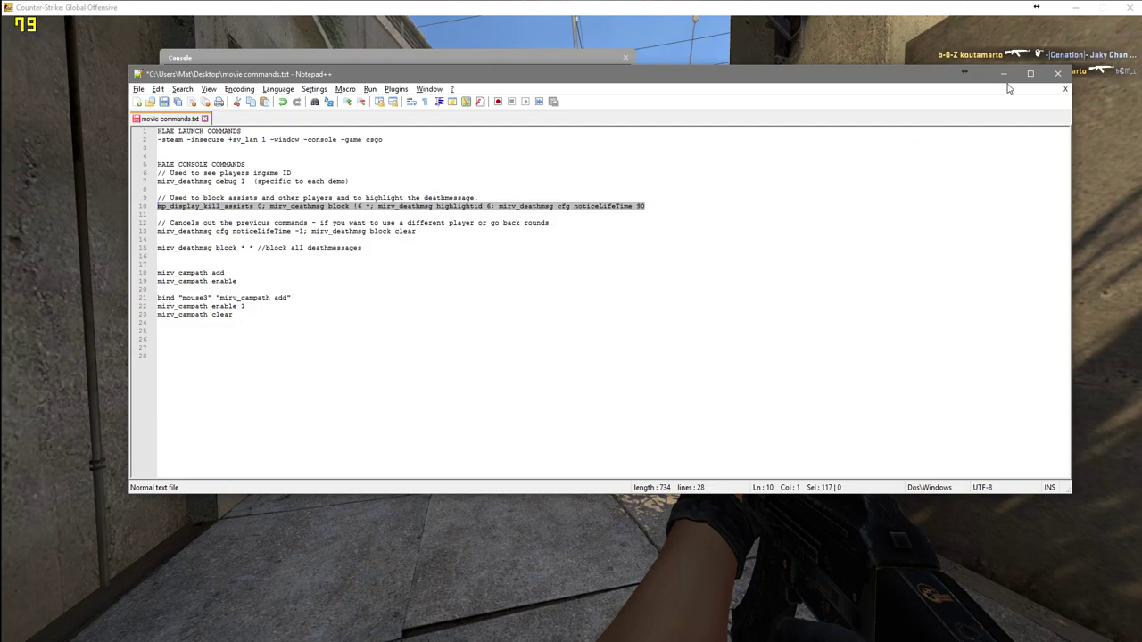
{"action": "left_click", "coordinate": [642, 20]}
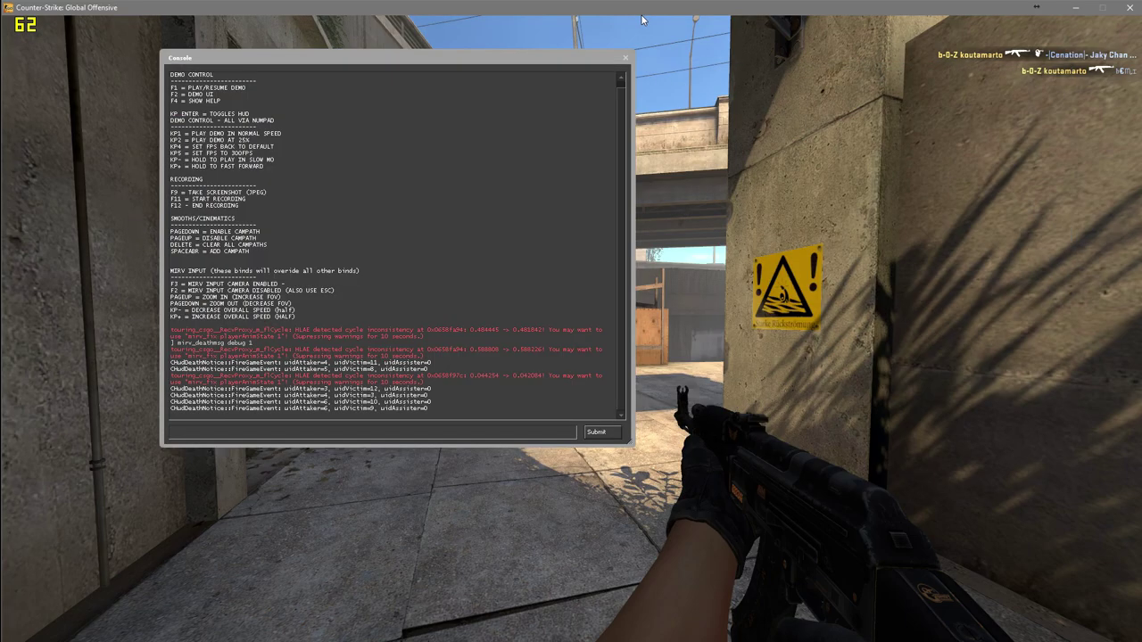
{"action": "left_click", "coordinate": [627, 59]}
{"action": "key", "text": "shift+F2"}
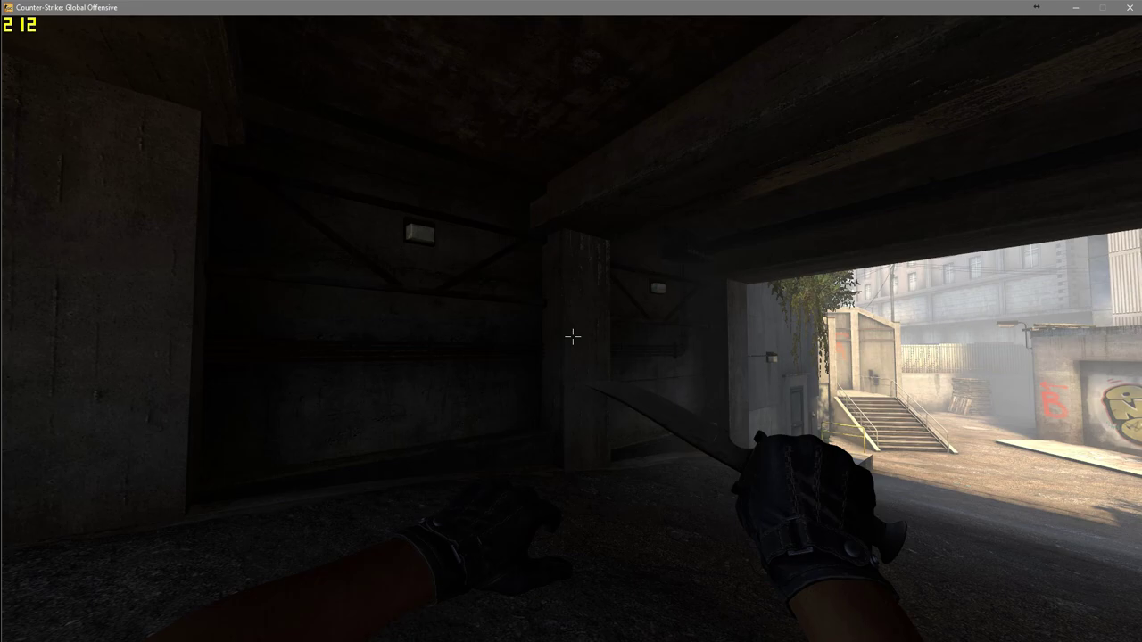
Step: Switch to FRAPS, review its movie capture settings and video capture hotkey, and minimize the window
{"action": "key", "text": "alt+Tab"}
{"action": "key", "text": "alt+Tab"}
{"action": "key", "text": "alt+Tab"}
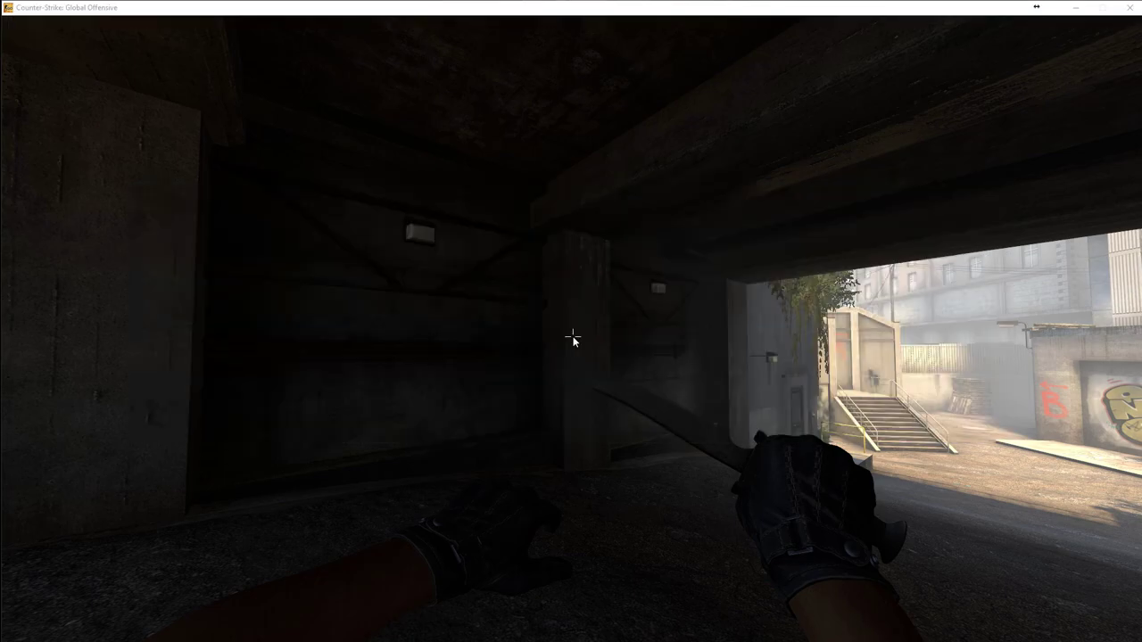
{"action": "key", "text": "alt+Tab"}
{"action": "key", "text": "alt+Tab"}
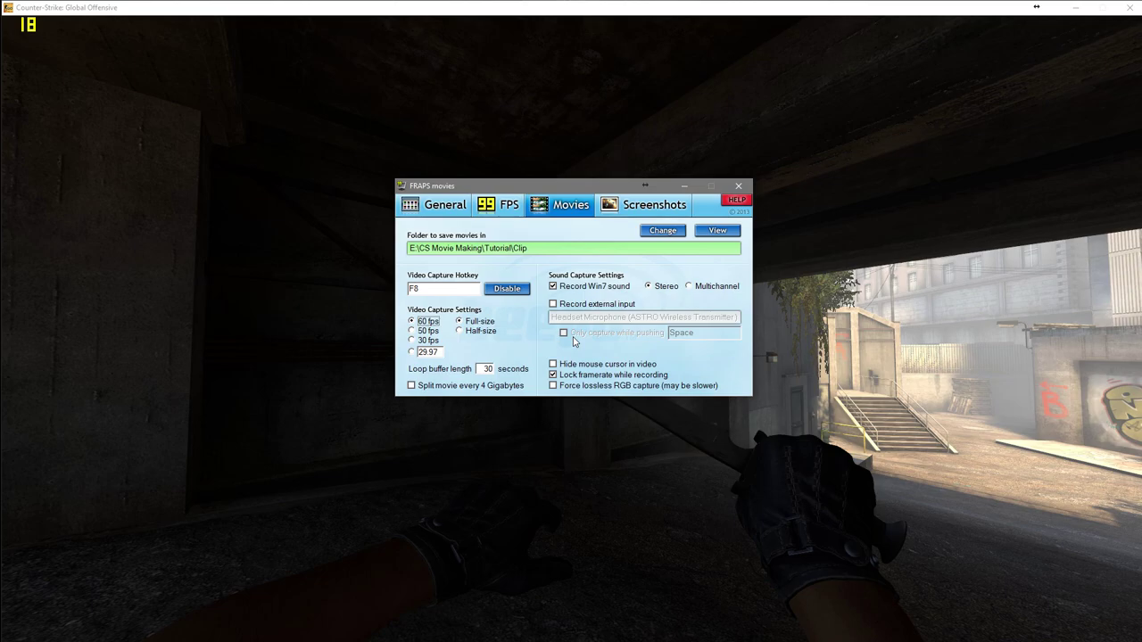
{"action": "left_click", "coordinate": [422, 288]}
{"action": "left_click", "coordinate": [684, 188]}
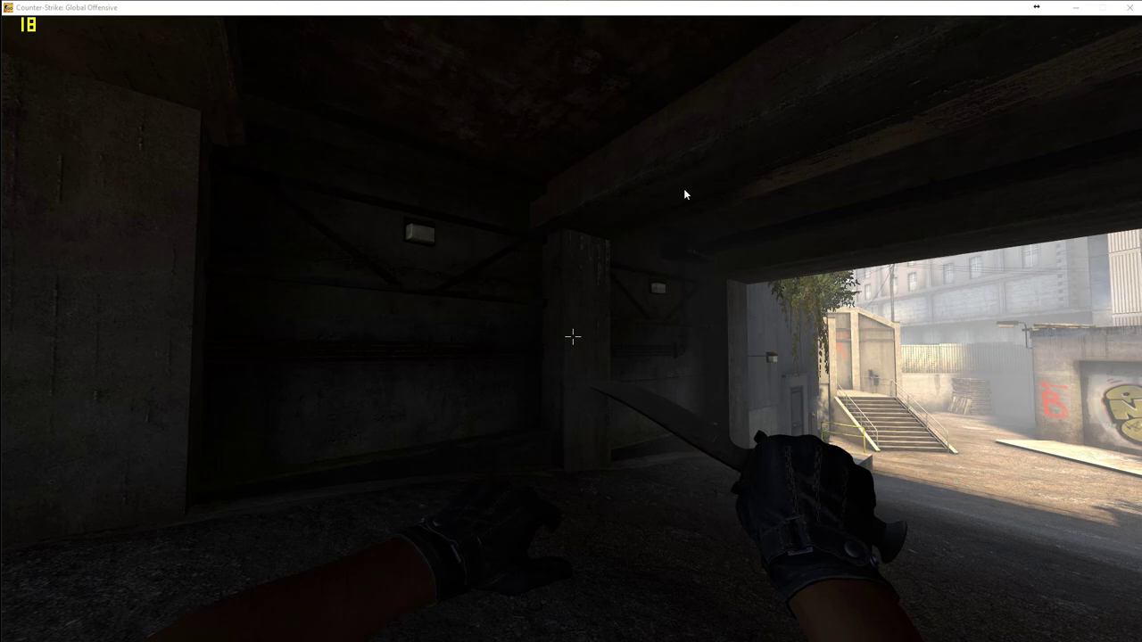
Step: Switch to the Steam Friends window, move it aside, check the available online status options, and minimize it
{"action": "key", "text": "alt+Tab"}
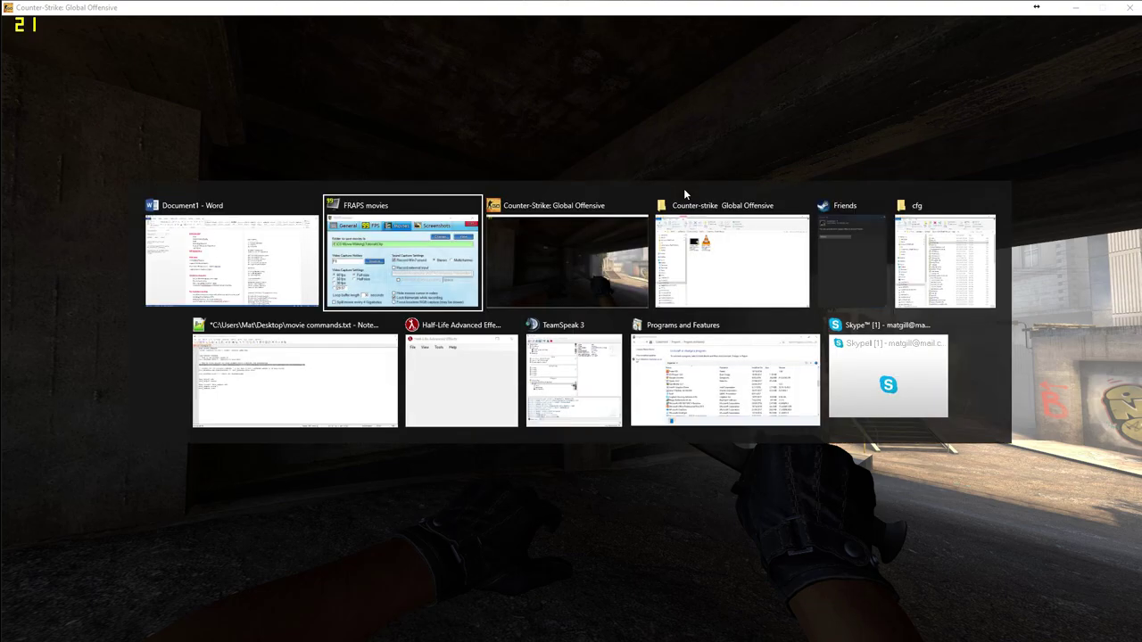
{"action": "key", "text": "alt+Tab"}
{"action": "key", "text": "alt+Tab"}
{"action": "key", "text": "alt+Tab"}
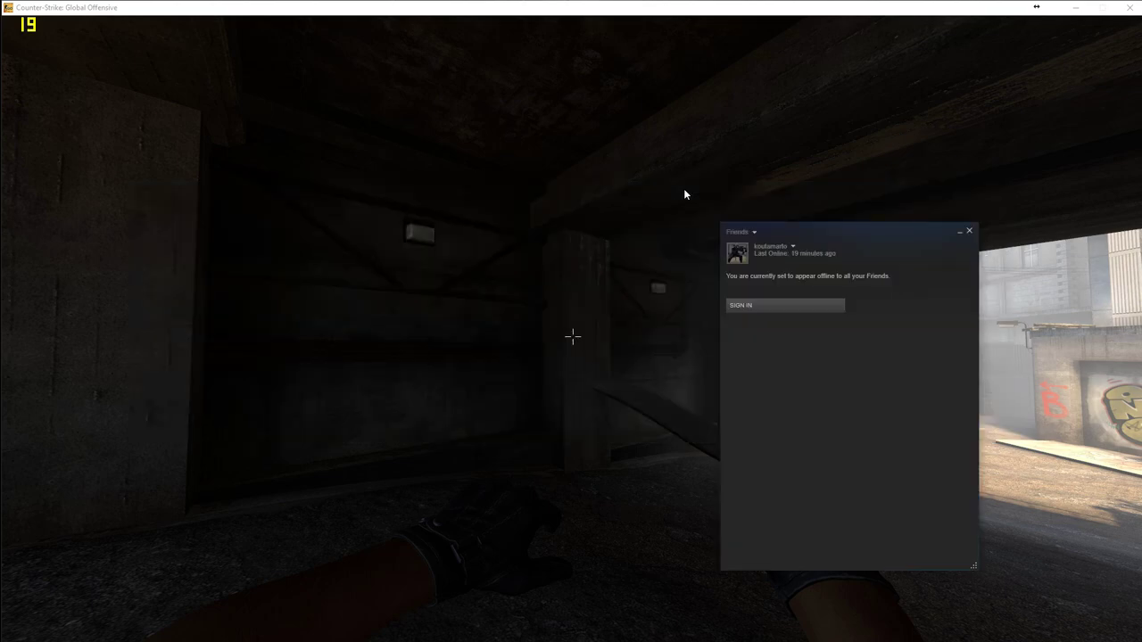
{"action": "left_click_drag", "start_coordinate": [825, 226], "coordinate": [927, 104]}
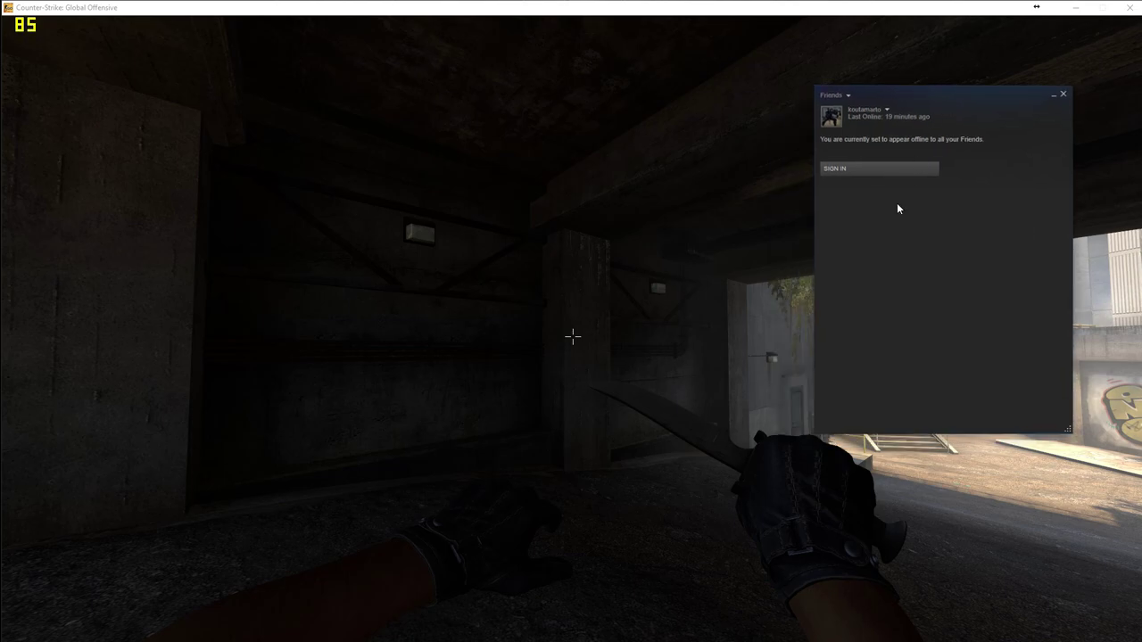
{"action": "left_click", "coordinate": [851, 94]}
{"action": "left_click", "coordinate": [851, 95]}
{"action": "left_click", "coordinate": [887, 110]}
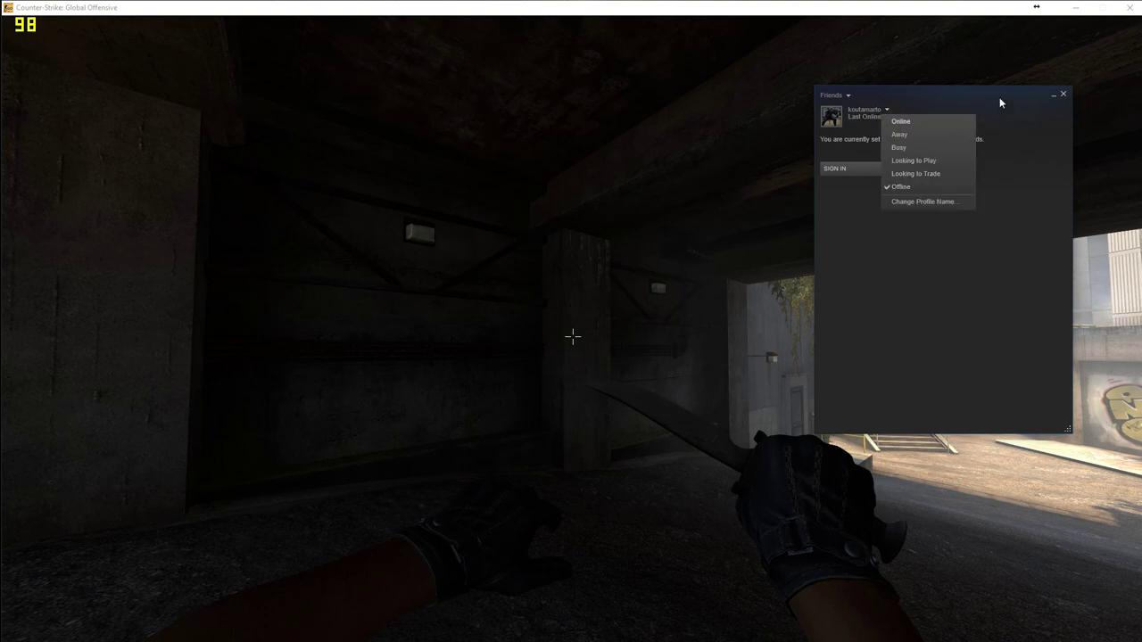
{"action": "left_click", "coordinate": [1052, 100]}
{"action": "left_click", "coordinate": [1053, 98]}
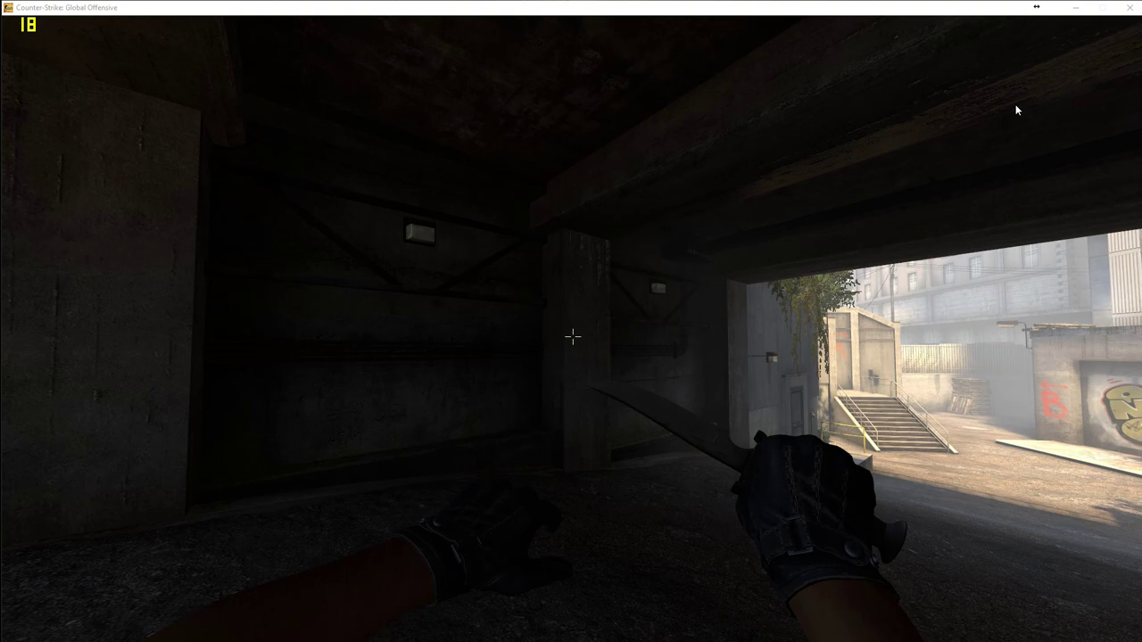
Step: Open the game console, check the demo playback speed bindings in the movie-making help, and close it
{"action": "key", "text": "grave"}
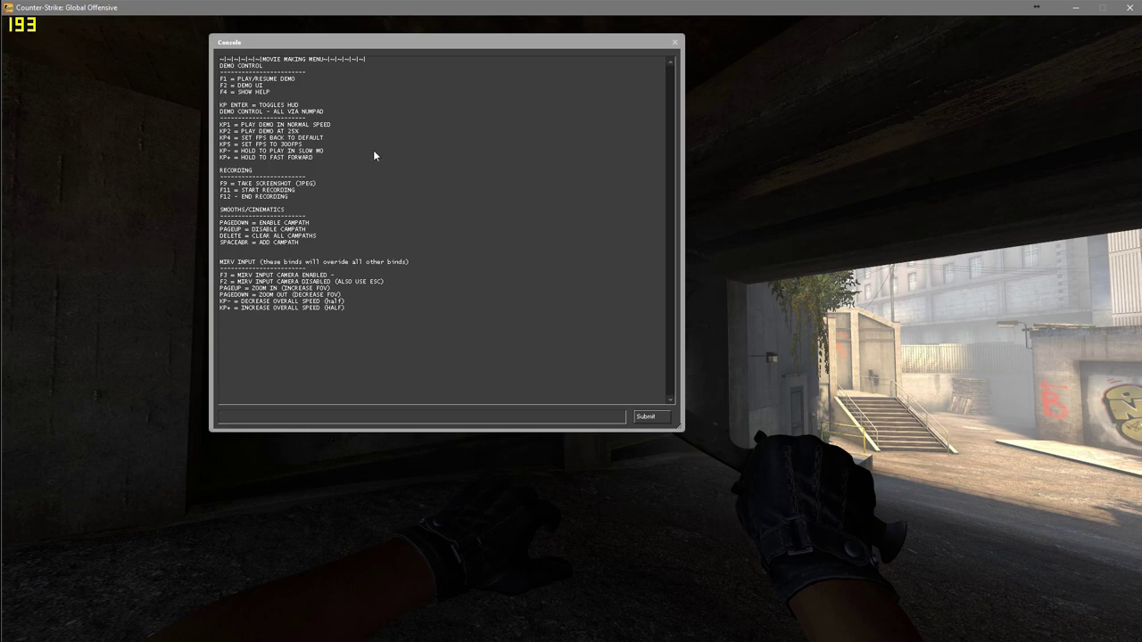
{"action": "left_click_drag", "start_coordinate": [302, 132], "coordinate": [214, 136]}
{"action": "left_click", "coordinate": [676, 42]}
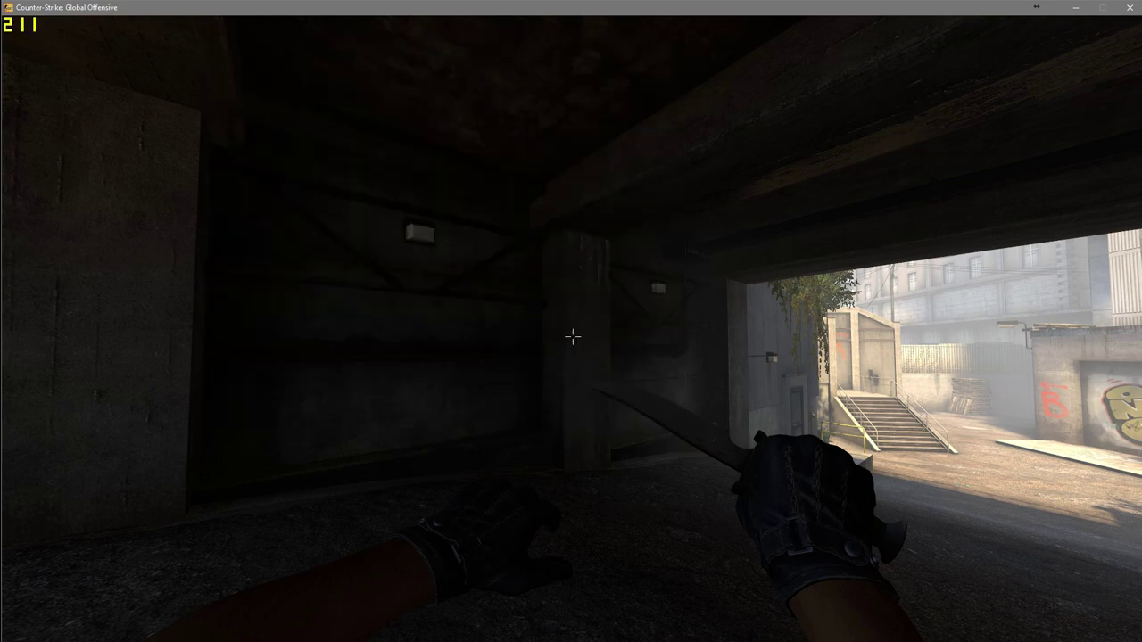
Step: Play the demo through the tunnel to bombsite B, capture the clip with FRAPS until the round ends, and open the demo playback controls
{"action": "key", "text": "5"}
{"action": "key", "text": "w"}
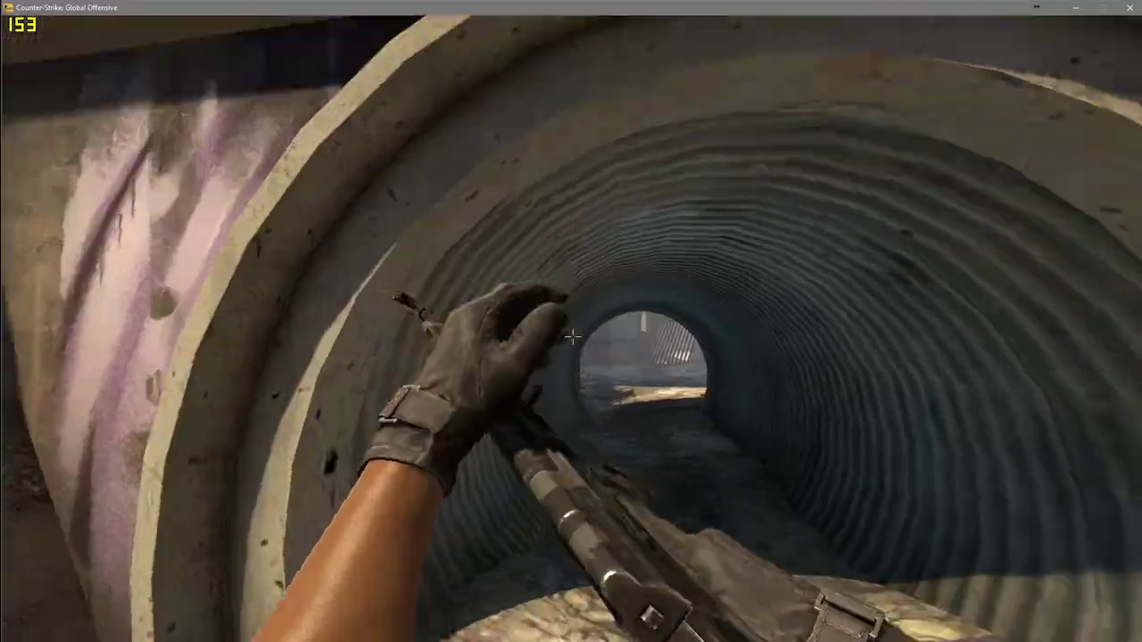
{"action": "key", "text": "w"}
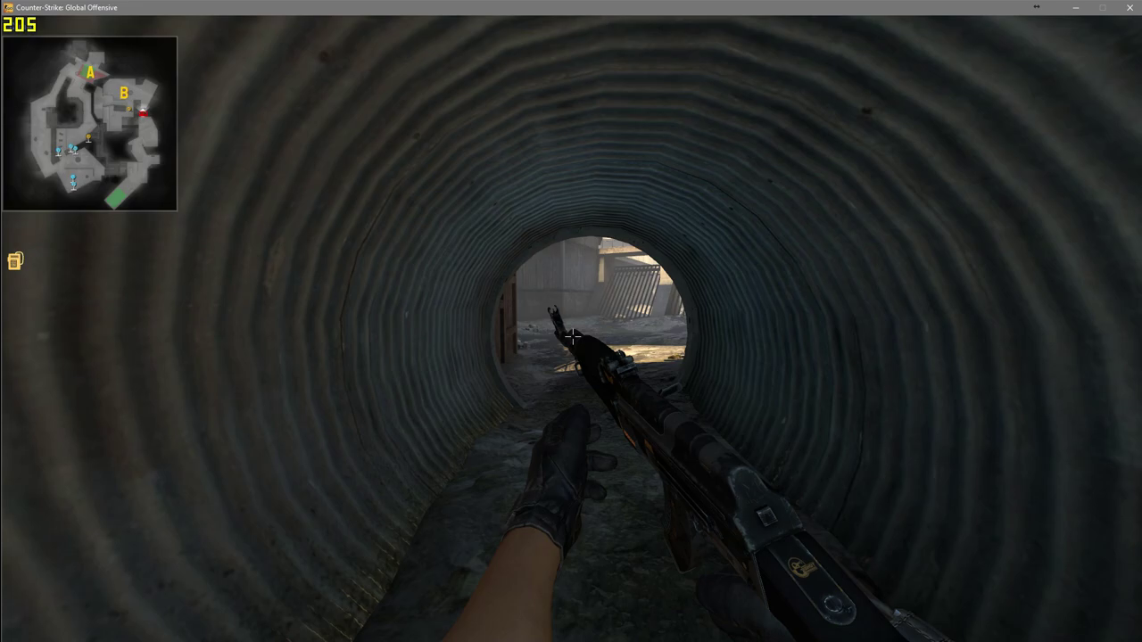
{"action": "key", "text": "w"}
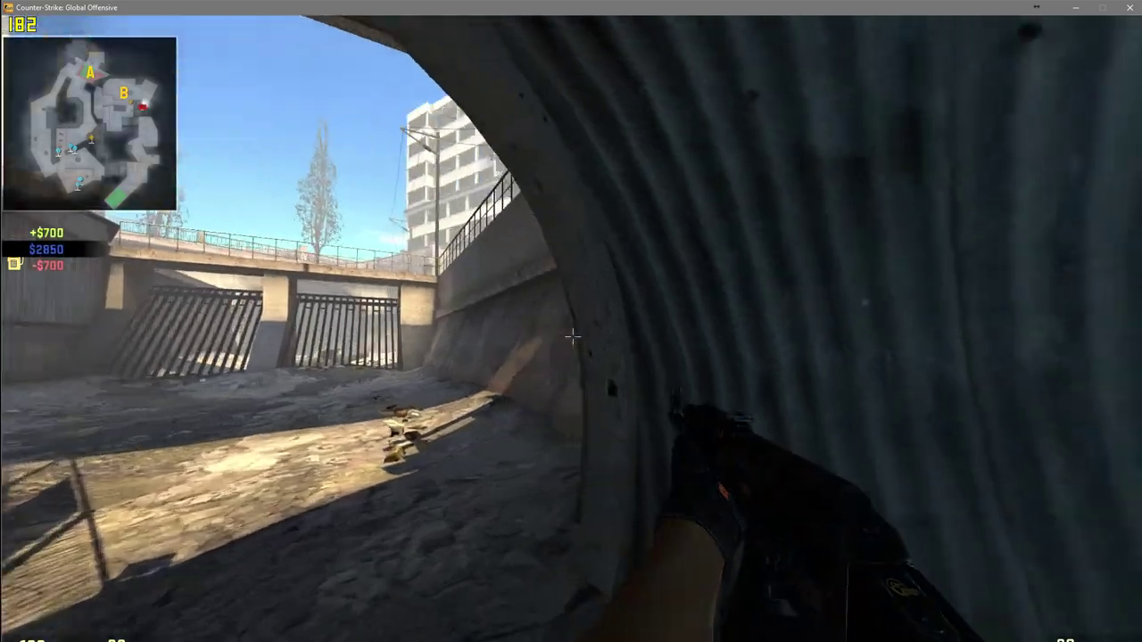
{"action": "key", "text": "w"}
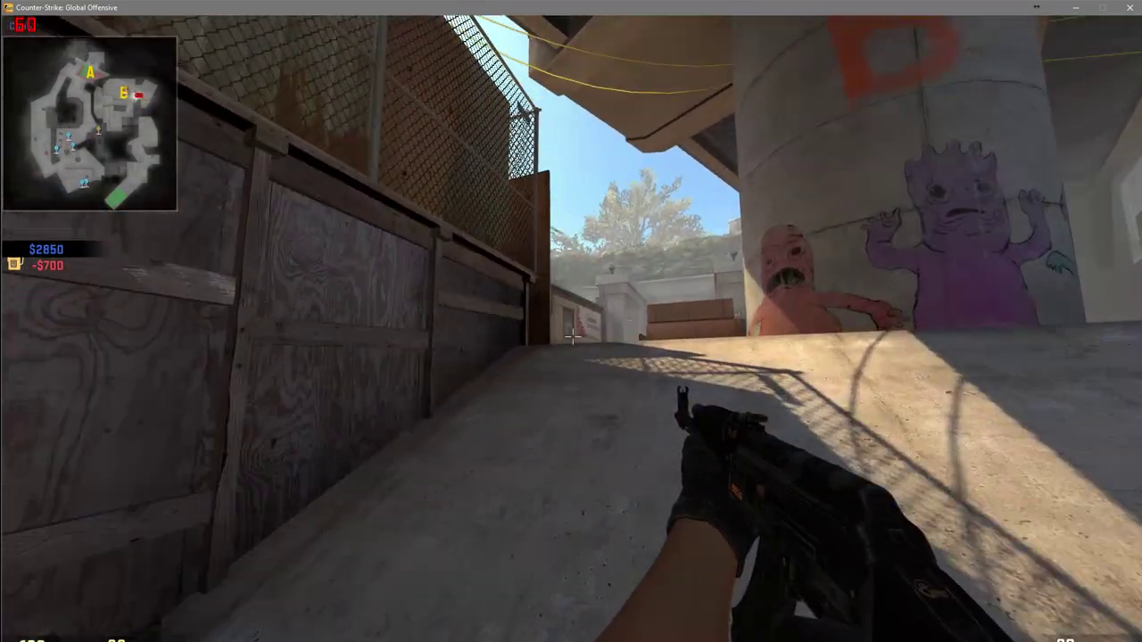
{"action": "key", "text": "w"}
{"action": "key", "text": "5"}
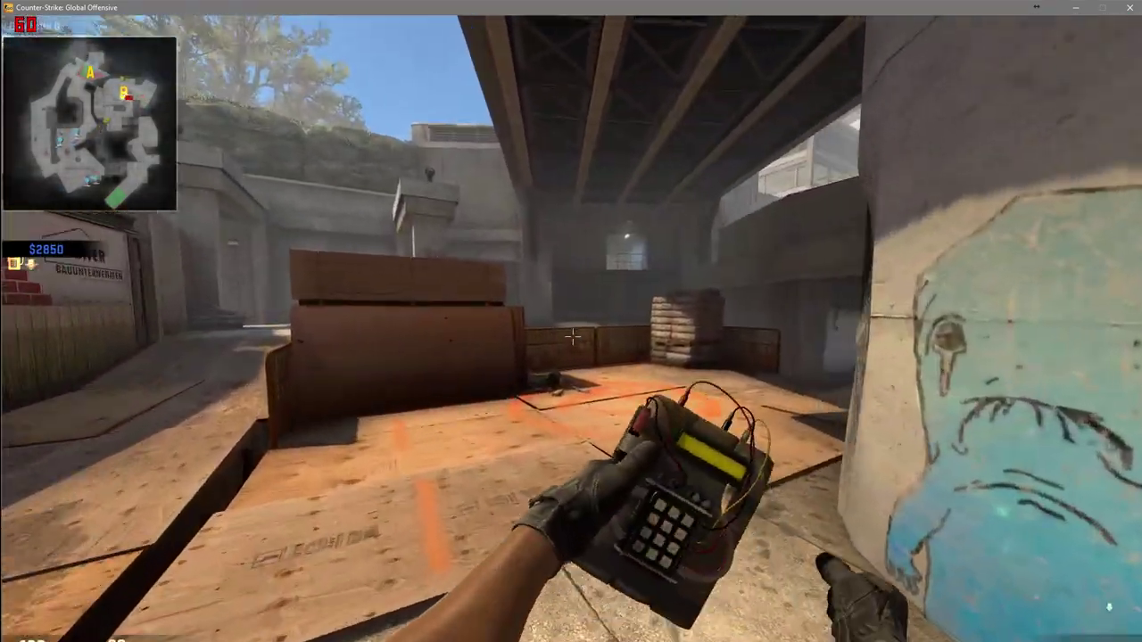
{"action": "key", "text": "w"}
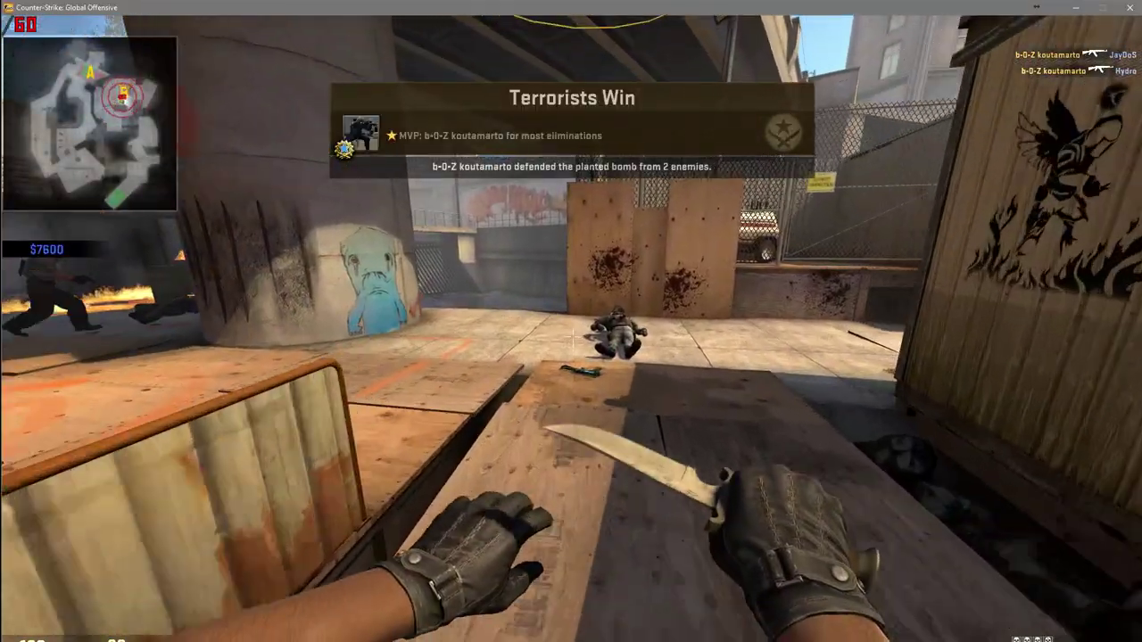
{"action": "key", "text": "w"}
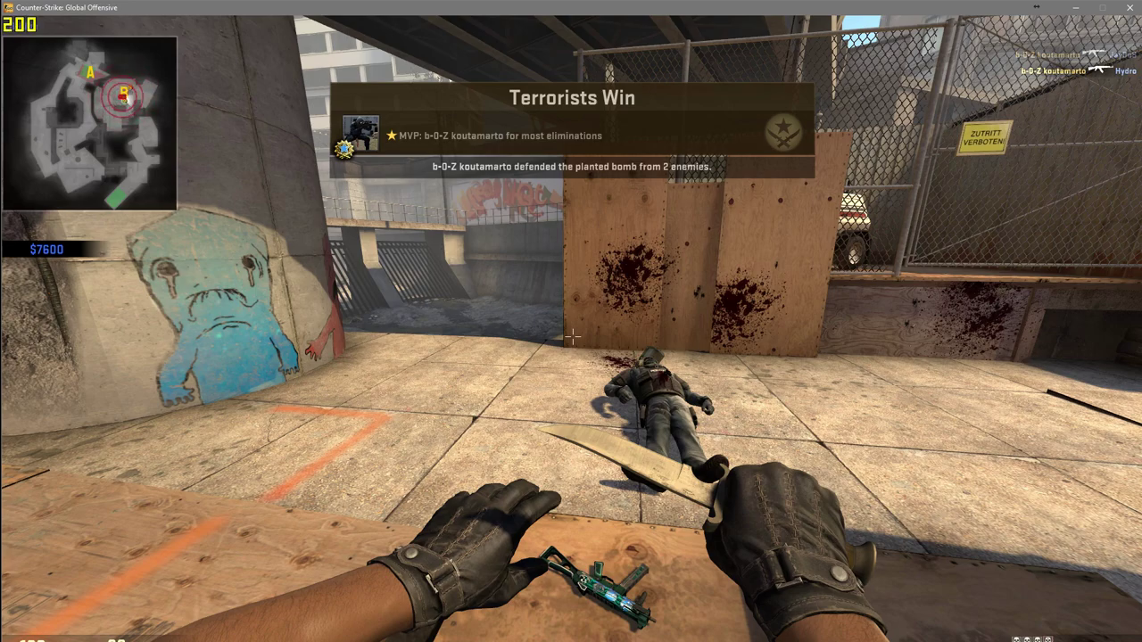
{"action": "key", "text": "shift+F2"}
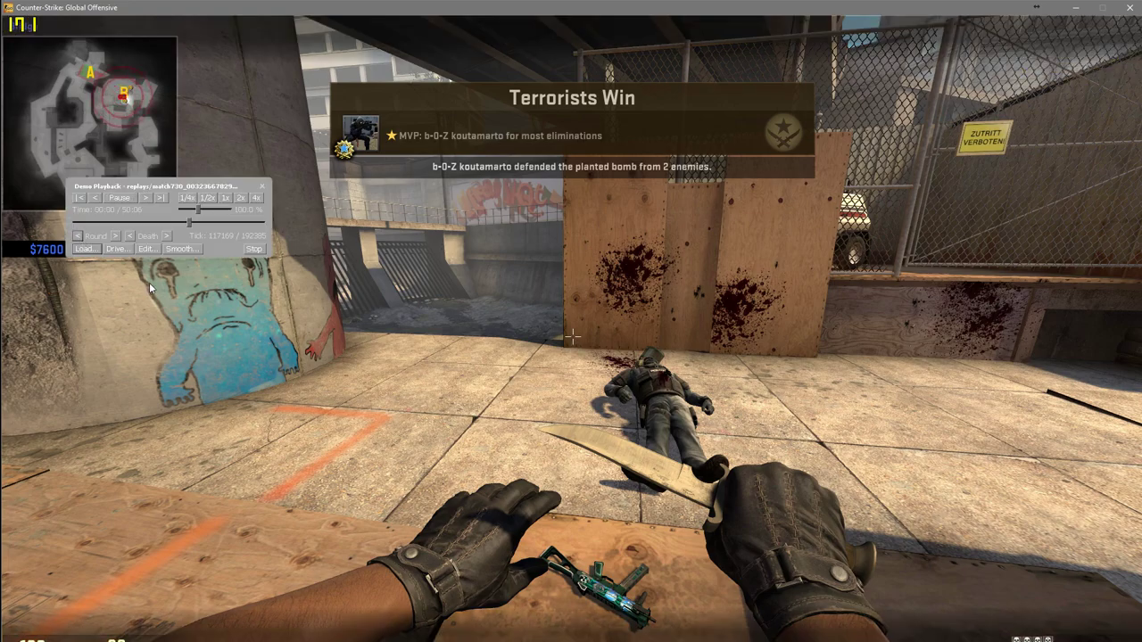
Step: Switch to the movie commands notes in Notepad++ and select the line that blocks and highlights death messages
{"action": "key", "text": "alt+Tab"}
{"action": "key", "text": "alt+Tab"}
{"action": "key", "text": "alt+Tab"}
{"action": "key", "text": "alt+Tab"}
{"action": "key", "text": "alt+Tab"}
{"action": "key", "text": "alt+Tab"}
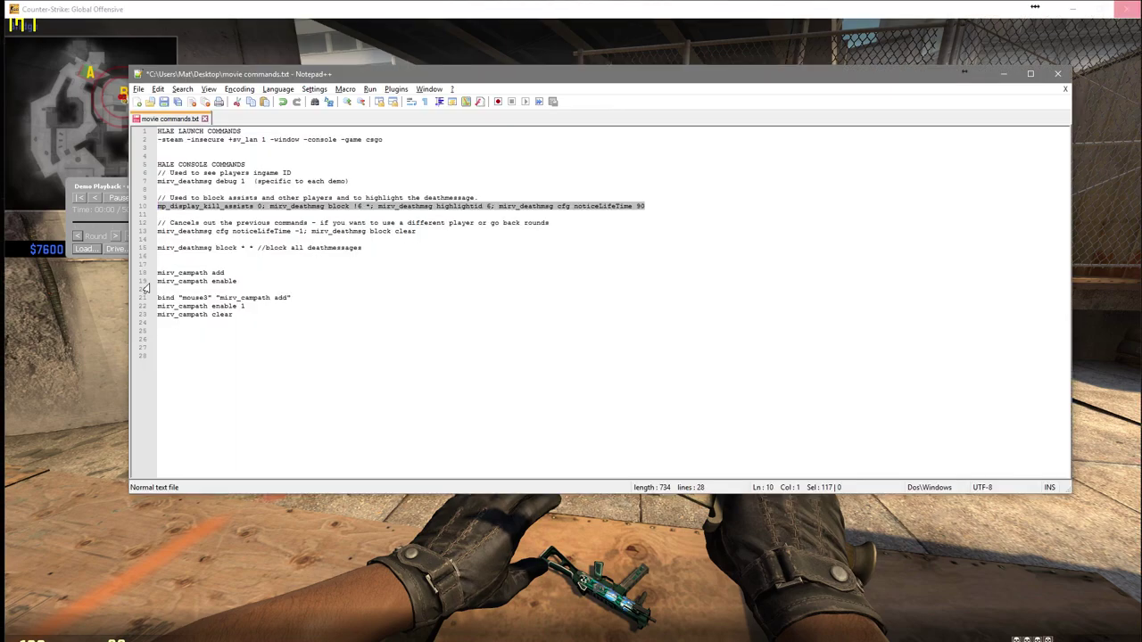
{"action": "key", "text": "alt+Tab"}
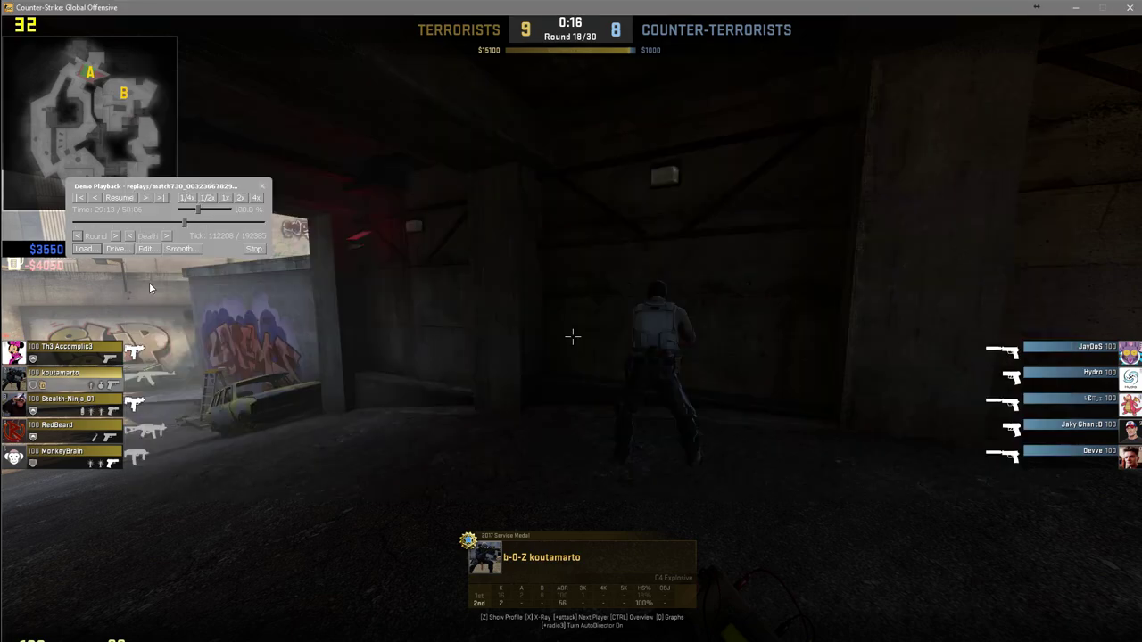
{"action": "key", "text": "alt+Tab"}
{"action": "left_click", "coordinate": [648, 206]}
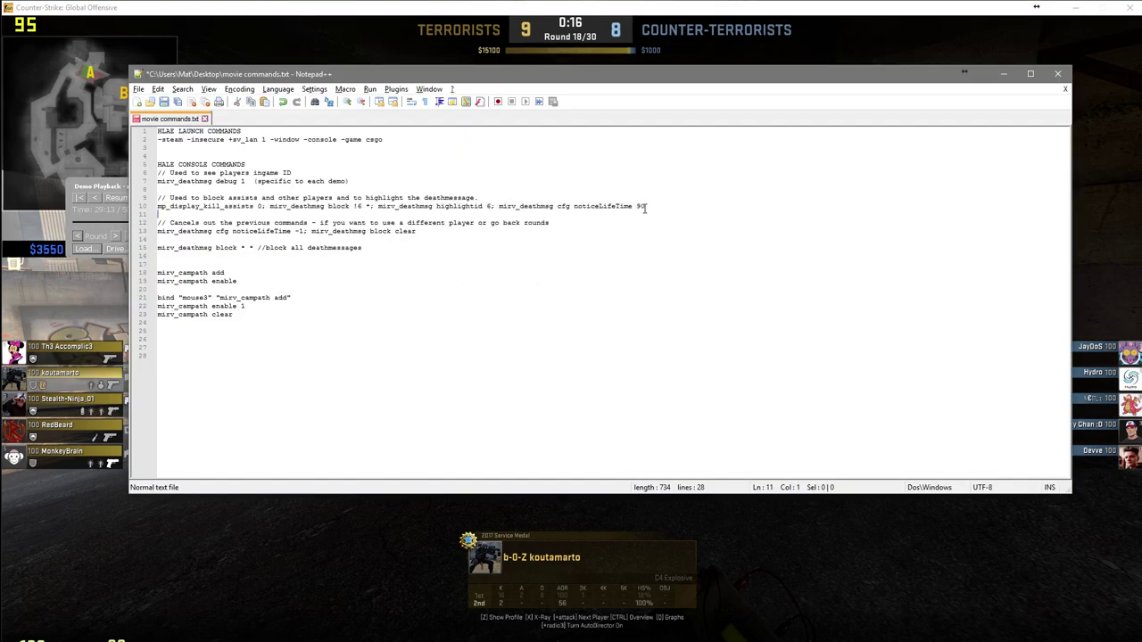
{"action": "left_click_drag", "start_coordinate": [648, 206], "coordinate": [146, 211]}
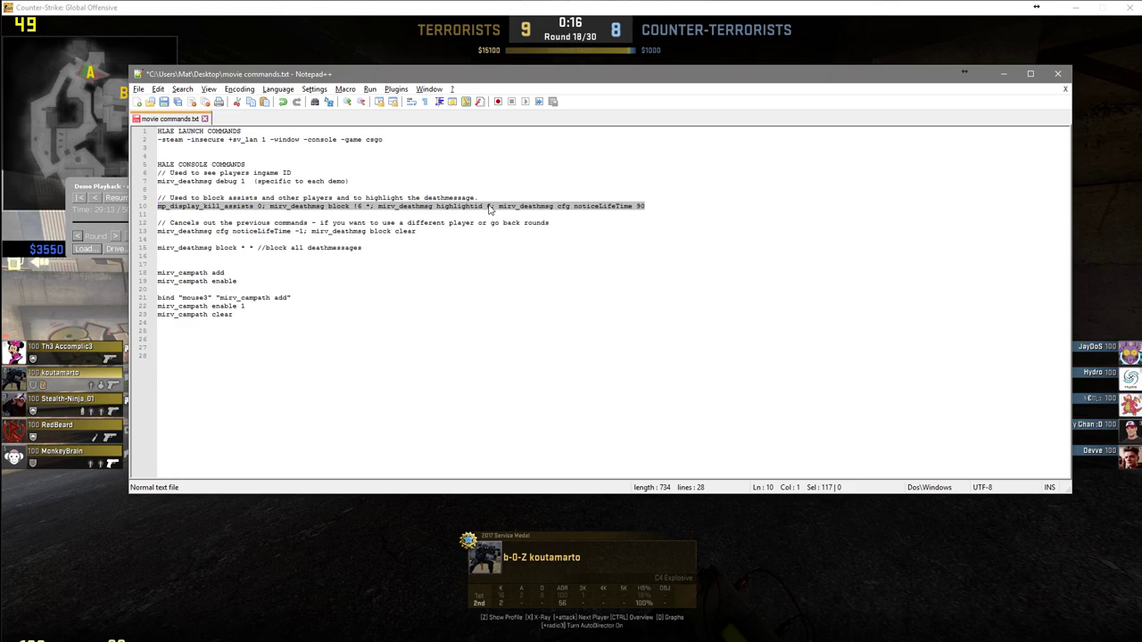
Step: Review each command on line 10 of the notes: kill assists display, death-message blocking, highlight ID and notice lifetime
{"action": "left_click", "coordinate": [262, 207]}
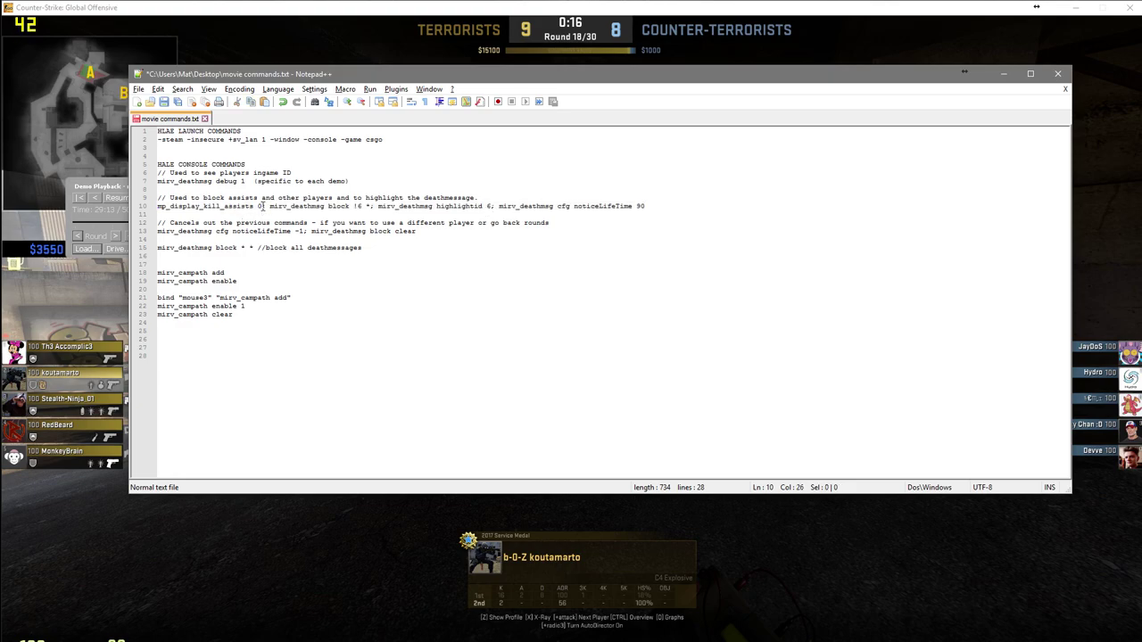
{"action": "double_click", "coordinate": [360, 206]}
{"action": "left_click_drag", "start_coordinate": [360, 206], "coordinate": [266, 207]}
{"action": "left_click_drag", "start_coordinate": [492, 206], "coordinate": [377, 206]}
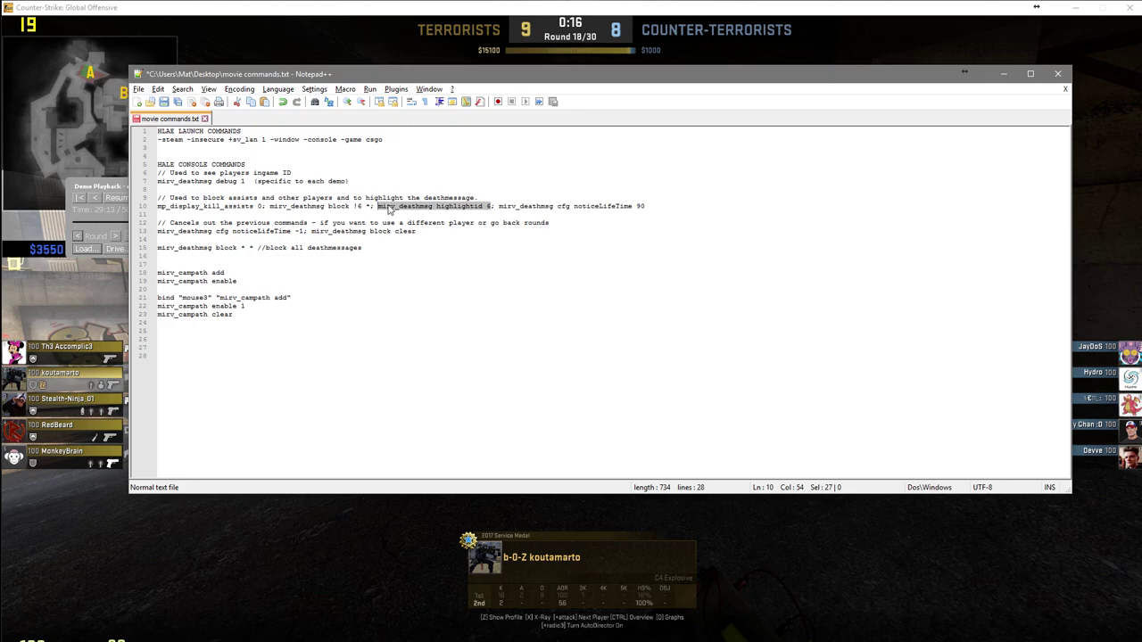
{"action": "left_click_drag", "start_coordinate": [671, 206], "coordinate": [499, 206]}
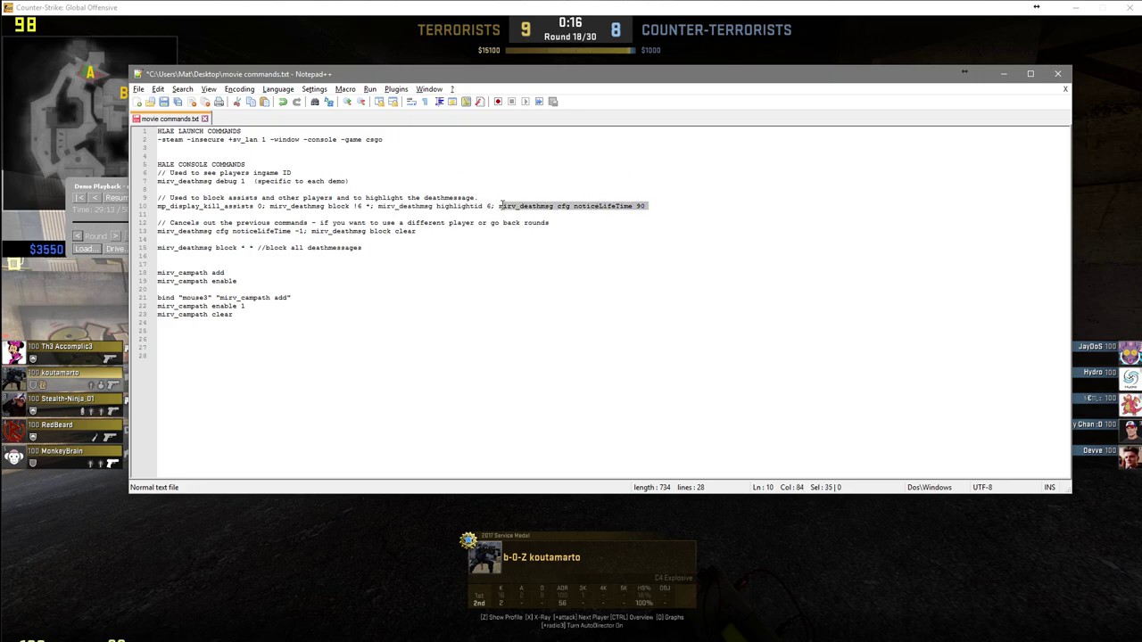
Step: Copy the full line 10 command and run it in the game console: mp_display_kill_assists 0; mirv_deathmsg block !6 *; mirv_deathmsg highlightid 6; mirv_deathmsg cfg noticeLifeTime 90
{"action": "left_click", "coordinate": [571, 206]}
{"action": "left_click_drag", "start_coordinate": [650, 206], "coordinate": [154, 206]}
{"action": "key", "text": "alt+Tab"}
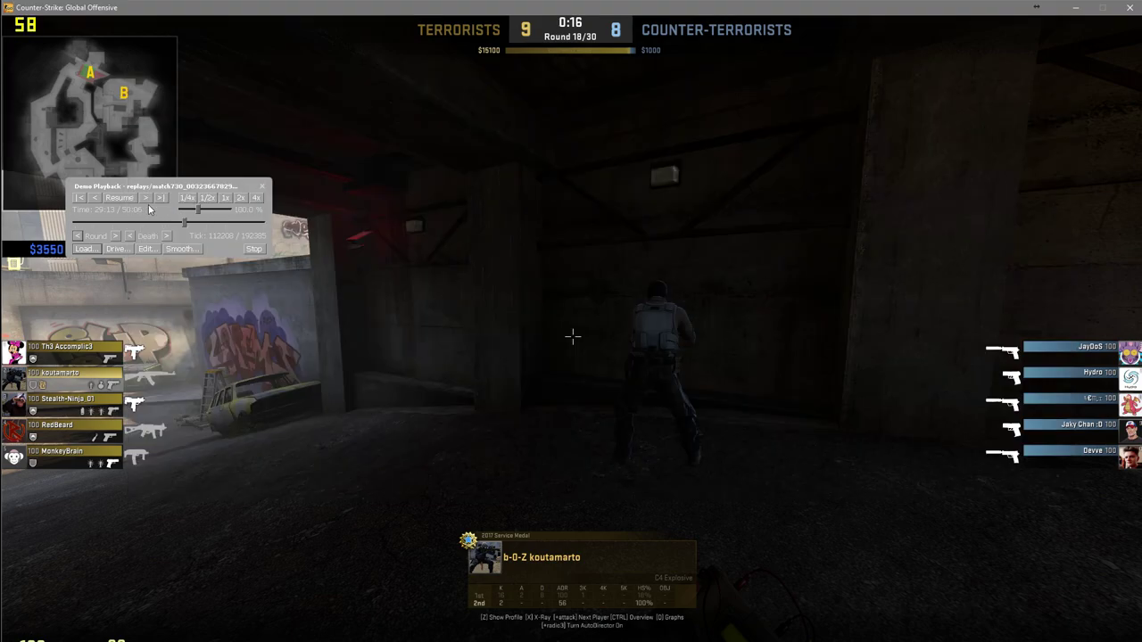
{"action": "key", "text": "grave"}
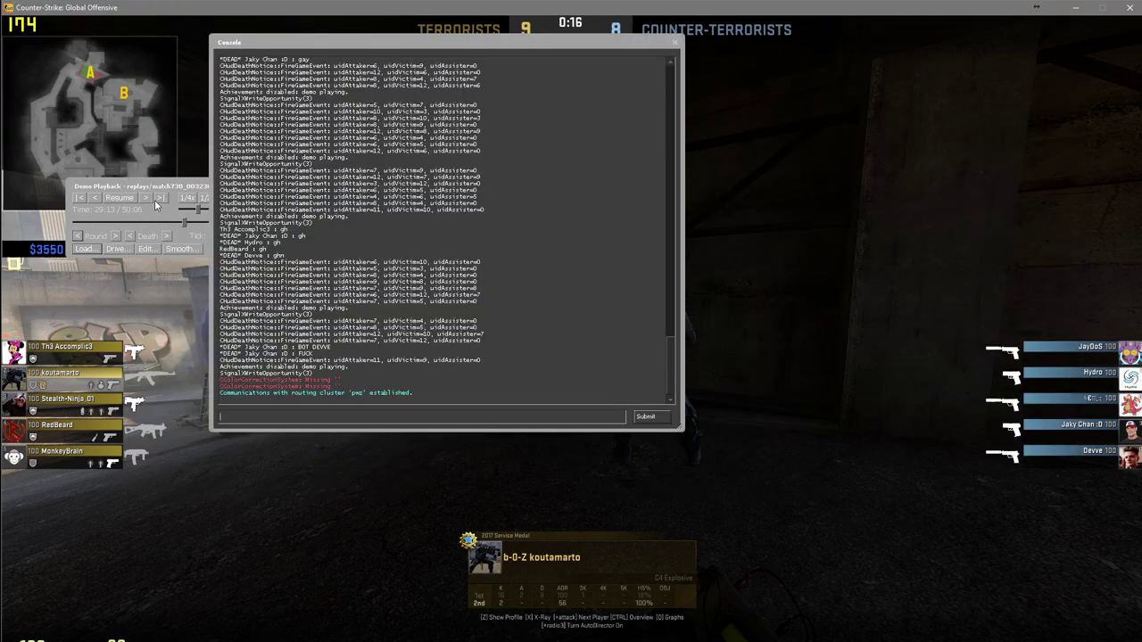
{"action": "type", "text": "mp_display_kill_assists 0; mirv_deathmsg block % *; mirv_deathmsg highlightId 6; mirv_deathmsg cfg noticeLifeTime 90"}
{"action": "key", "text": "Return"}
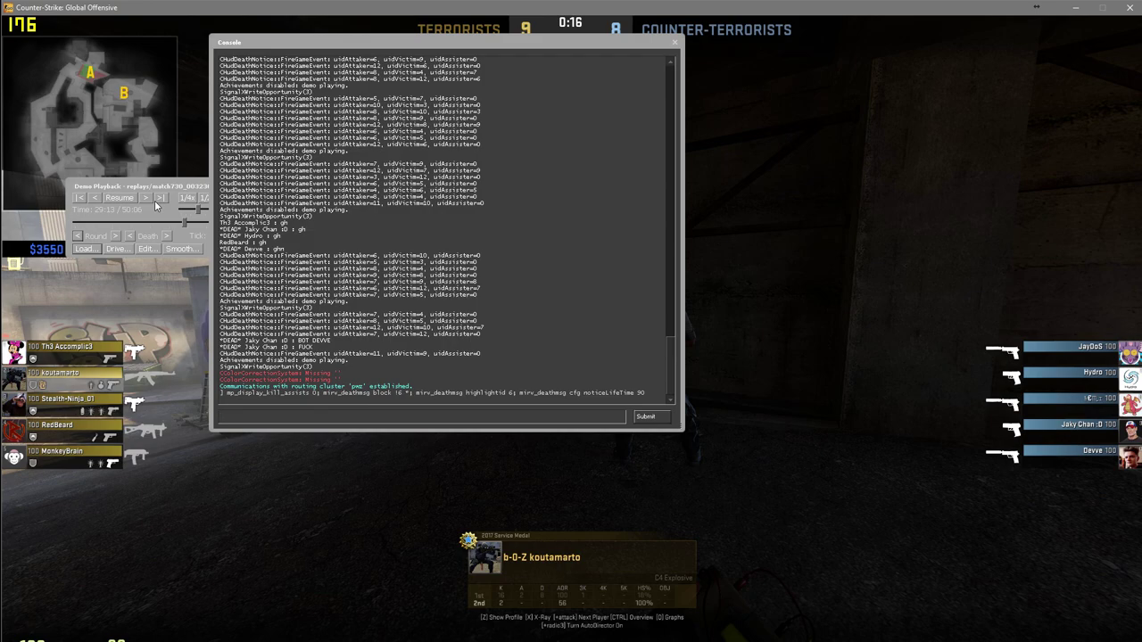
{"action": "key", "text": "grave"}
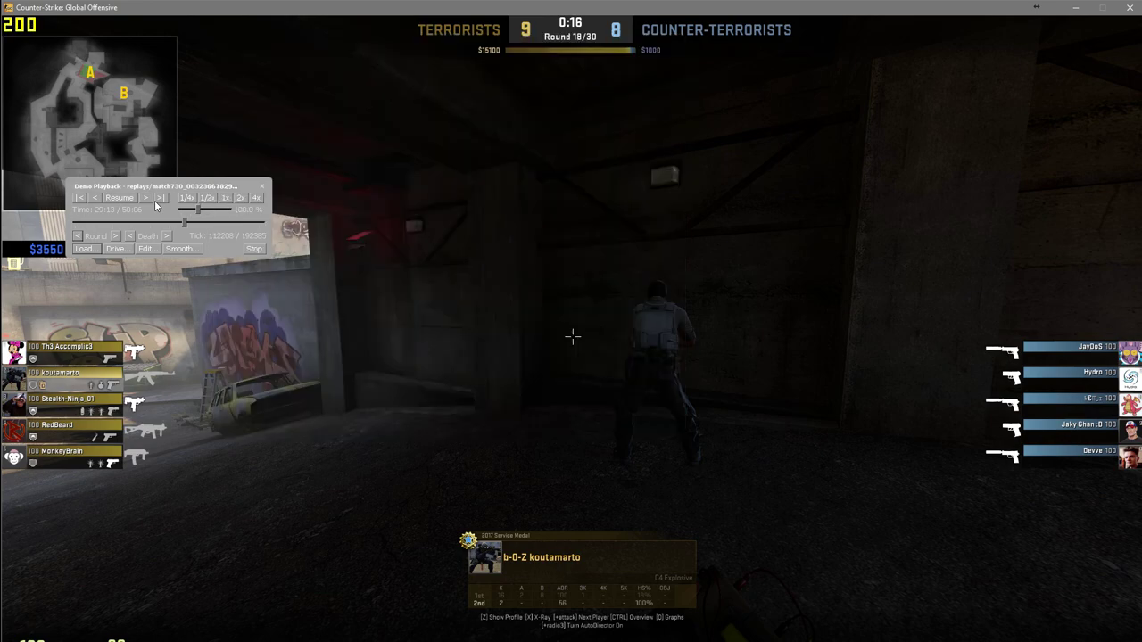
Step: Play the round 18 demo in first person through the tunnel with the playback controls closed and the HUD hidden
{"action": "left_click", "coordinate": [262, 187]}
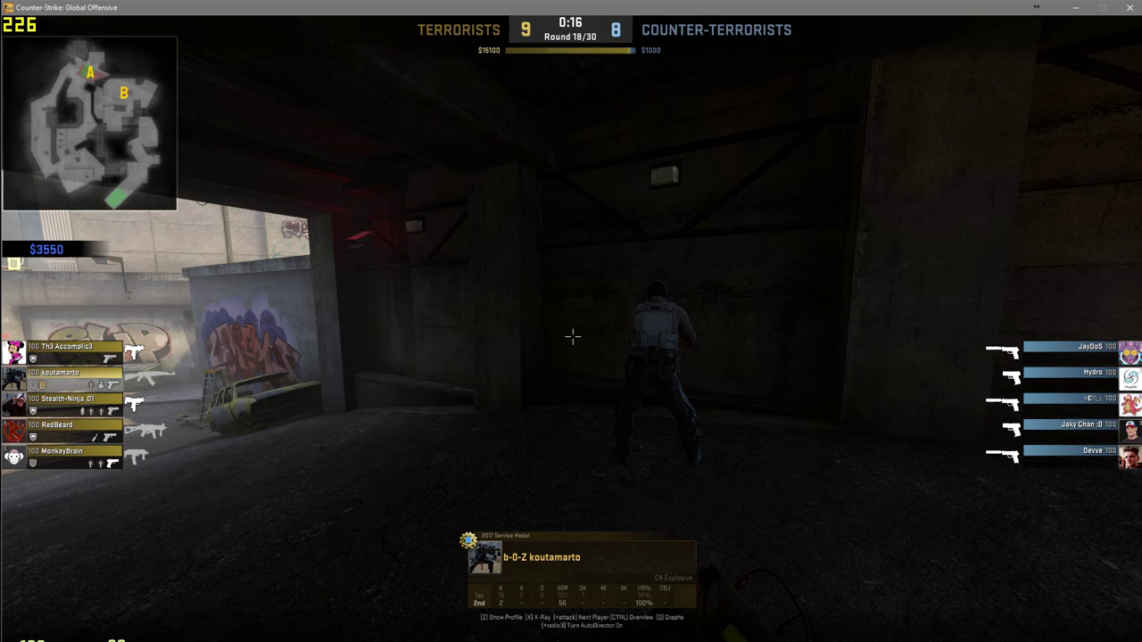
{"action": "key", "text": "h"}
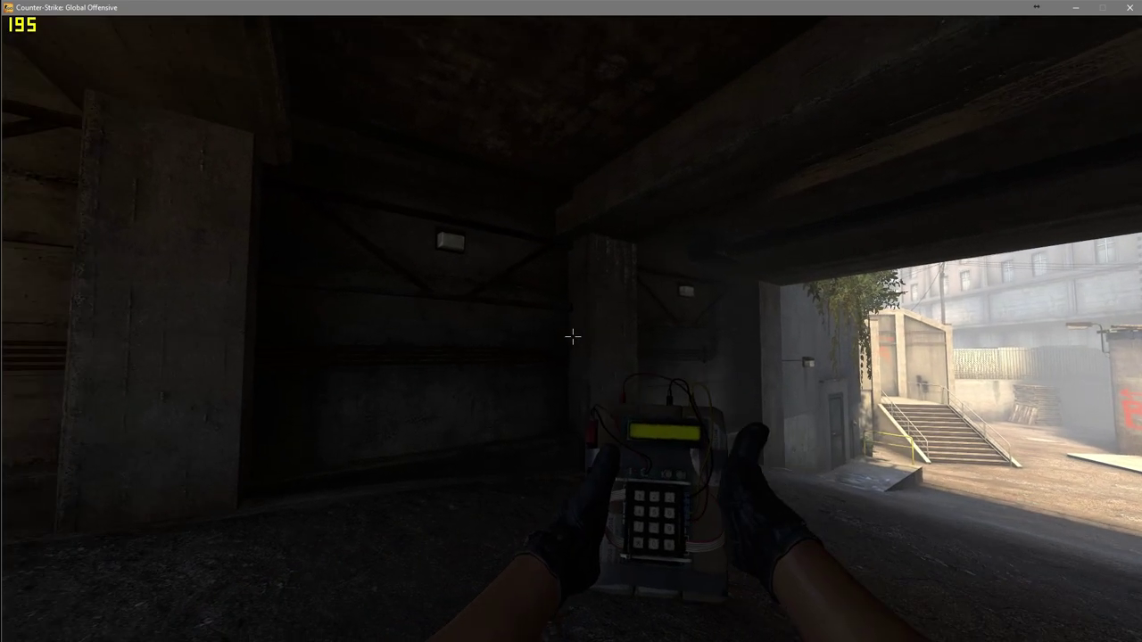
{"action": "key", "text": "1"}
{"action": "key", "text": "w"}
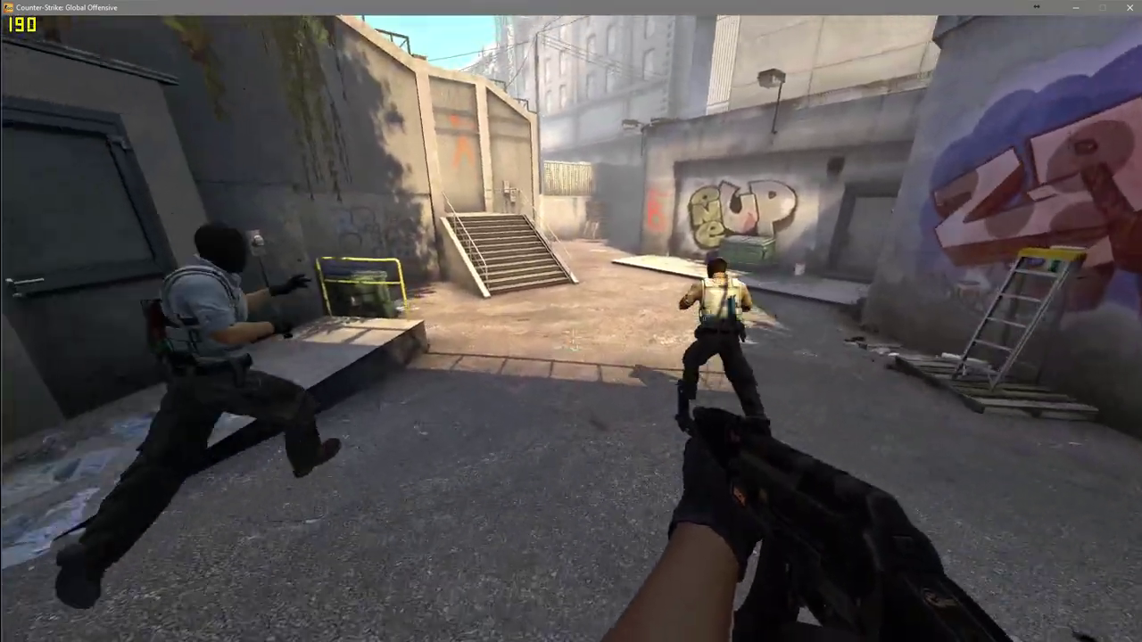
{"action": "key", "text": "f"}
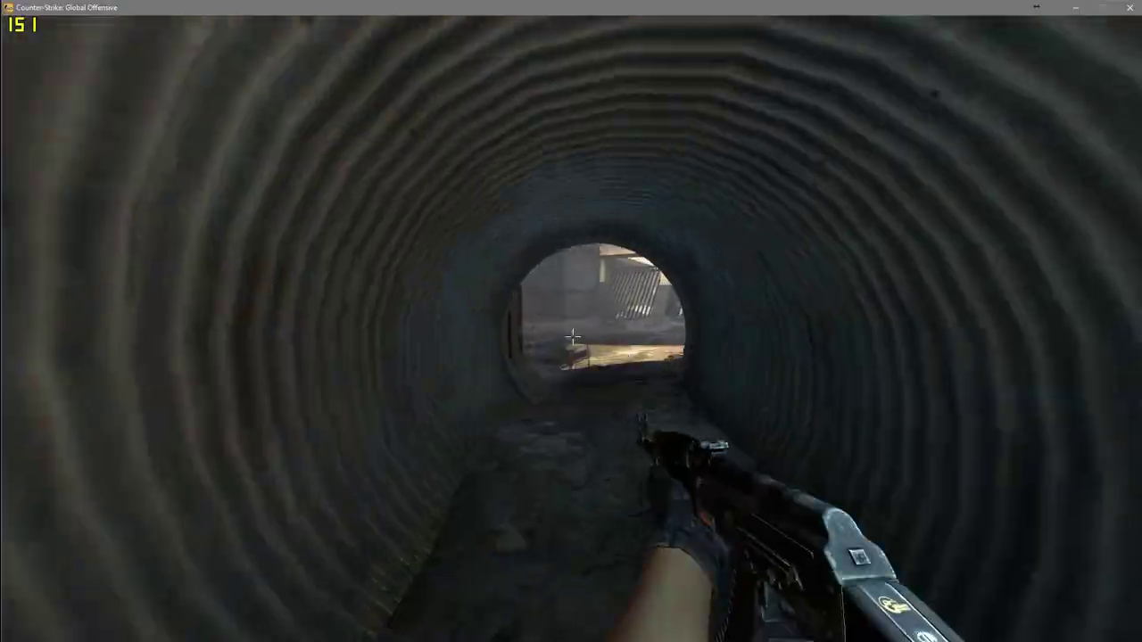
{"action": "key", "text": "w"}
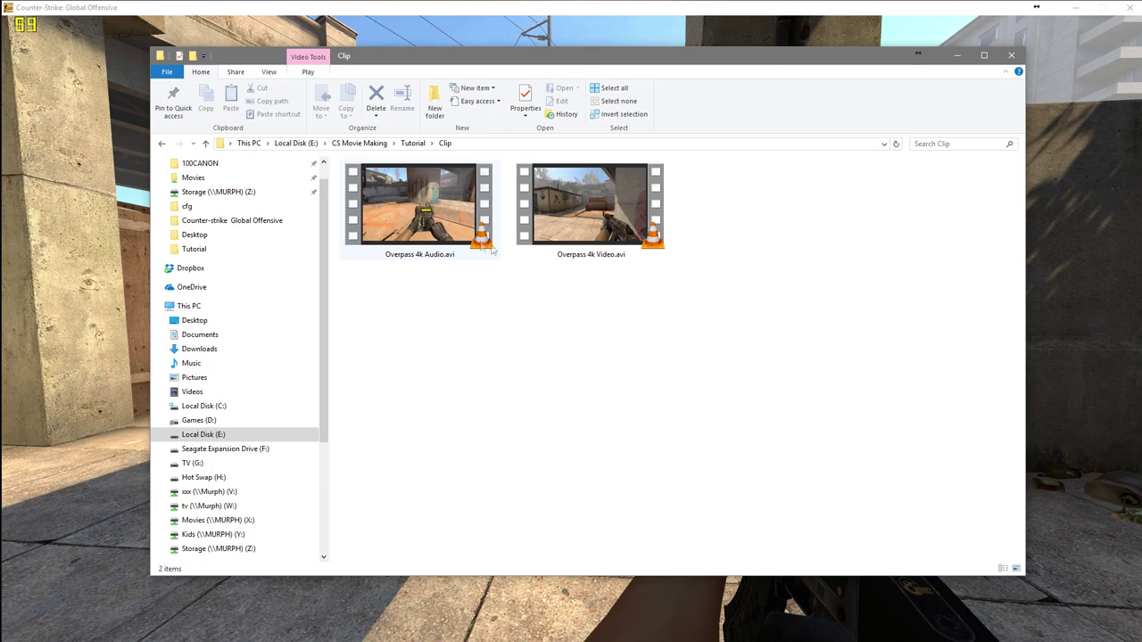
Step: Play the recorded clip Overpass 4k Audio.avi from the Clip folder in VLC, check its HUD footage, and close the player
{"action": "left_click_drag", "start_coordinate": [661, 287], "coordinate": [354, 189]}
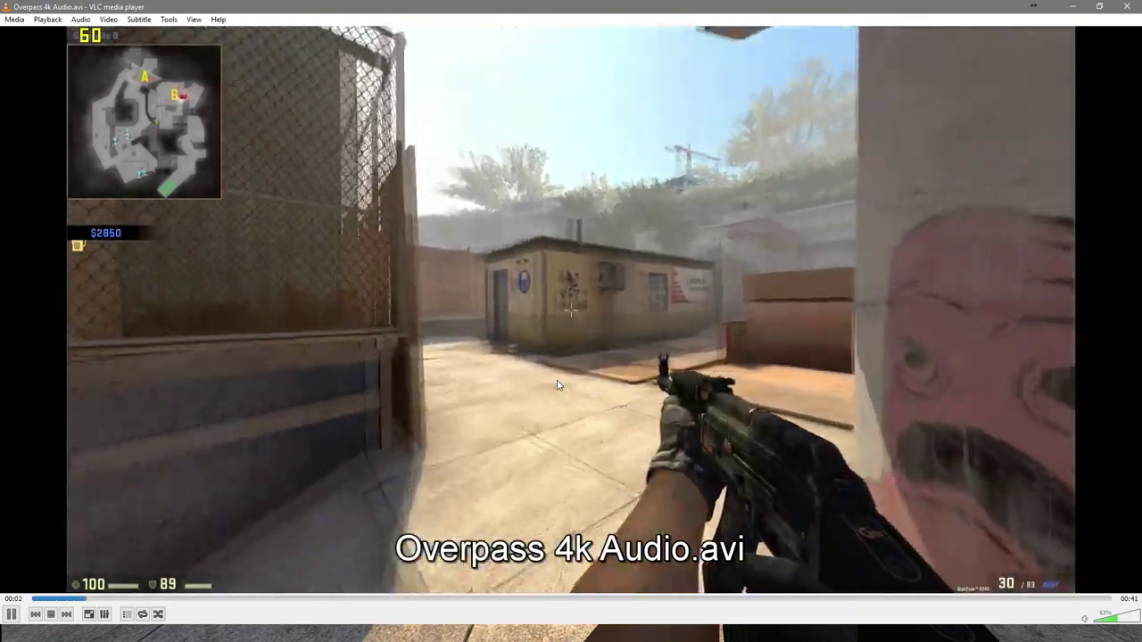
{"action": "double_click", "coordinate": [657, 329]}
{"action": "double_click", "coordinate": [657, 329]}
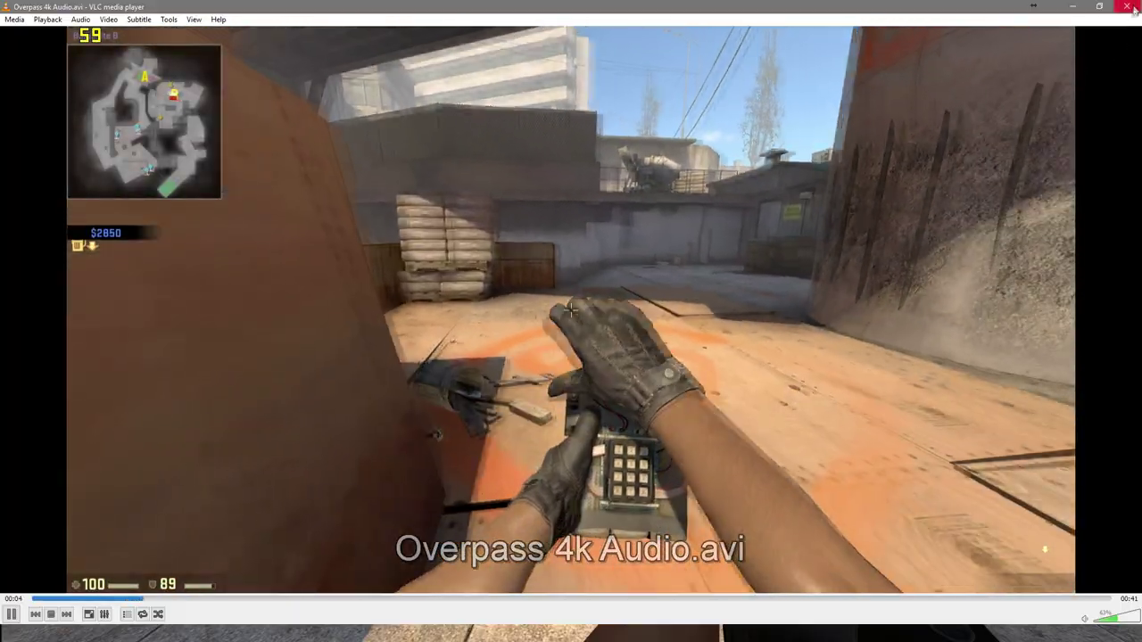
{"action": "left_click", "coordinate": [1056, 15]}
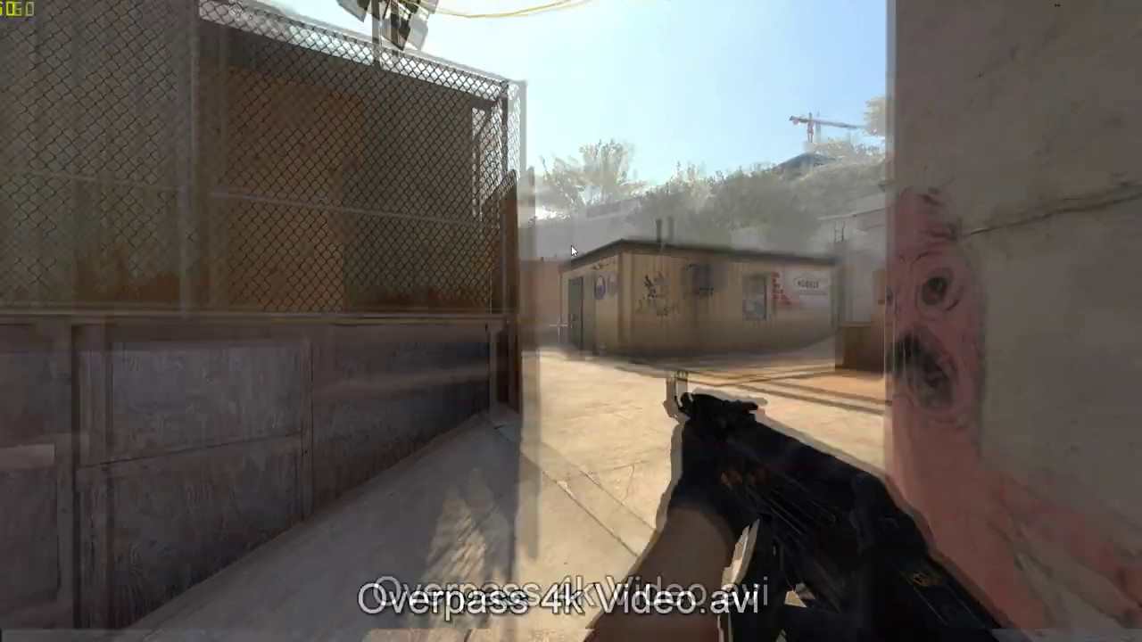
Step: Check the full-screen playback of Overpass 4k Video.avi, close the player, and clear the file selection in the Clip folder
{"action": "double_click", "coordinate": [571, 245]}
{"action": "key", "text": "ctrl+q"}
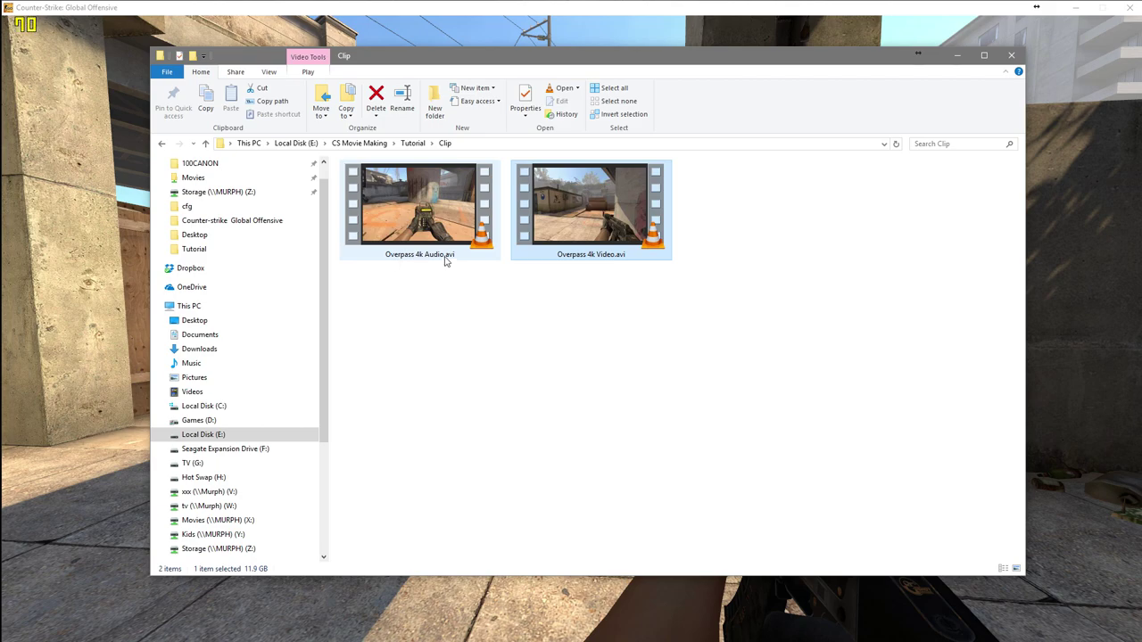
{"action": "left_click", "coordinate": [647, 352]}
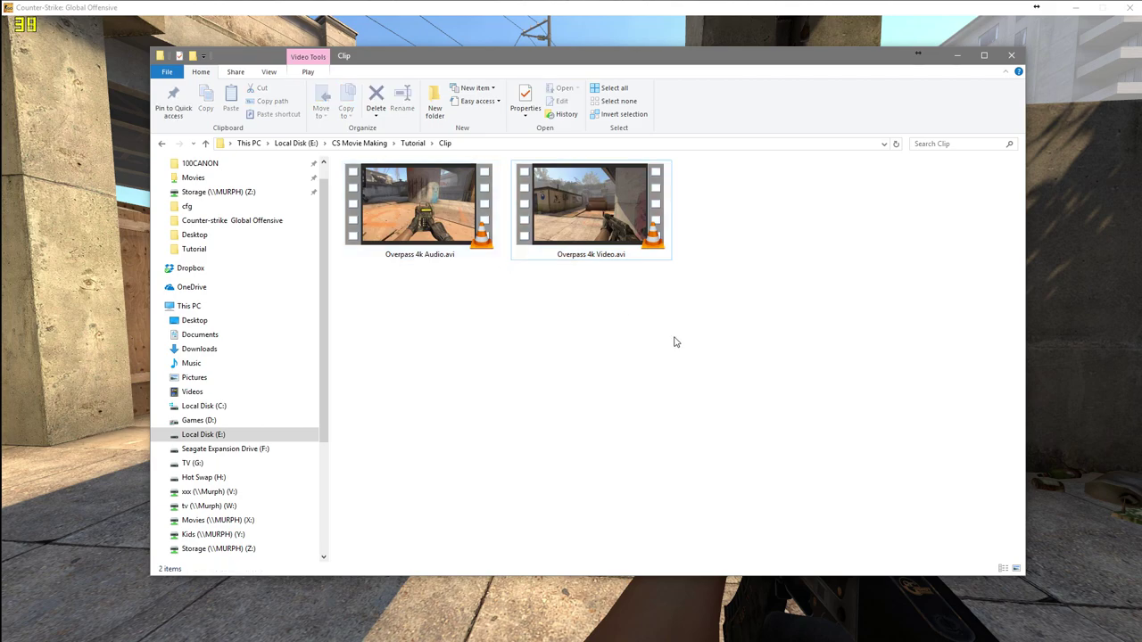
{"action": "left_click", "coordinate": [681, 379]}
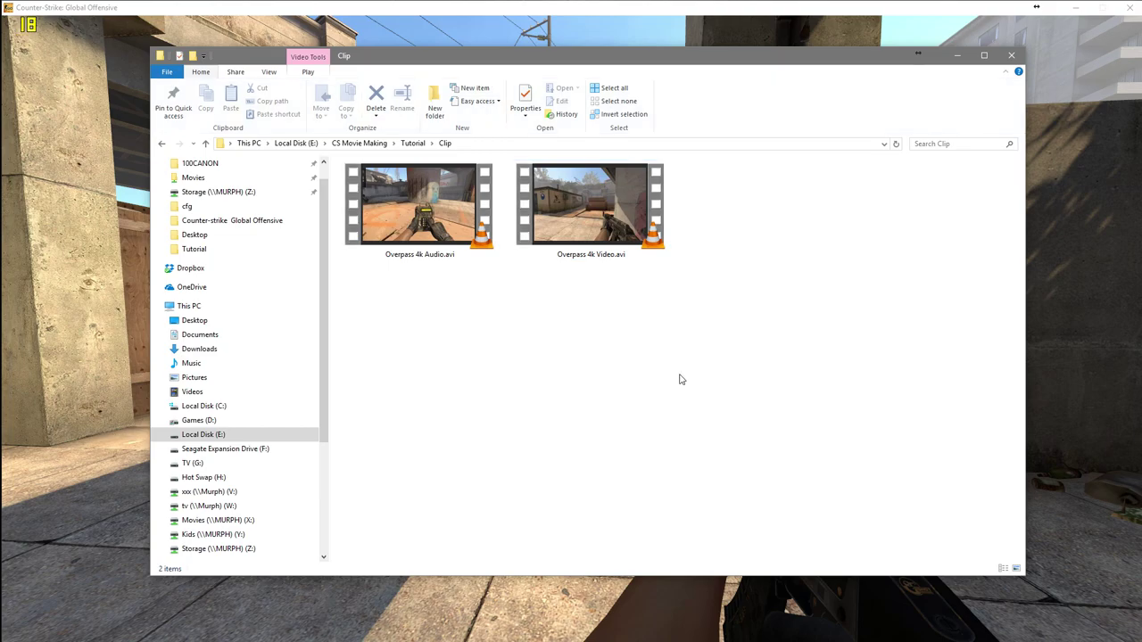